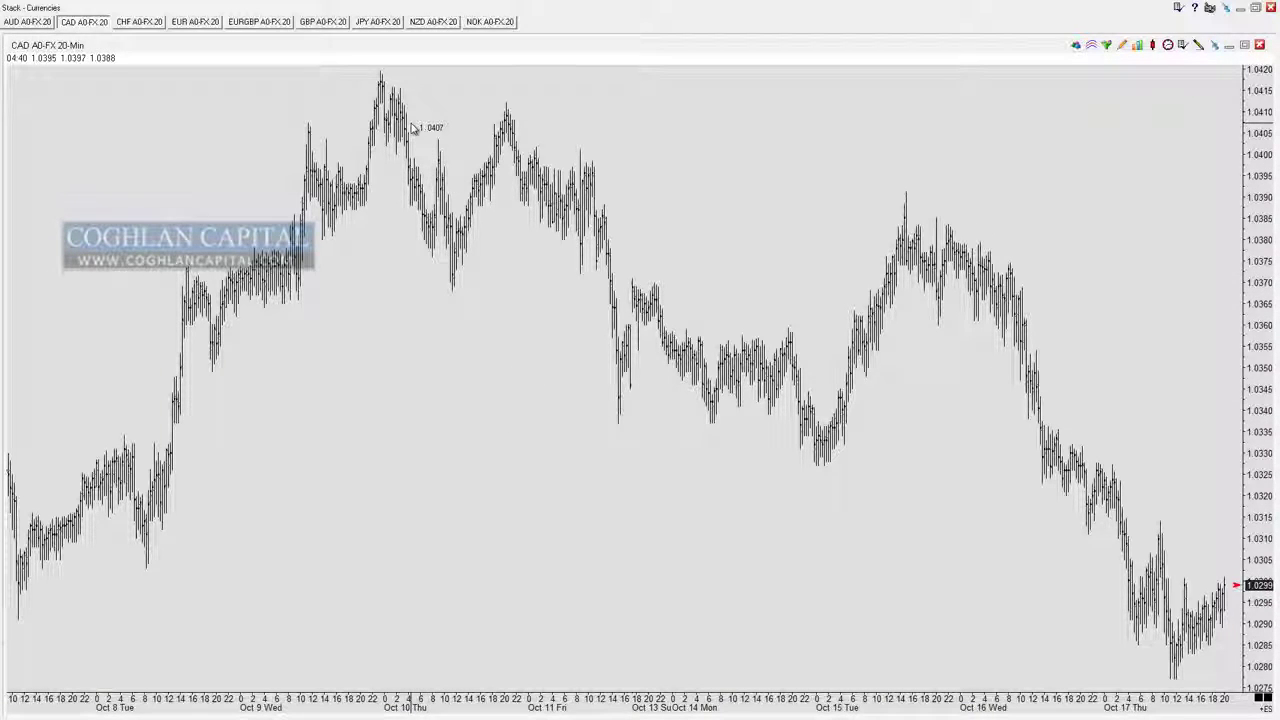
- Circle the three swing pivots: the high near Oct 10, the low at the start of Oct 15 and the Oct 15 high
mouse_move(380, 70)
mouse_down()
mouse_move(410, 71)
mouse_move(414, 84)
mouse_move(410, 72)
mouse_up()
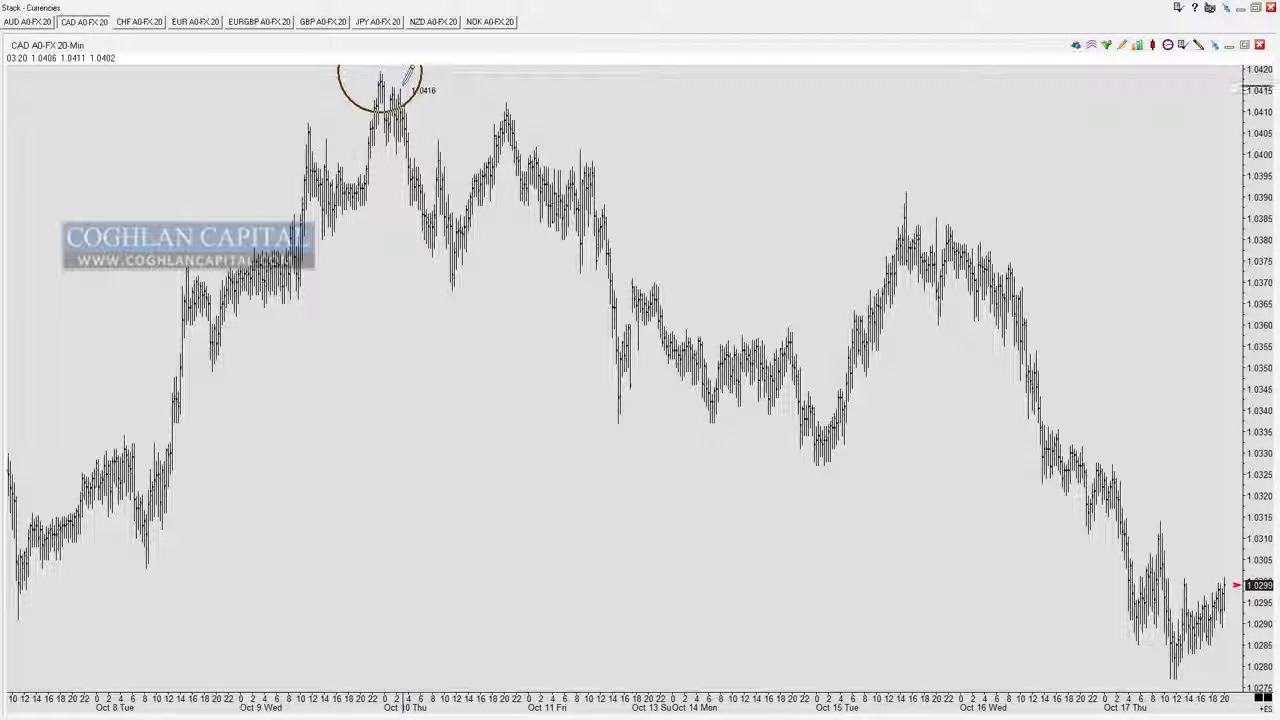
click(818, 475)
click(918, 203)
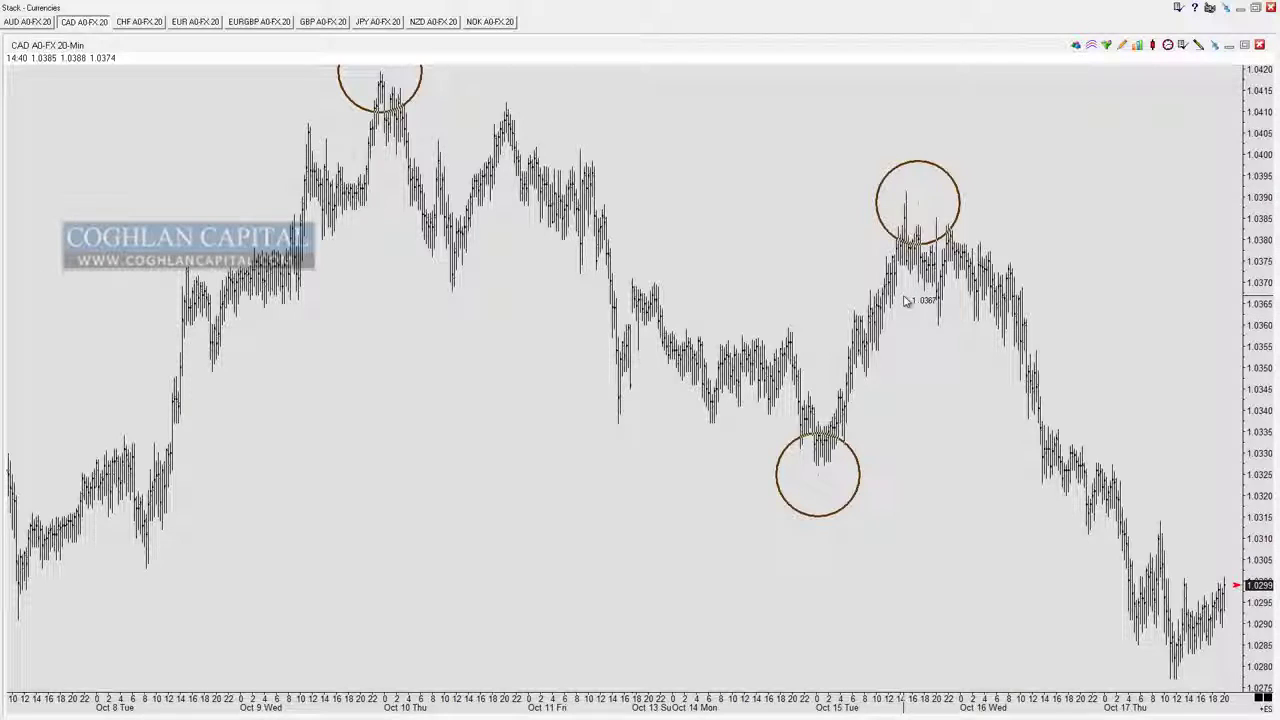
- Trace a descending path with circles from the second Oct 10 peak toward Oct 17, and remove all the circles from the chart
drag(508, 141, 605, 185)
click(669, 234)
click(839, 319)
click(960, 394)
click(1098, 477)
click(1170, 529)
key(Delete)
key(Delete)
key(Delete)
key(ctrl+z)
key(ctrl+z)
key(ctrl+z)
key(ctrl+z)
key(ctrl+z)
key(ctrl+z)
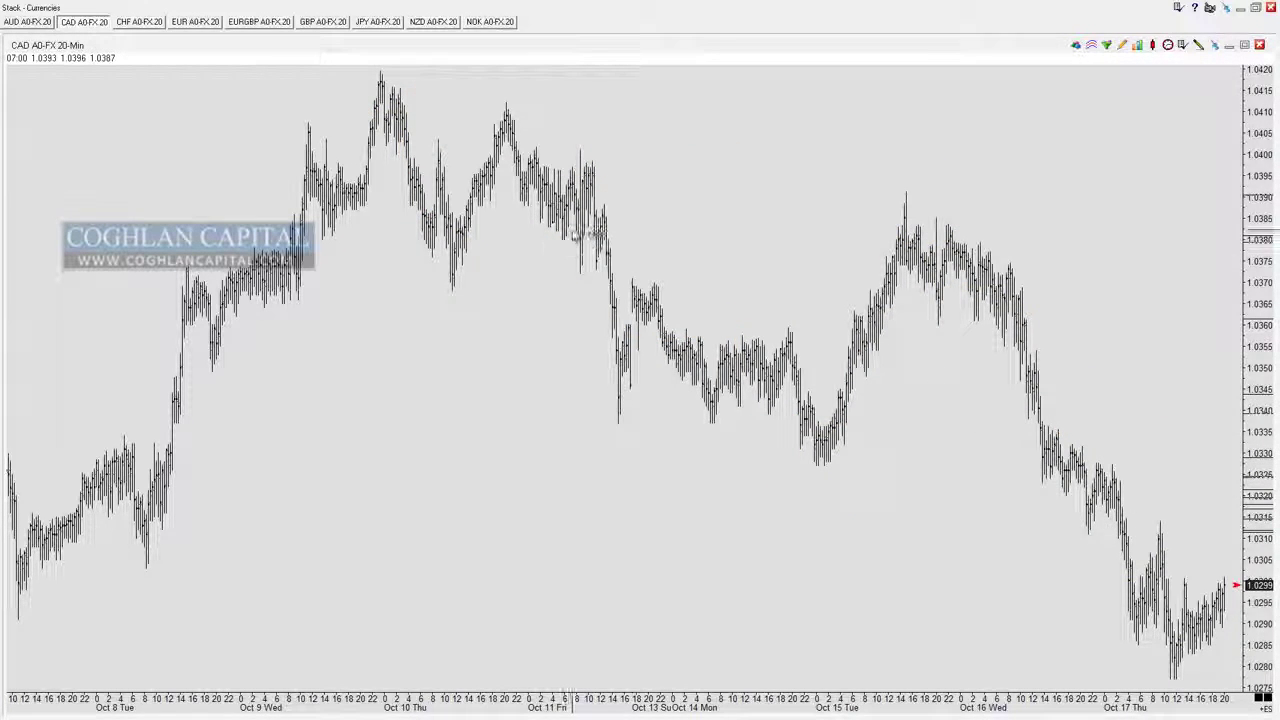
- Mark the three swing pivots with smaller circles, and delete the ones on the Oct 15 low and high
drag(383, 80, 401, 74)
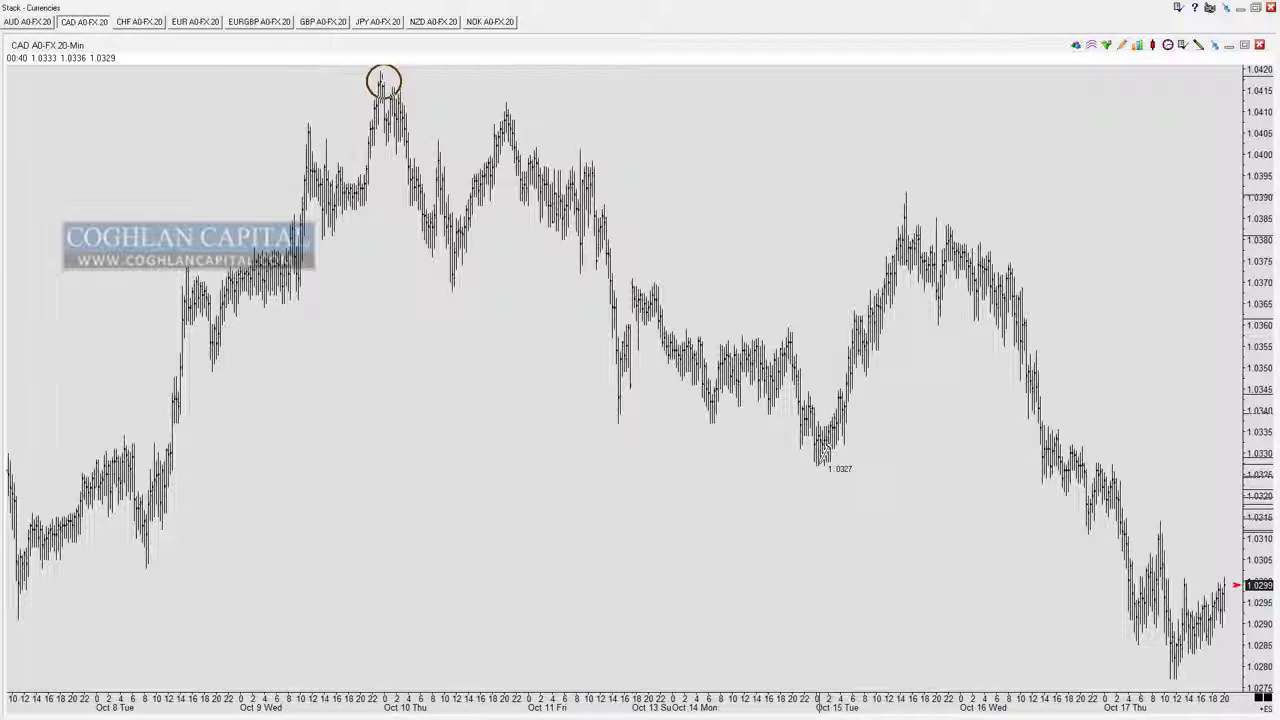
click(820, 462)
click(905, 193)
key(Delete)
key(Delete)
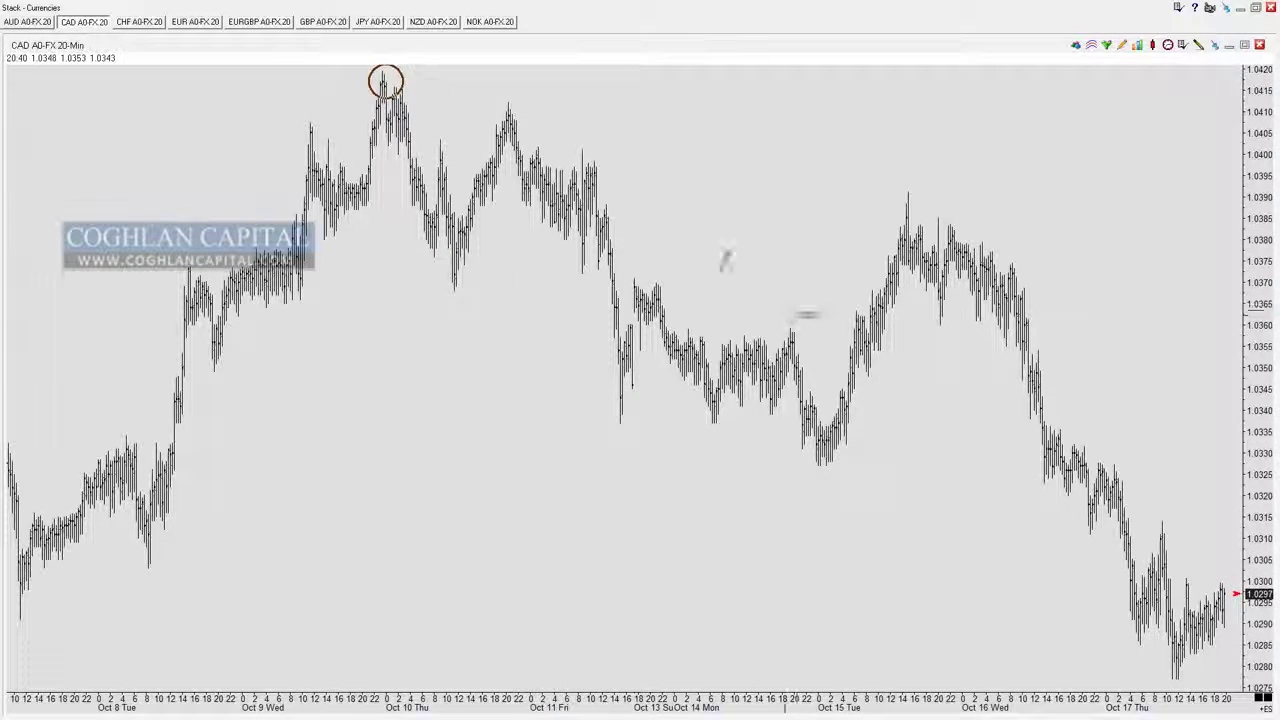
- Draw a median line set with quartiles from the high near Oct 10, anchored on the Oct 15 low and high
mouse_move(384, 74)
mouse_down()
mouse_move(557, 255)
mouse_move(826, 452)
mouse_move(818, 465)
mouse_up()
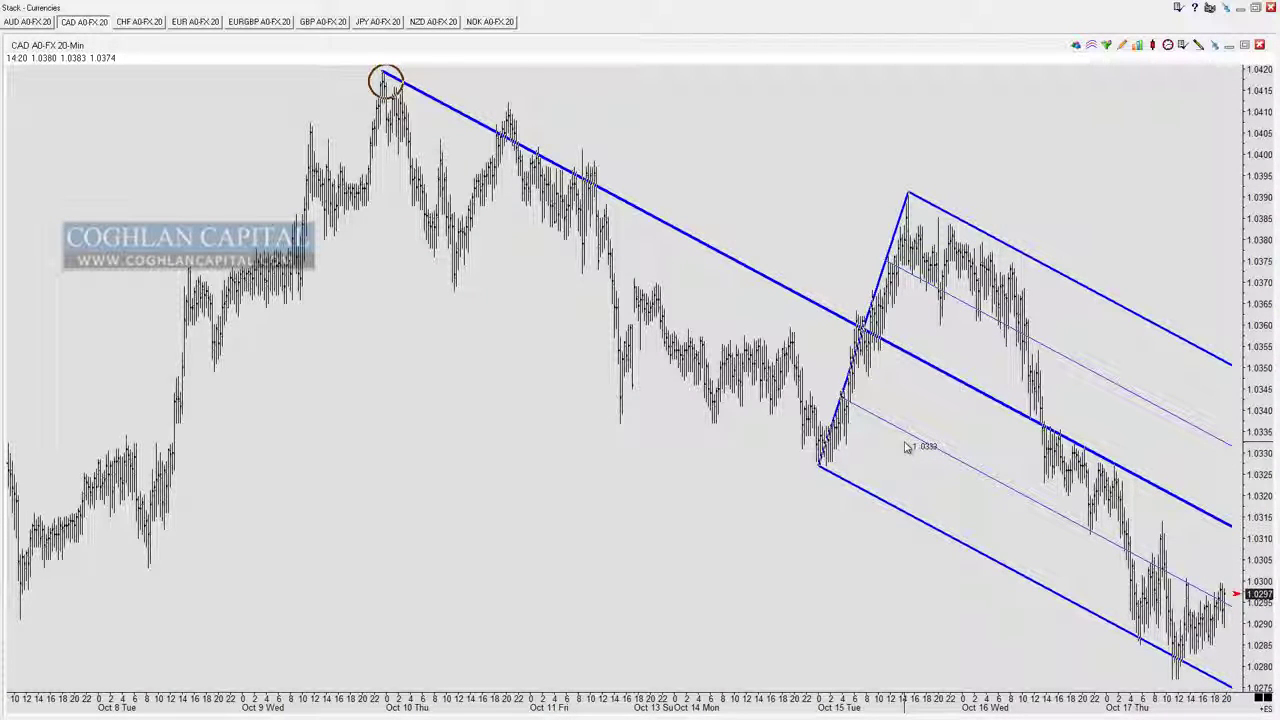
drag(905, 447, 782, 421)
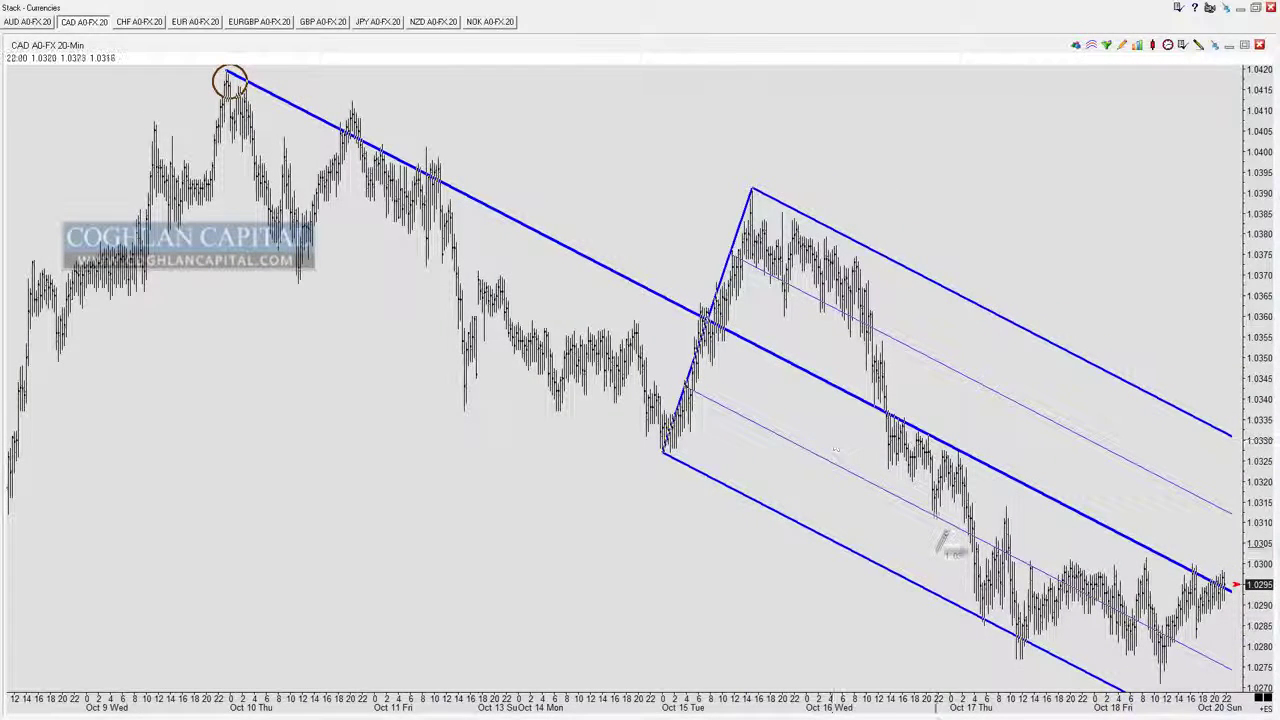
drag(1002, 609, 1037, 637)
key(Delete)
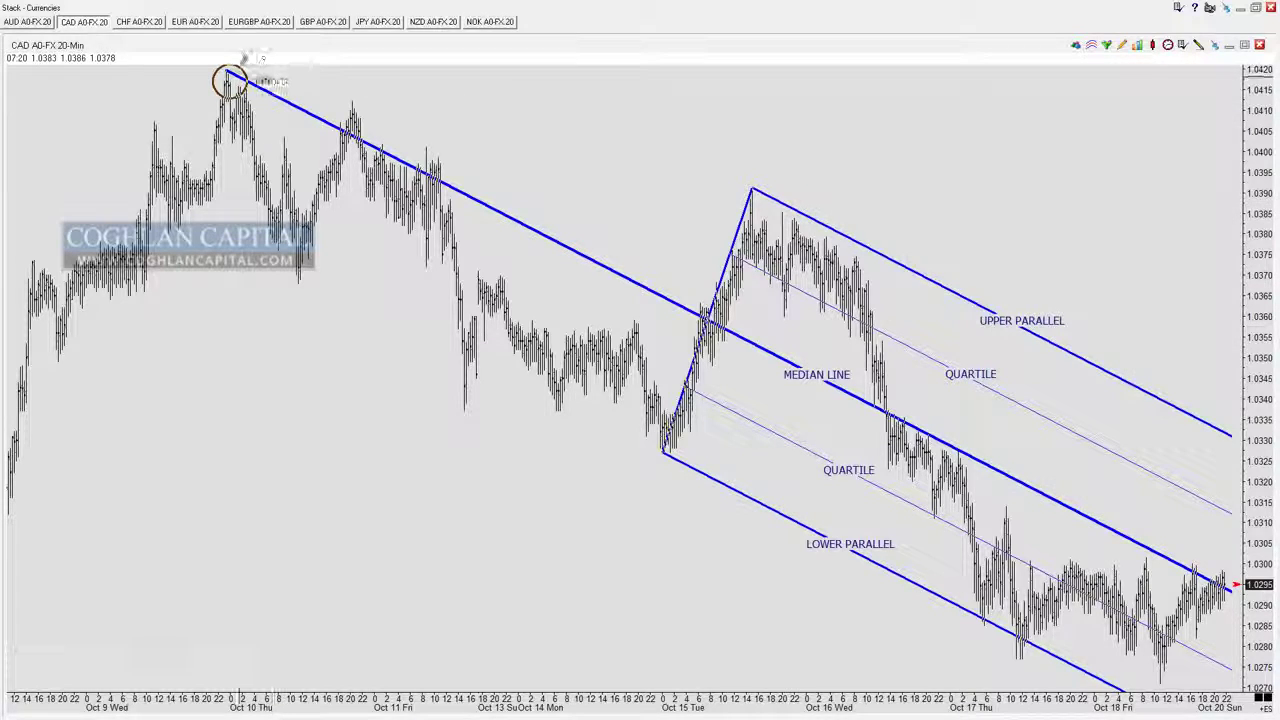
- Circle the three anchor points of the median line set: the starting high with a large circle, the Oct 15 low and high with small ones
drag(234, 71, 286, 100)
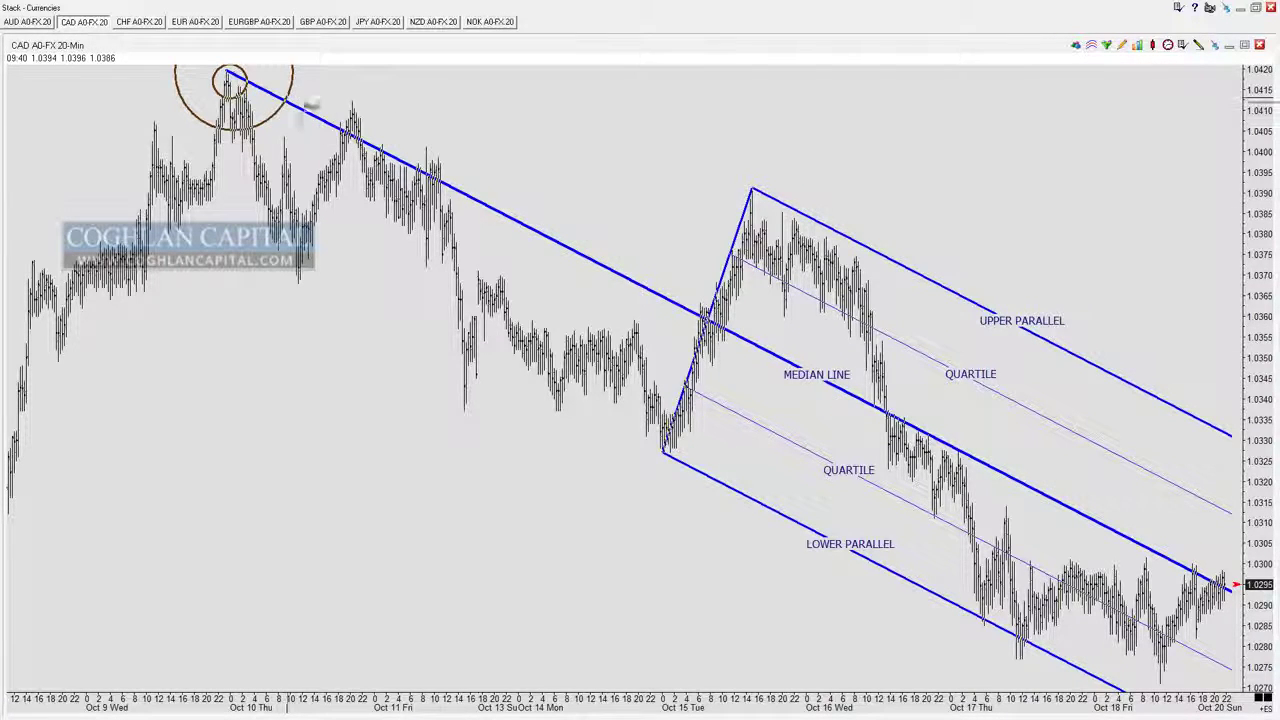
drag(662, 452, 674, 447)
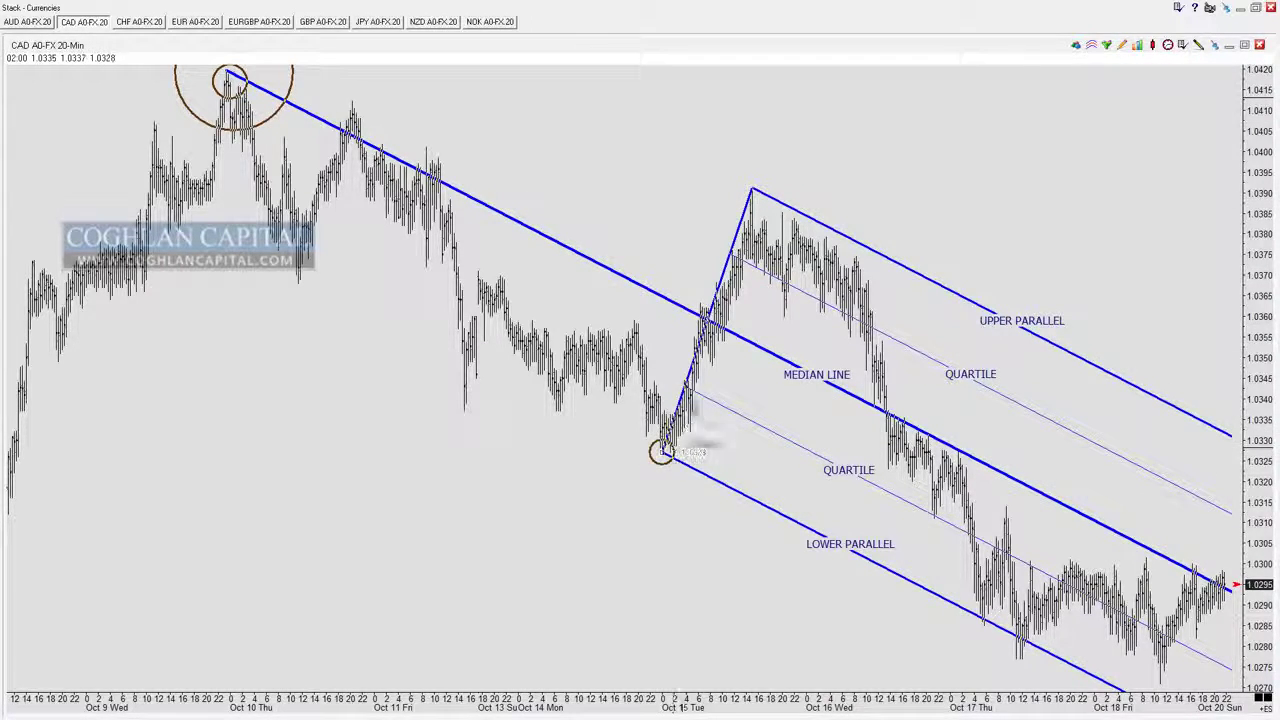
drag(753, 188, 760, 196)
- Place a row of five small circles along the median line before its midpoint crossing, and delete them
drag(530, 226, 639, 292)
drag(667, 304, 674, 312)
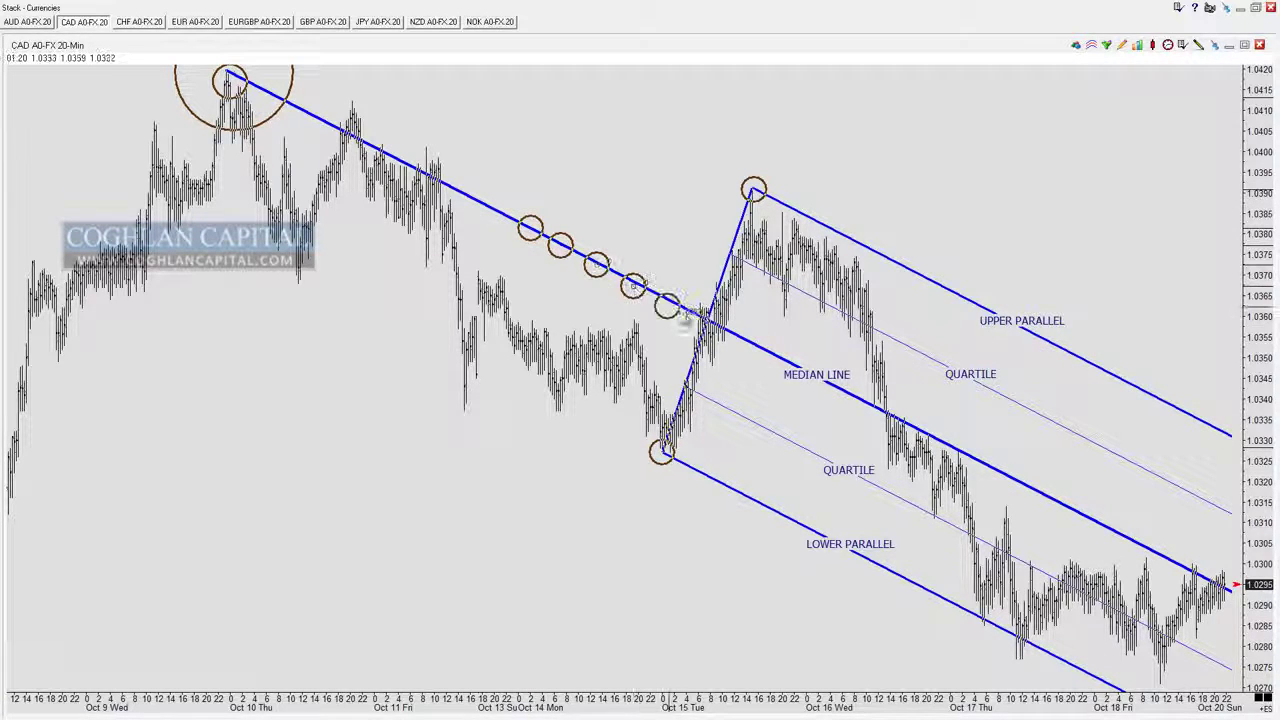
key(Delete)
key(Delete)
key(Delete)
key(Delete)
key(Delete)
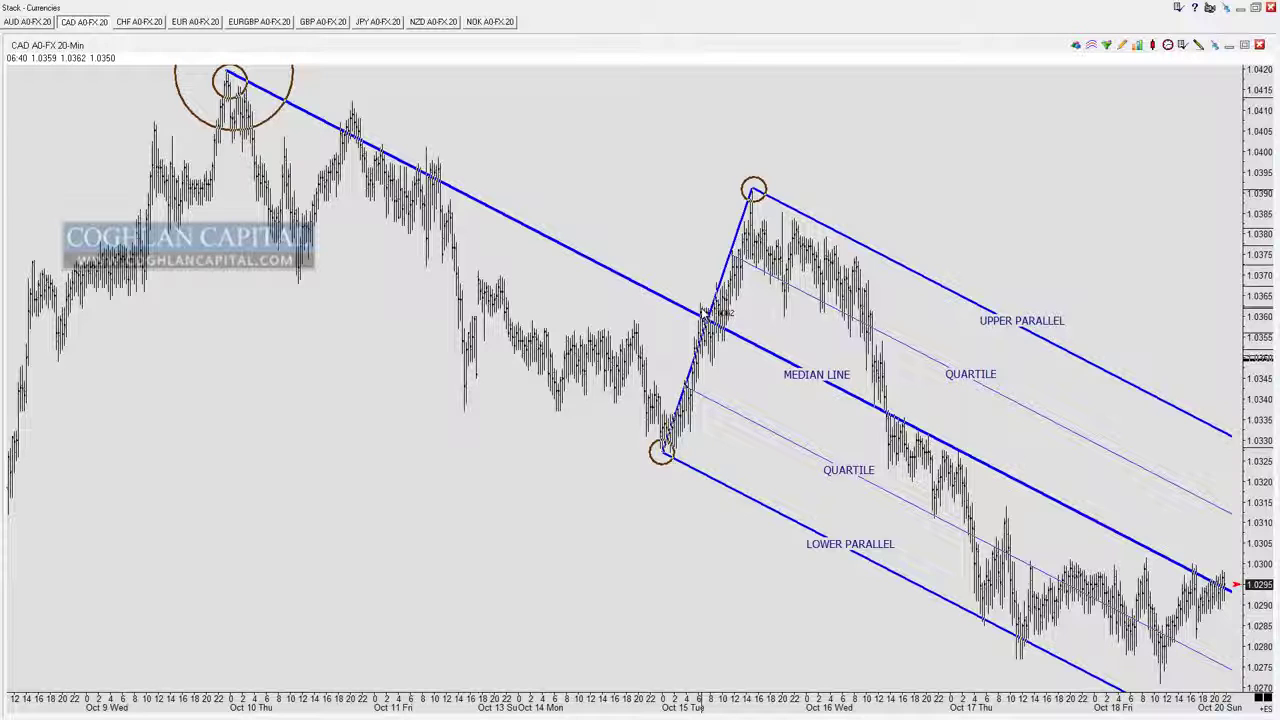
- Circle the MEDIAN LINE label and the point where the line crosses the Oct 15 swing, deleting each circle
drag(812, 376, 852, 370)
key(Delete)
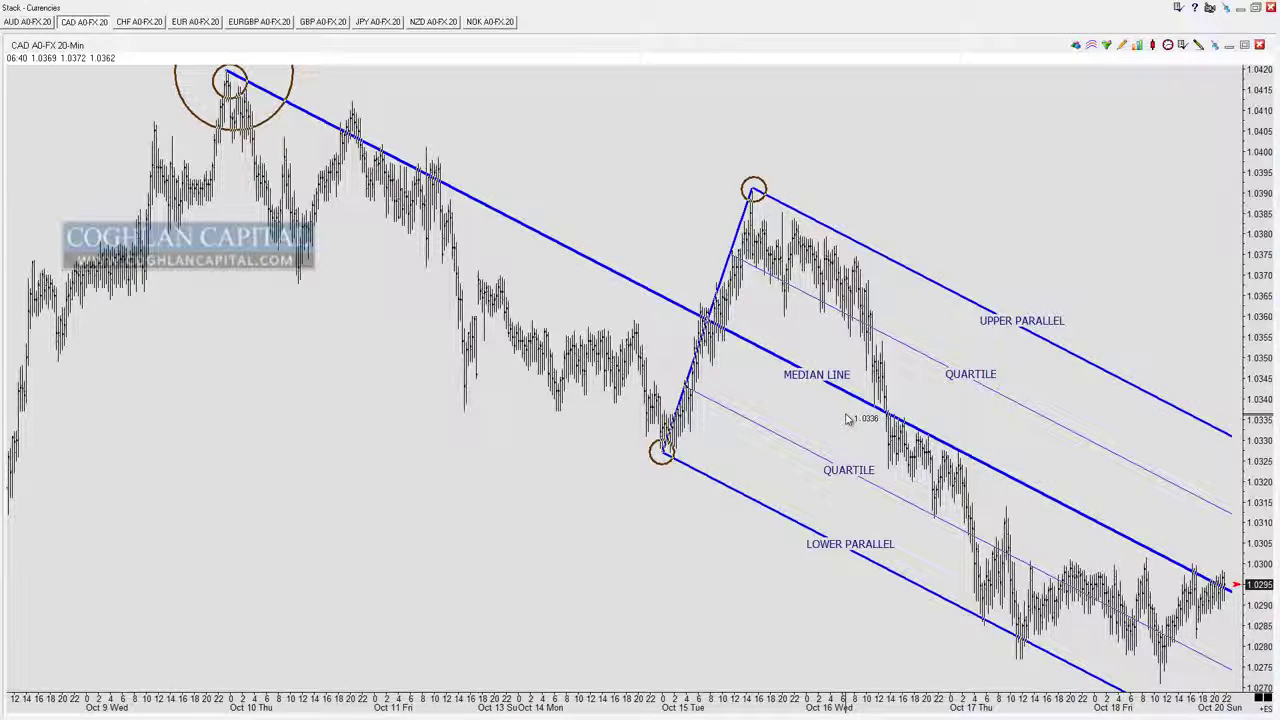
drag(705, 322, 726, 318)
key(Delete)
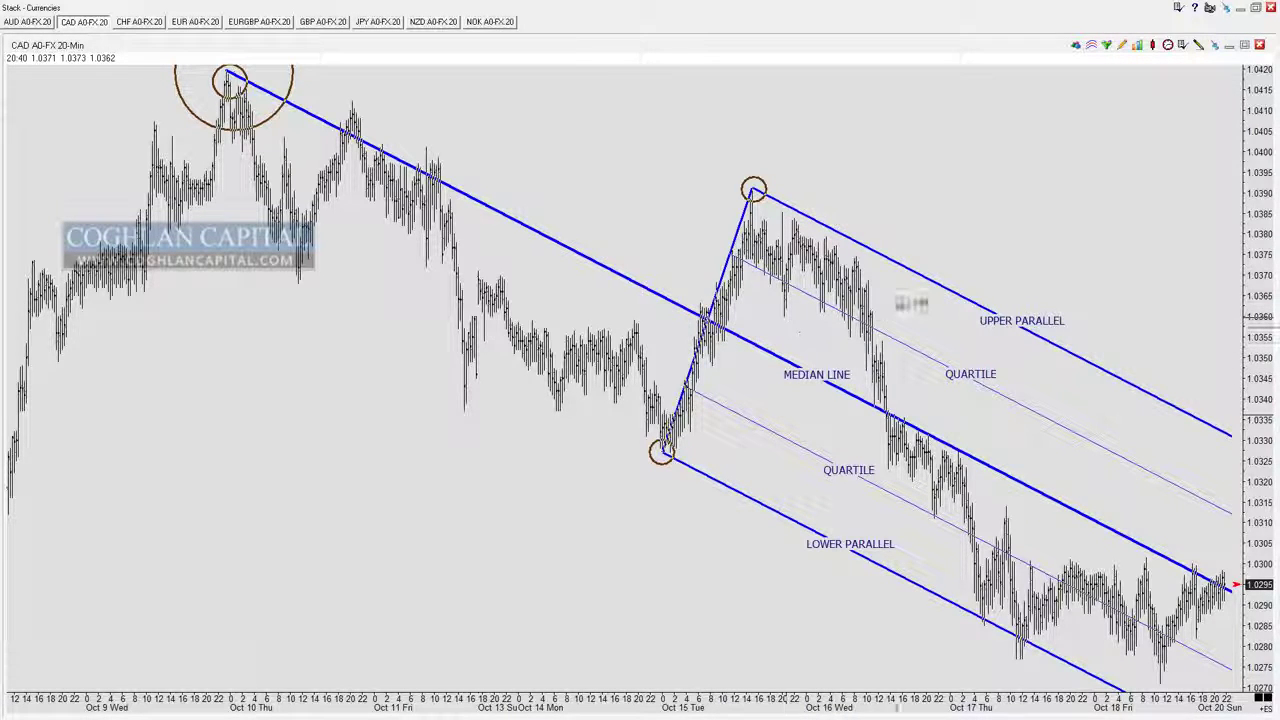
- Highlight the upper parallel with overlapping circles, and delete them along with the circle on the Oct 15 high
drag(902, 263, 976, 296)
drag(986, 306, 1008, 314)
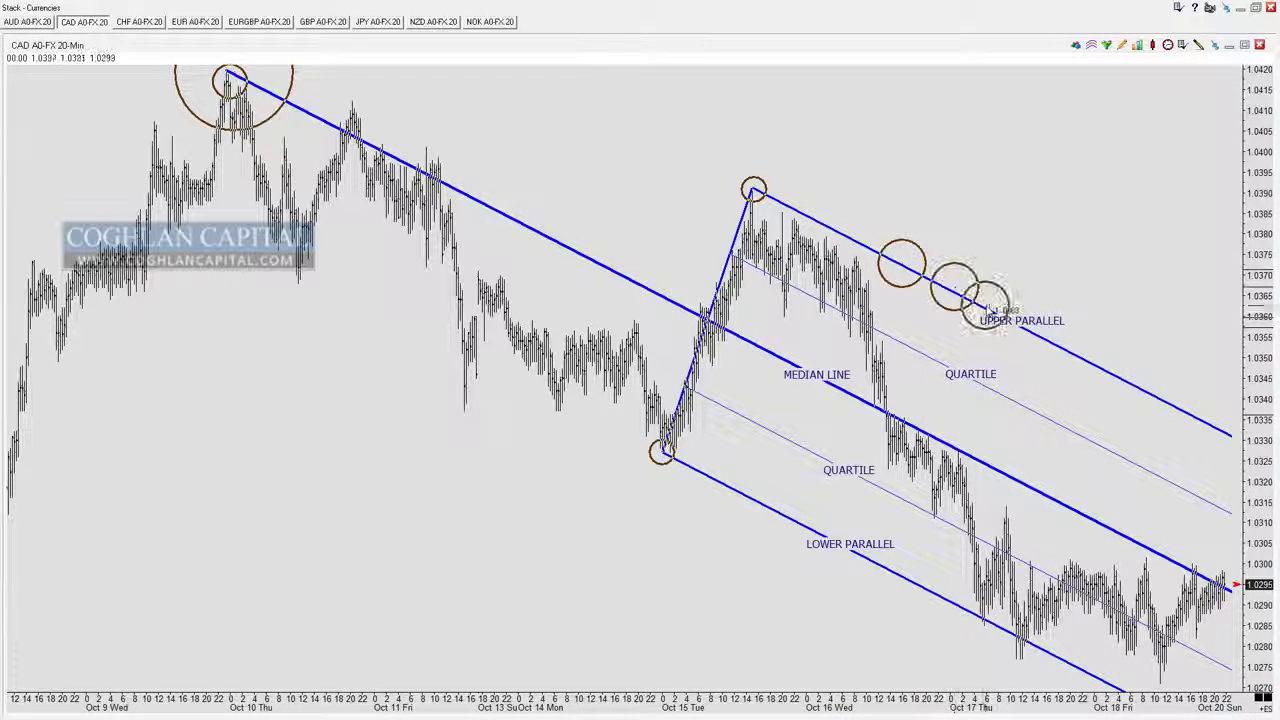
key(Delete)
key(Delete)
key(Delete)
key(Delete)
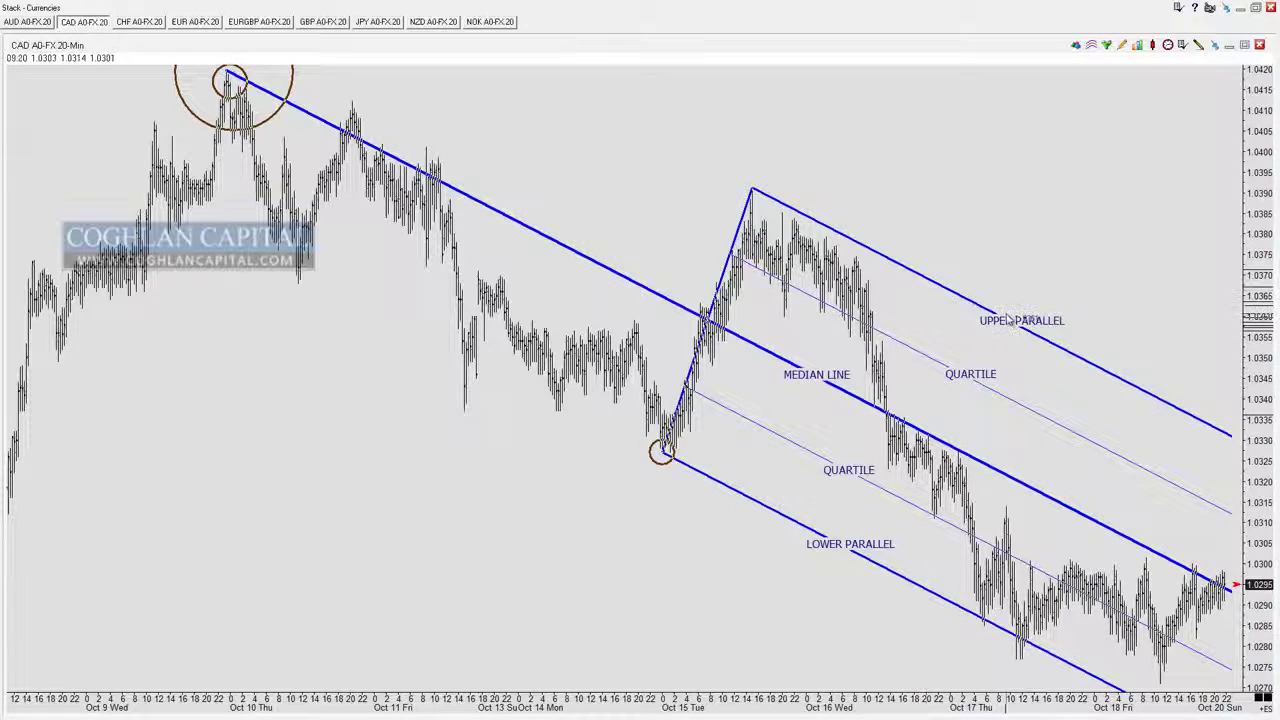
- Circle the LOWER PARALLEL label and both QUARTILE labels, and delete these circles
click(834, 548)
click(937, 285)
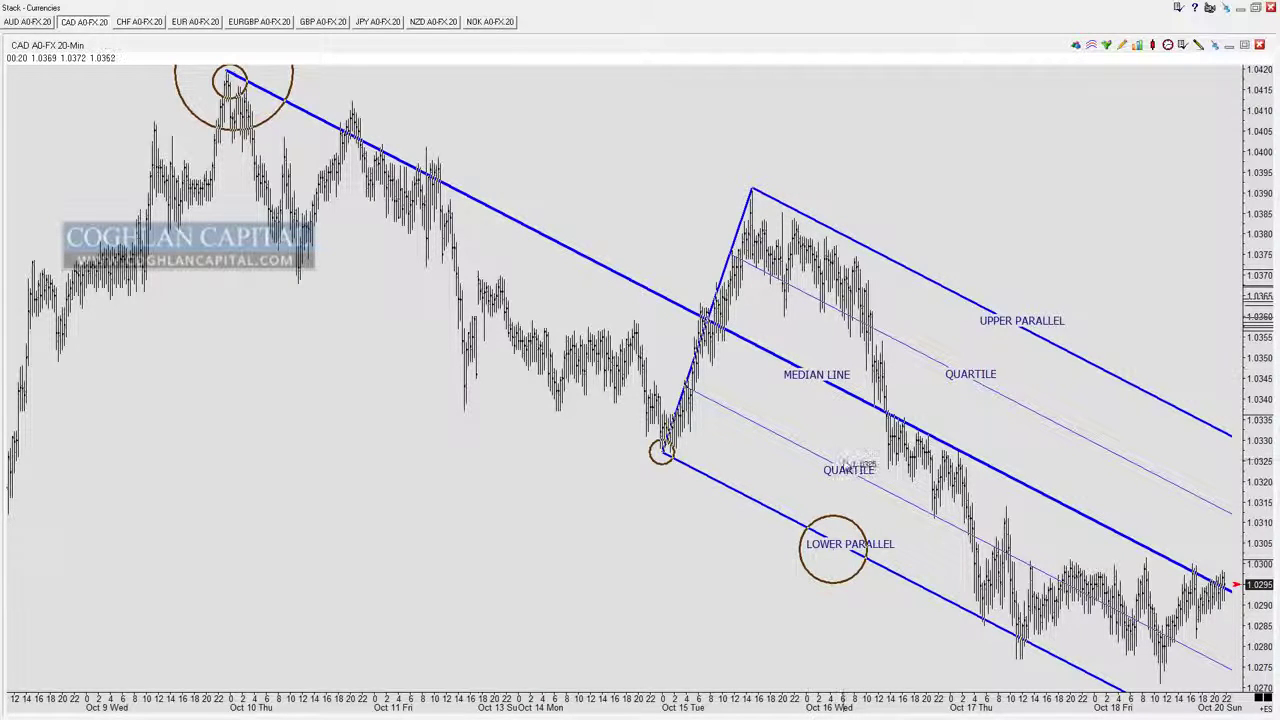
drag(829, 471, 861, 471)
drag(959, 370, 990, 375)
key(Delete)
key(Delete)
key(Delete)
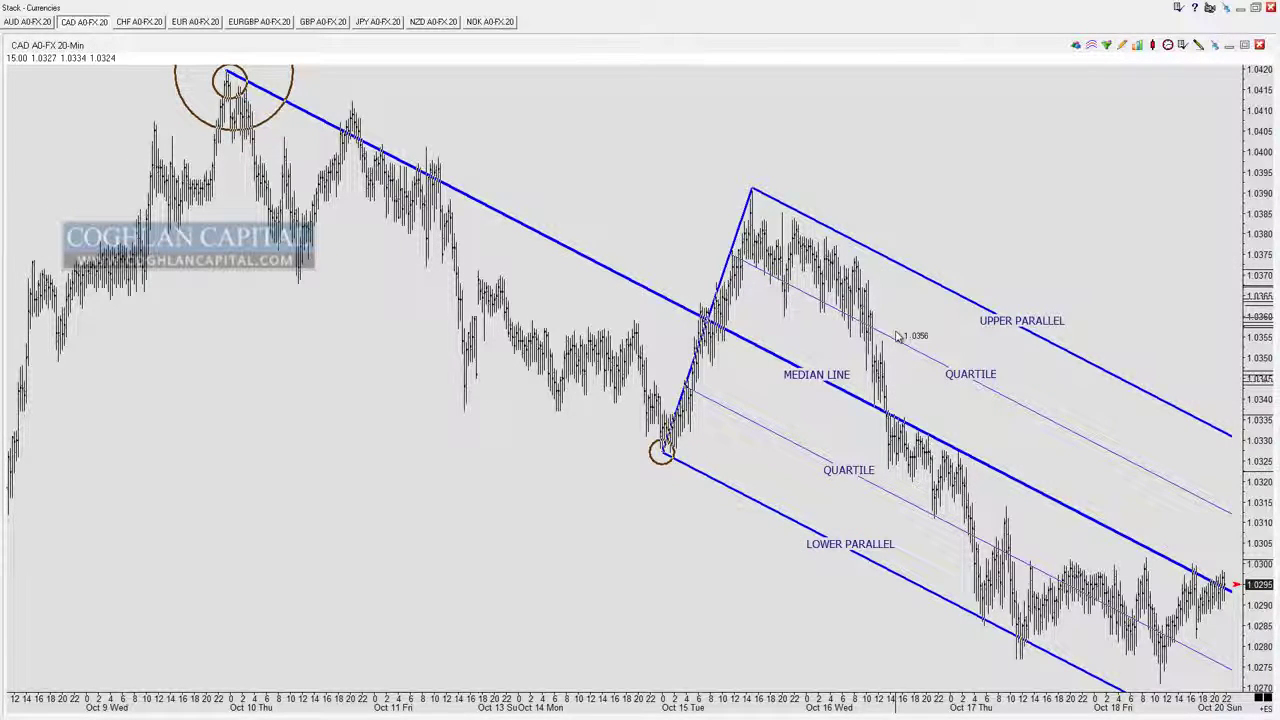
- Draw a short segment between the upper quartile and the median line, and delete it
drag(940, 285, 912, 349)
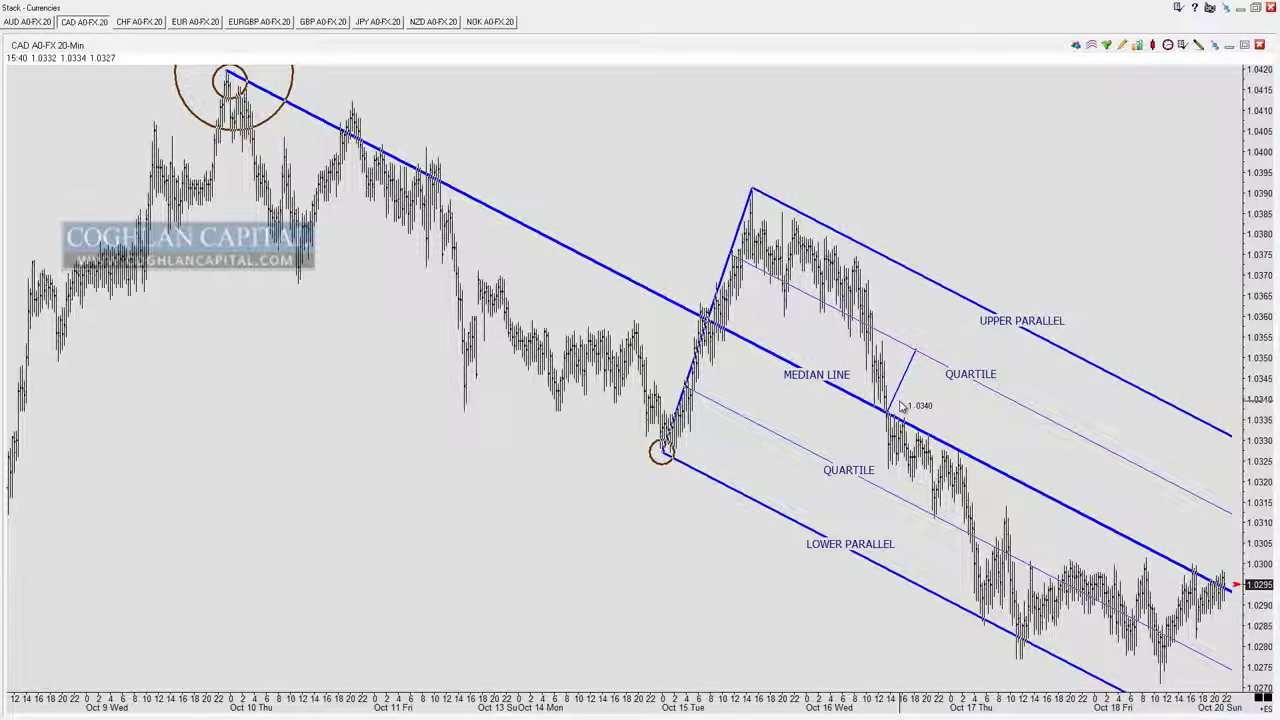
key(Delete)
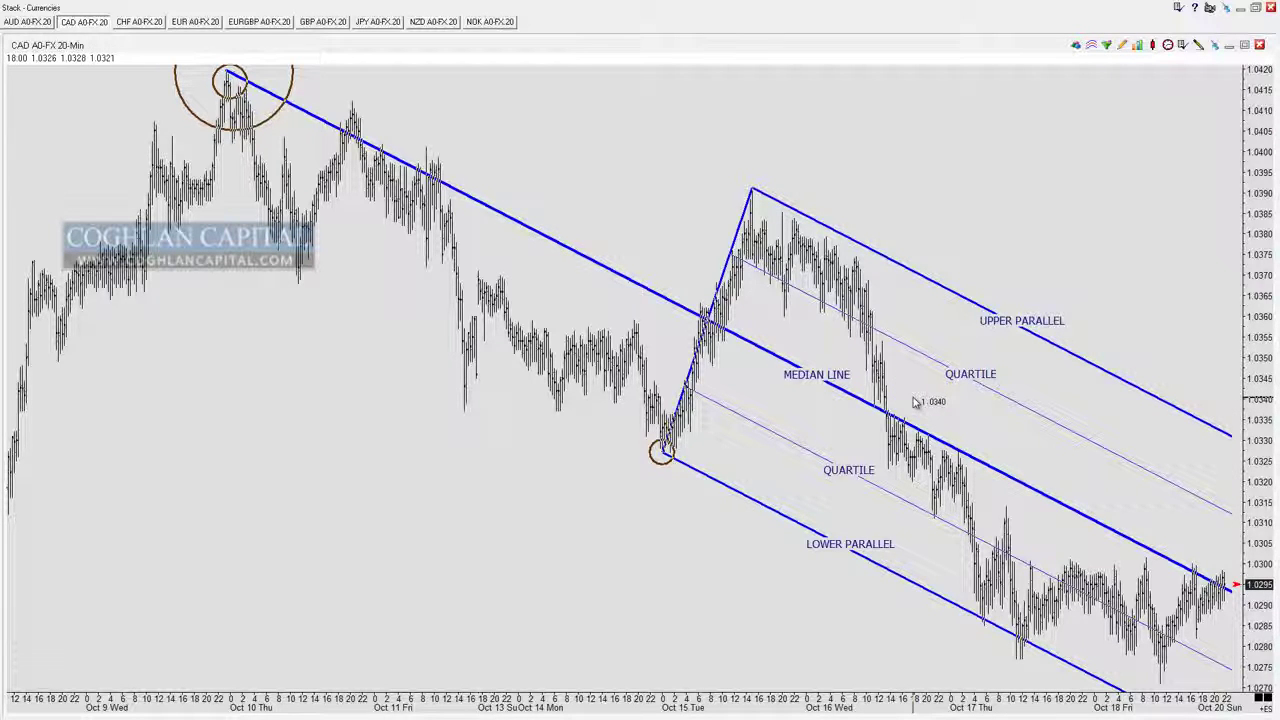
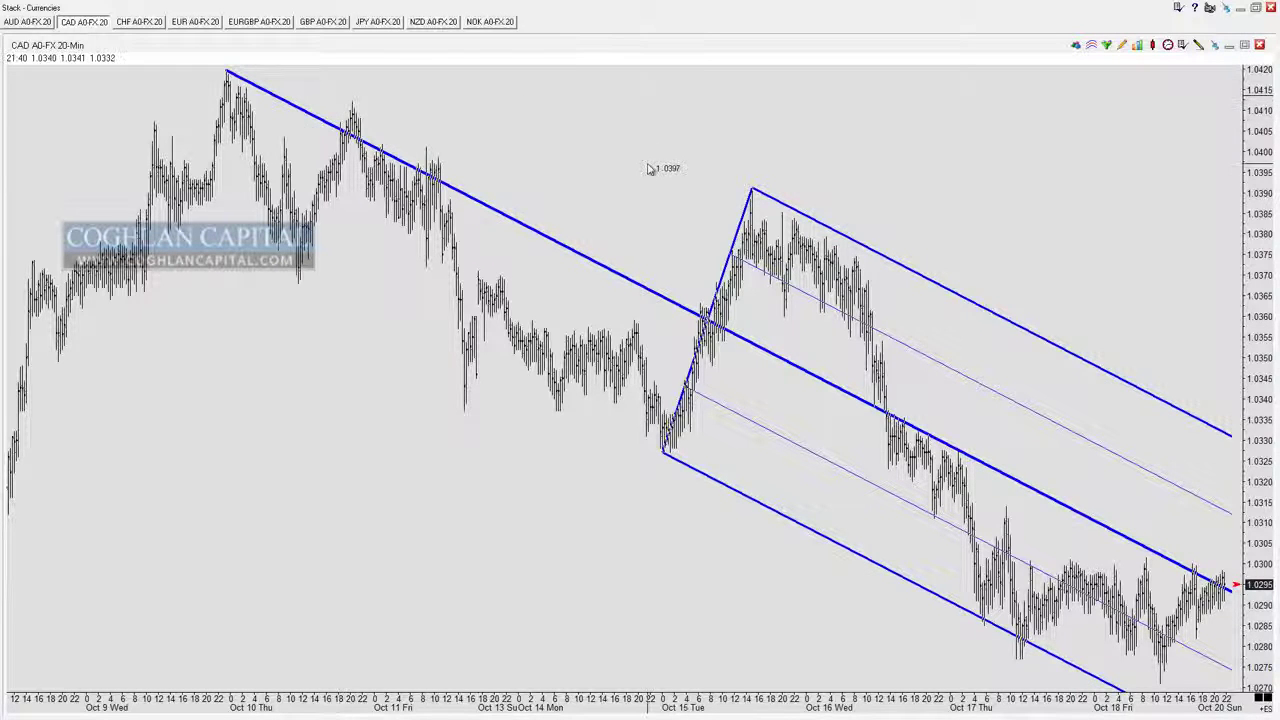
- Place a row of small circles along the middle of the upper parallel
click(881, 248)
click(895, 258)
click(913, 265)
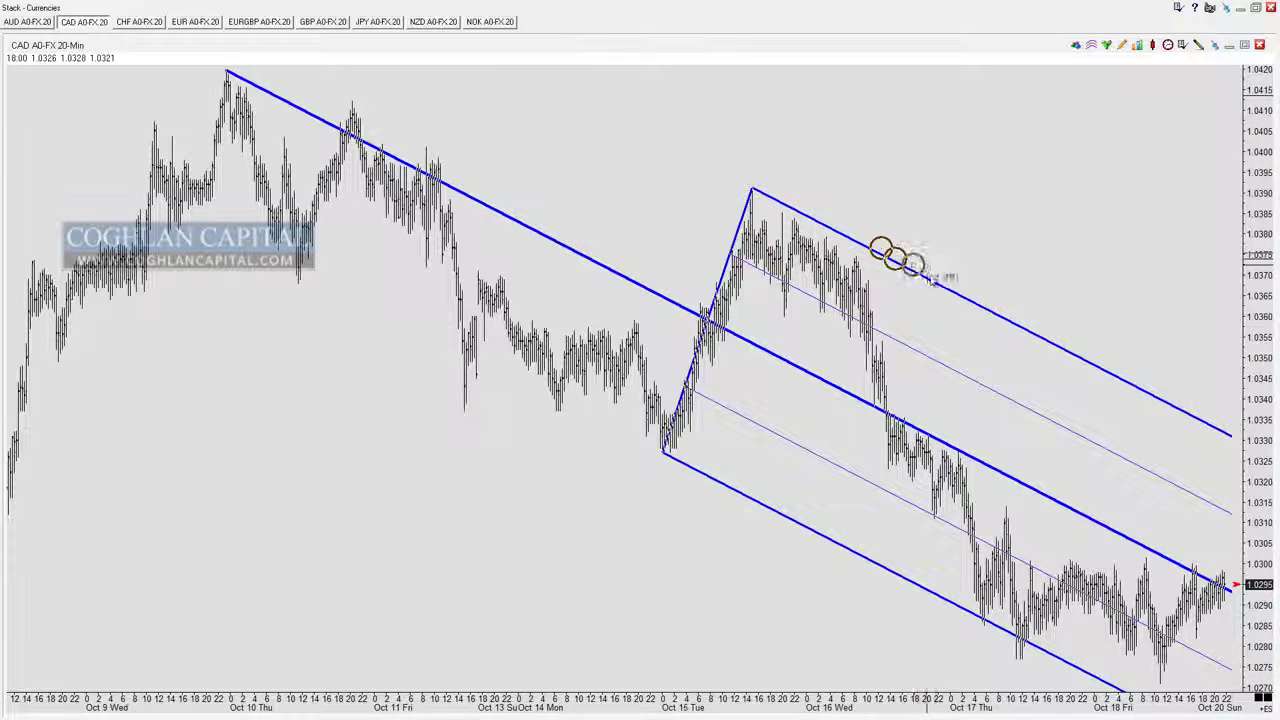
click(936, 278)
drag(955, 292, 1010, 322)
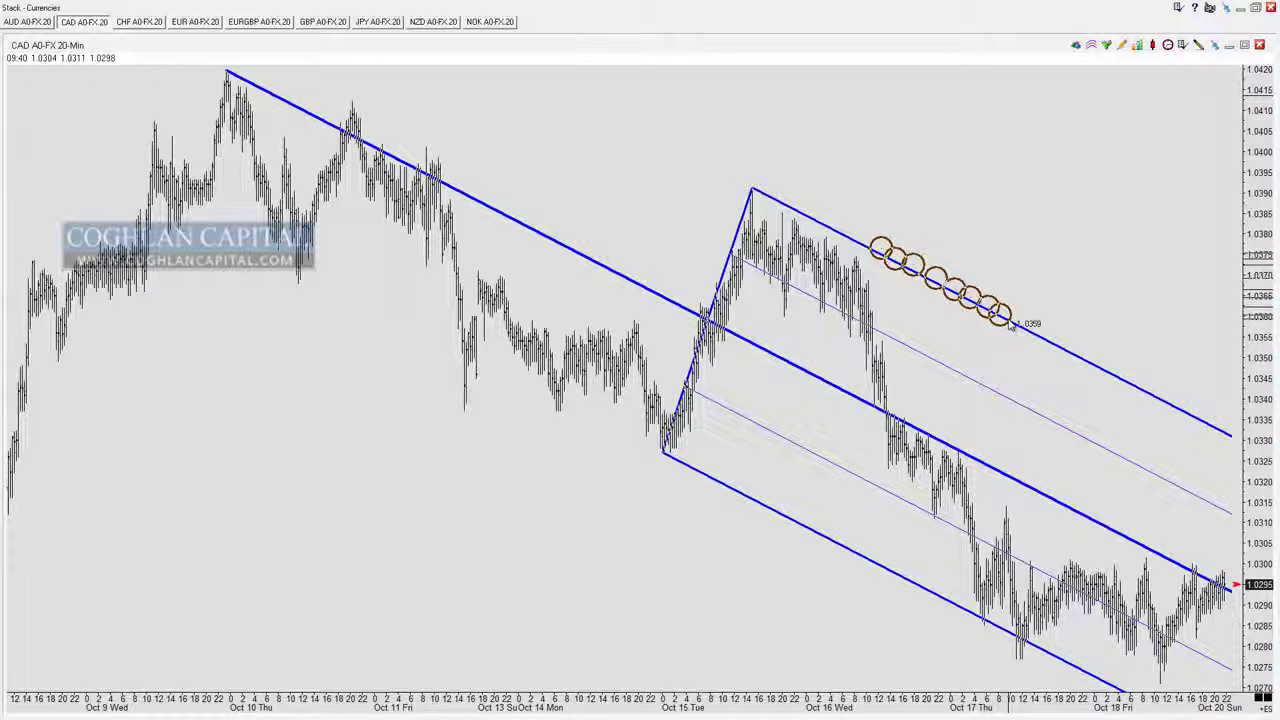
- Place a row of small circles along the lower parallel, and delete the circles from both parallels
click(791, 516)
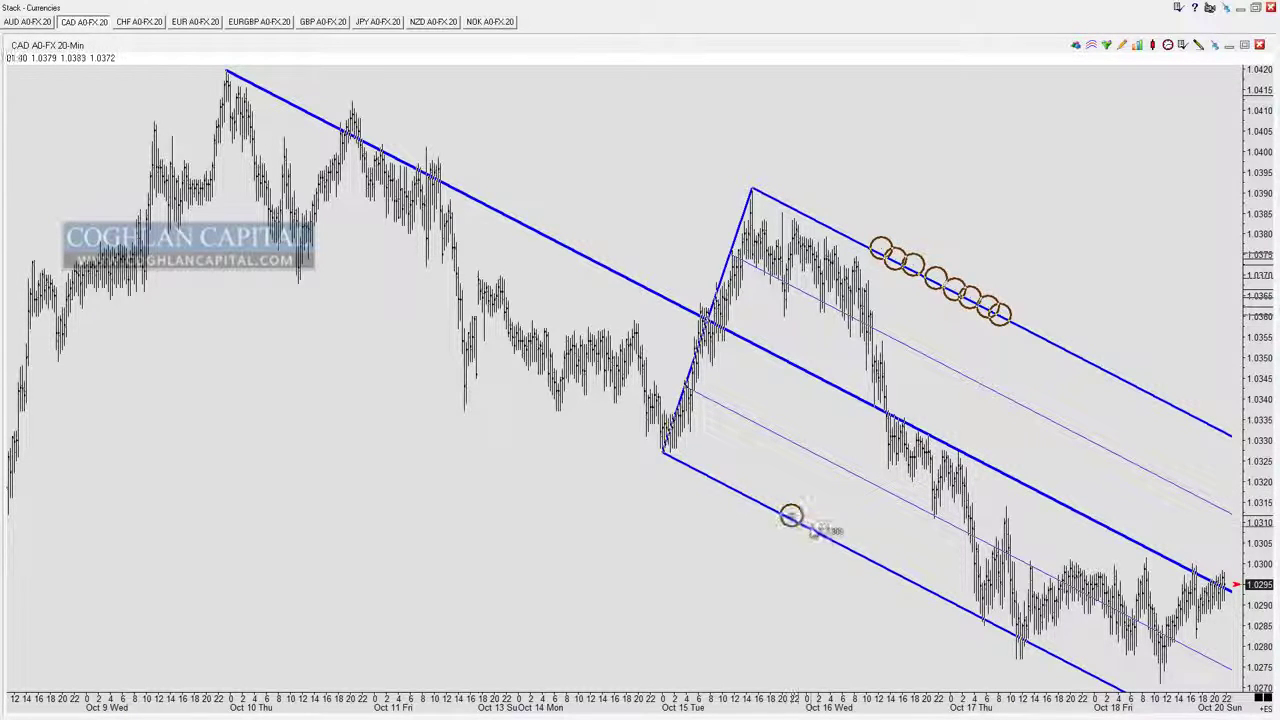
drag(815, 530, 948, 596)
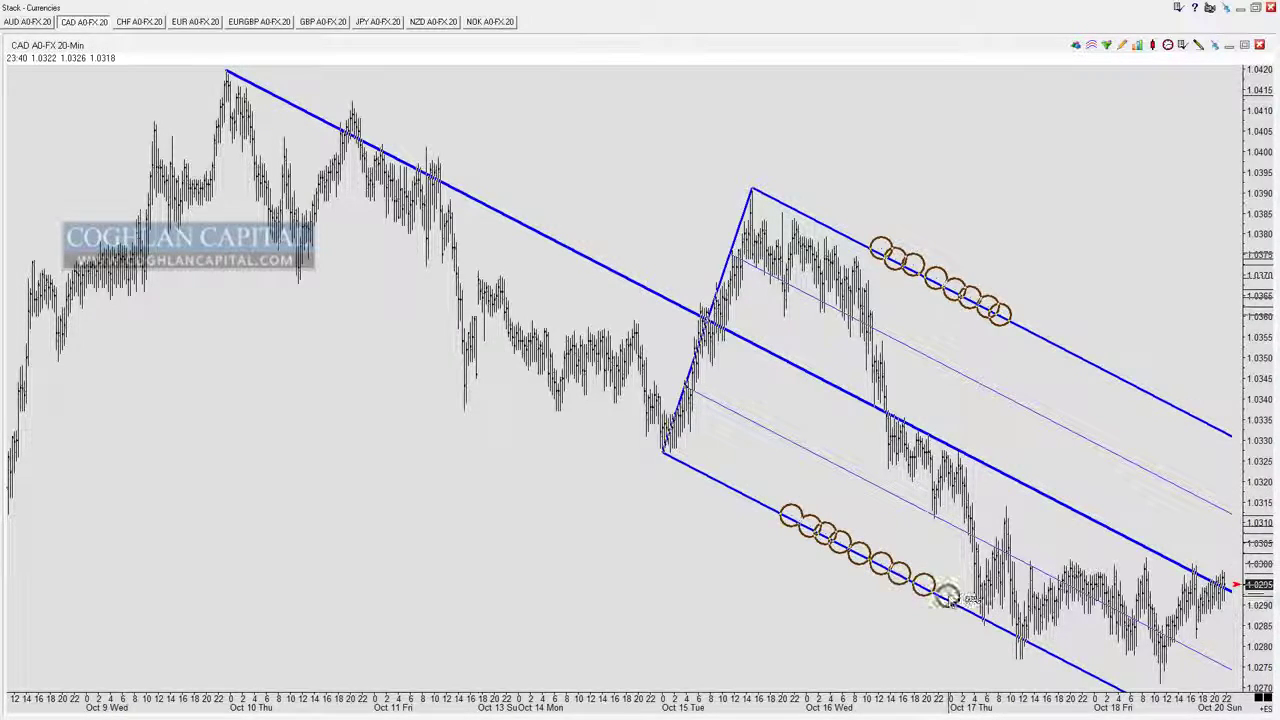
key(Delete)
key(Delete)
key(Delete)
key(Delete)
key(Delete)
key(Delete)
key(Delete)
key(Delete)
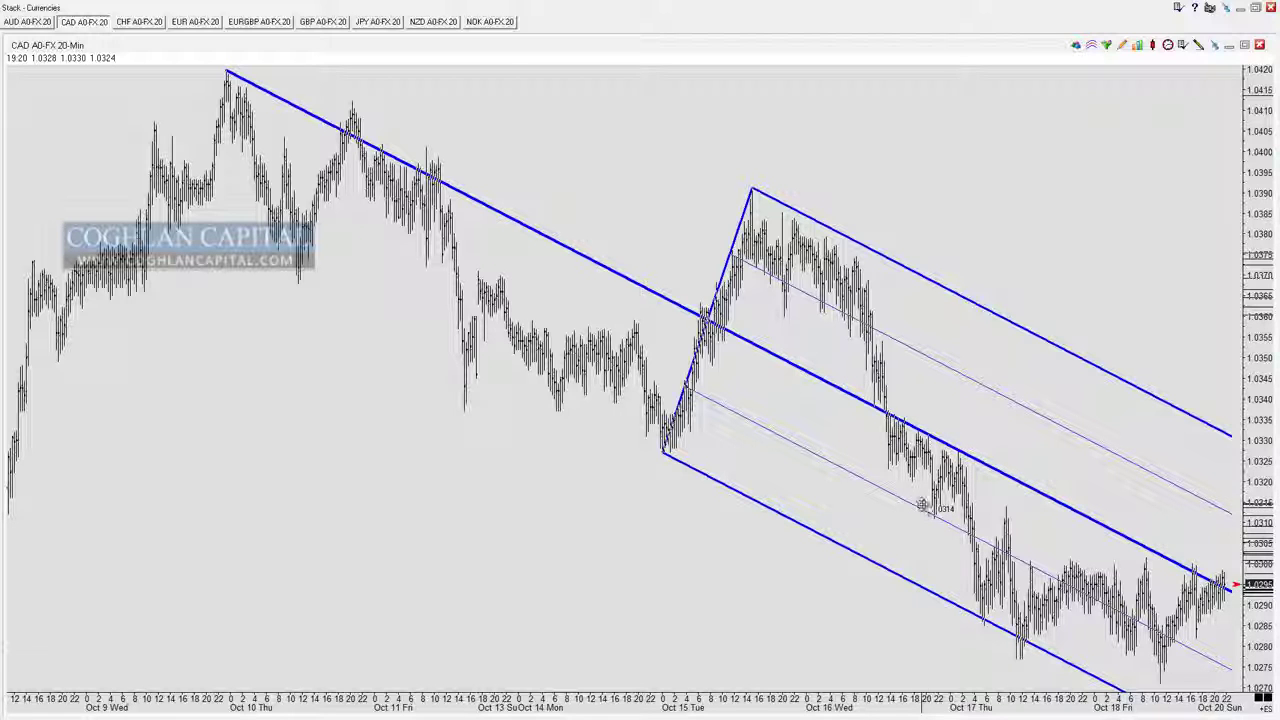
- Place red down arrows above the three price highs that touch the median line from below between Oct 16 and Oct 17
drag(922, 505, 629, 441)
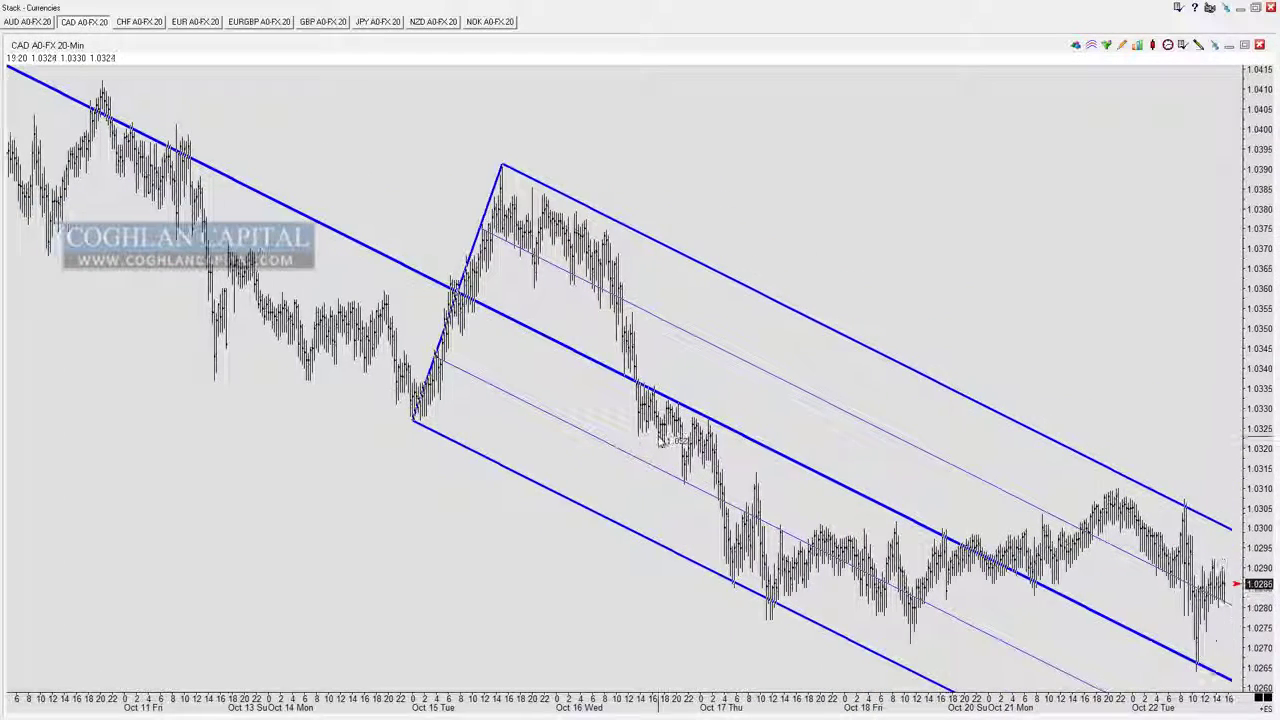
drag(745, 597, 795, 609)
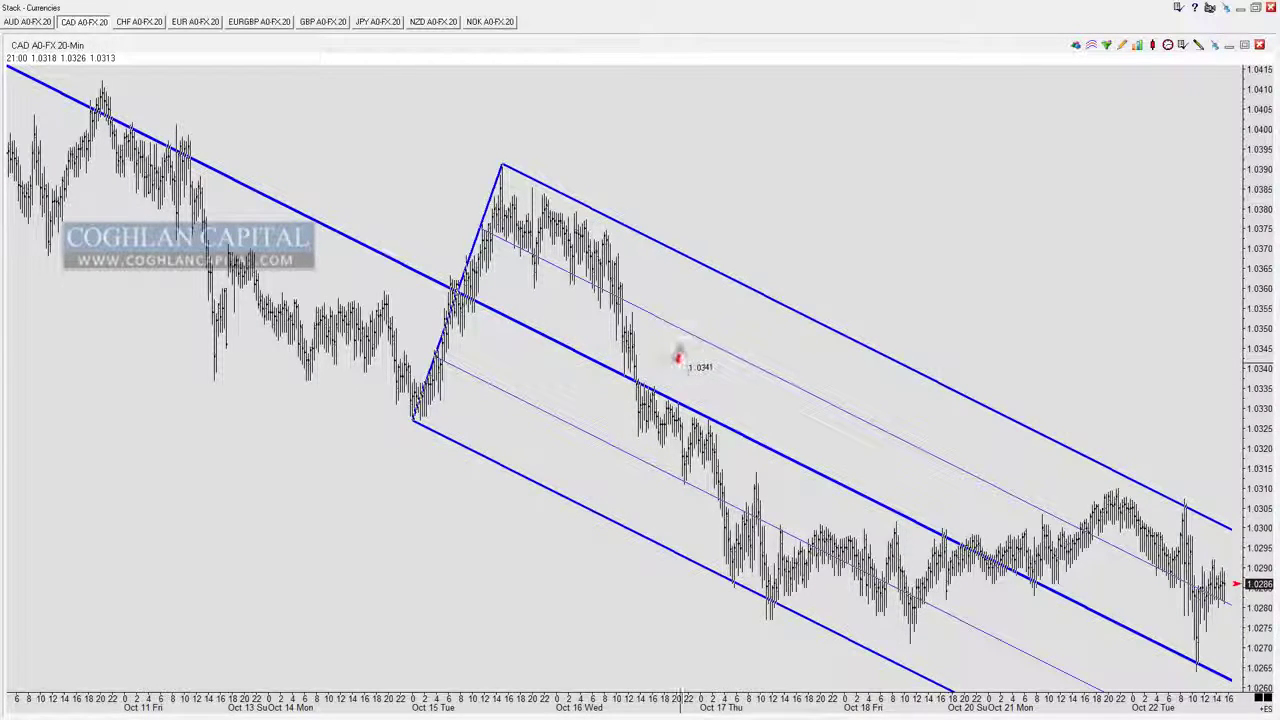
click(655, 382)
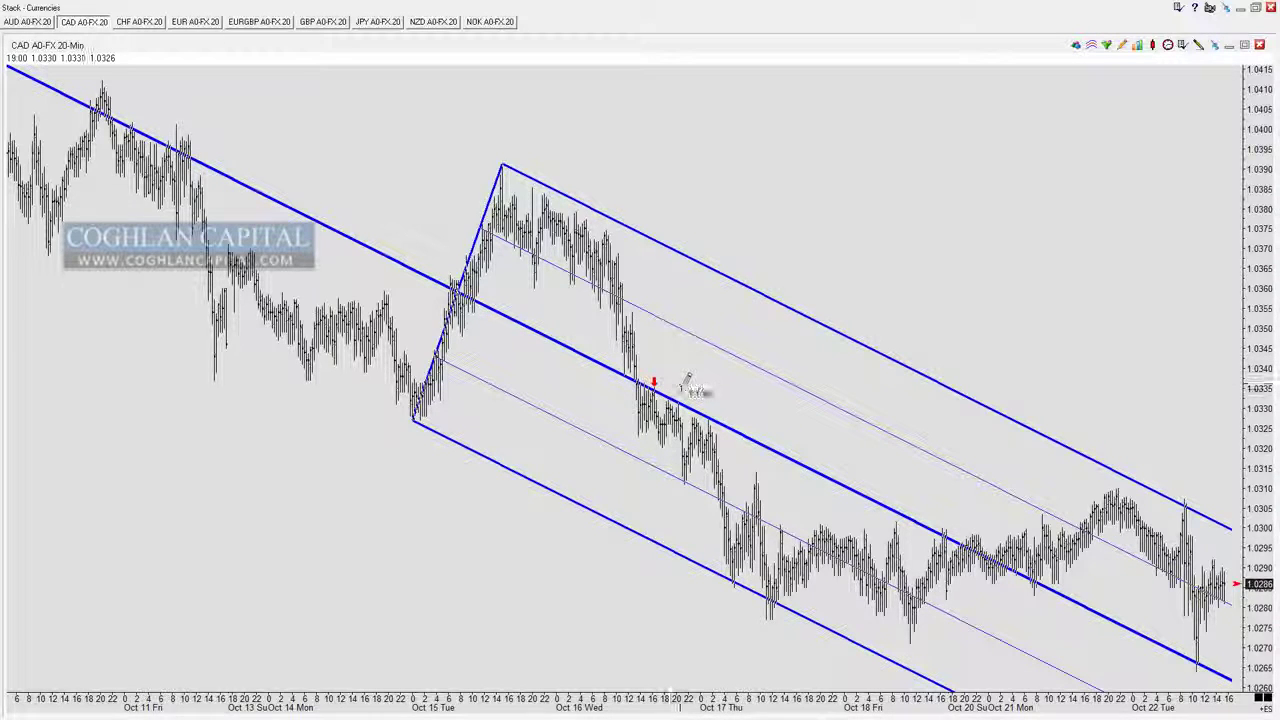
click(680, 403)
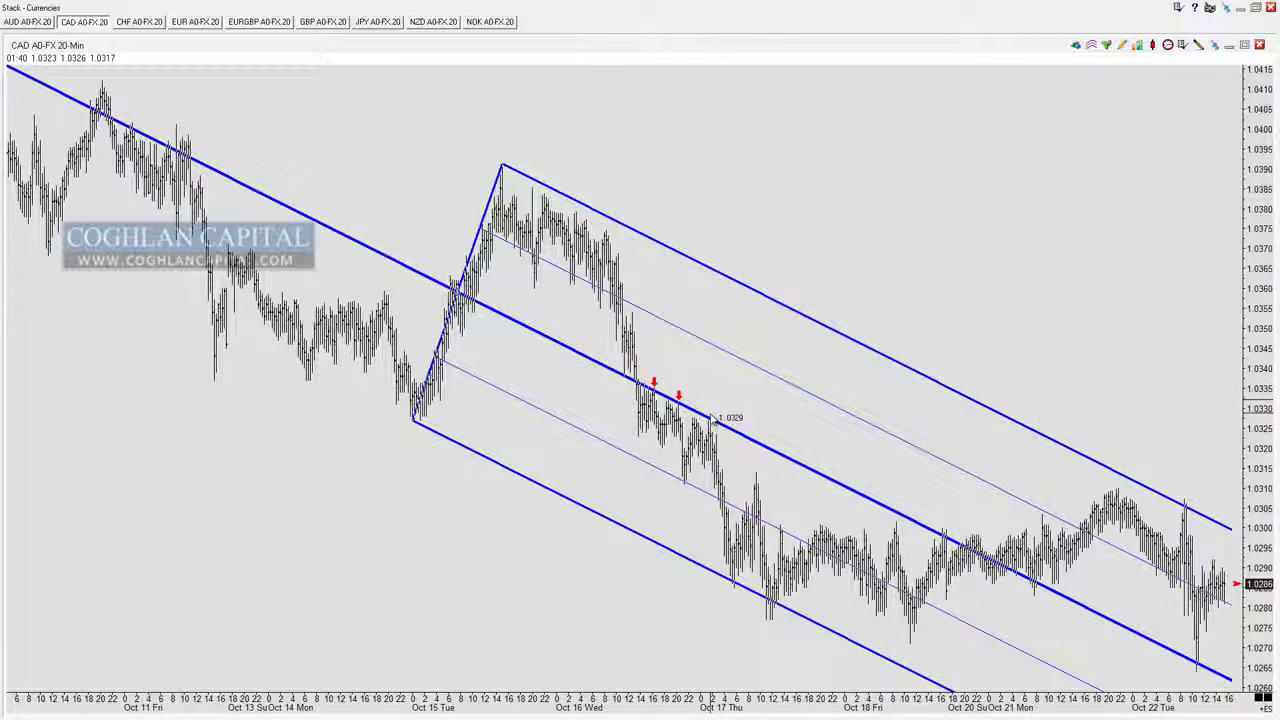
click(711, 419)
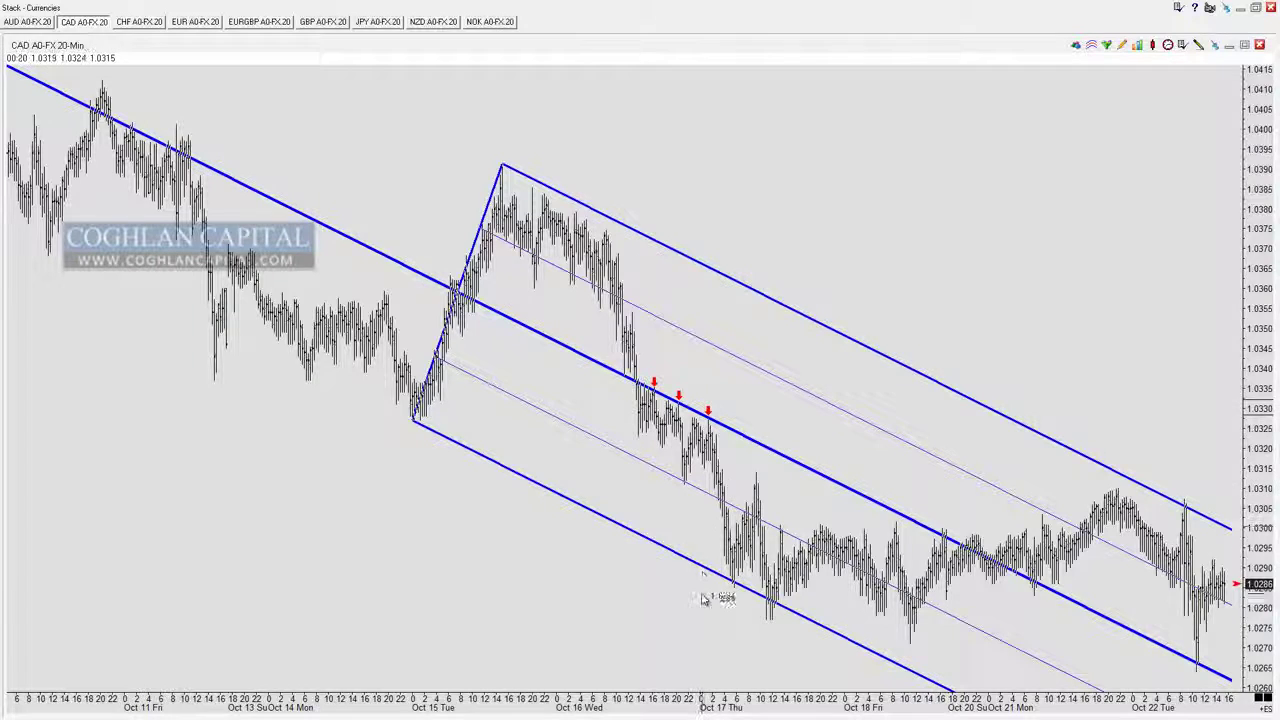
- Place red up arrows below the two Oct 17 lows that reach the lower parallel
key(Up)
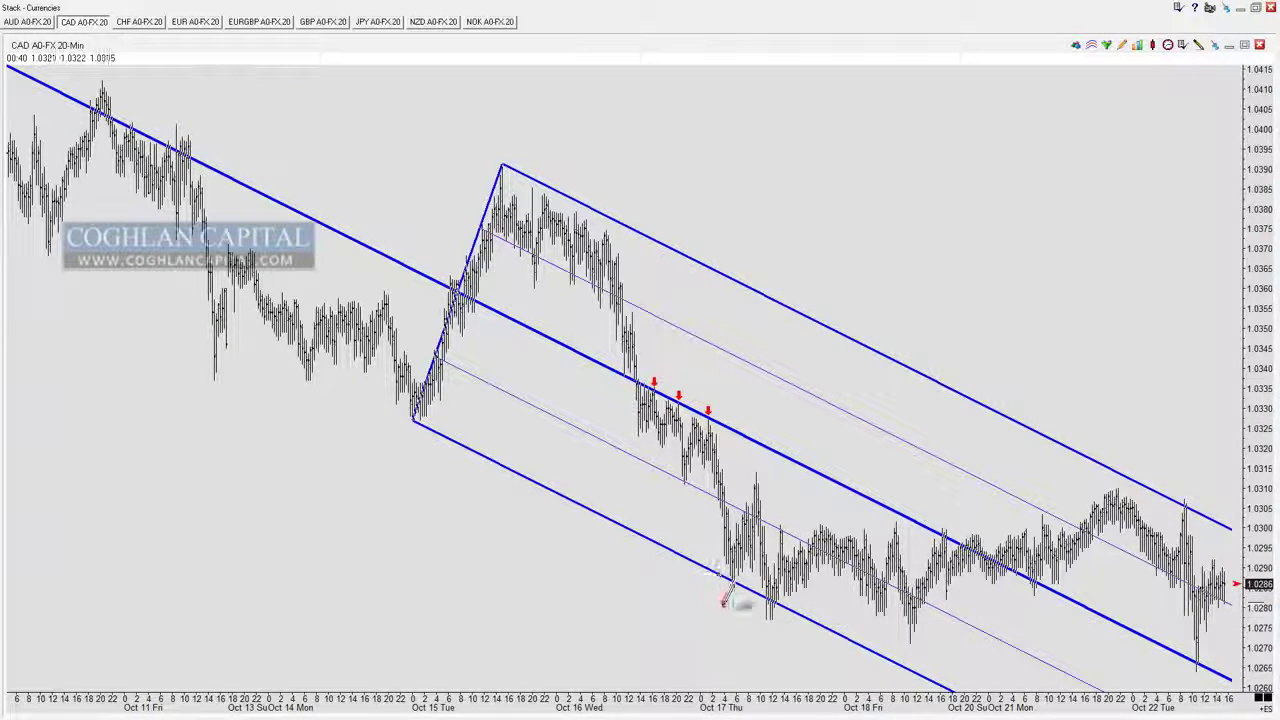
click(733, 597)
click(773, 620)
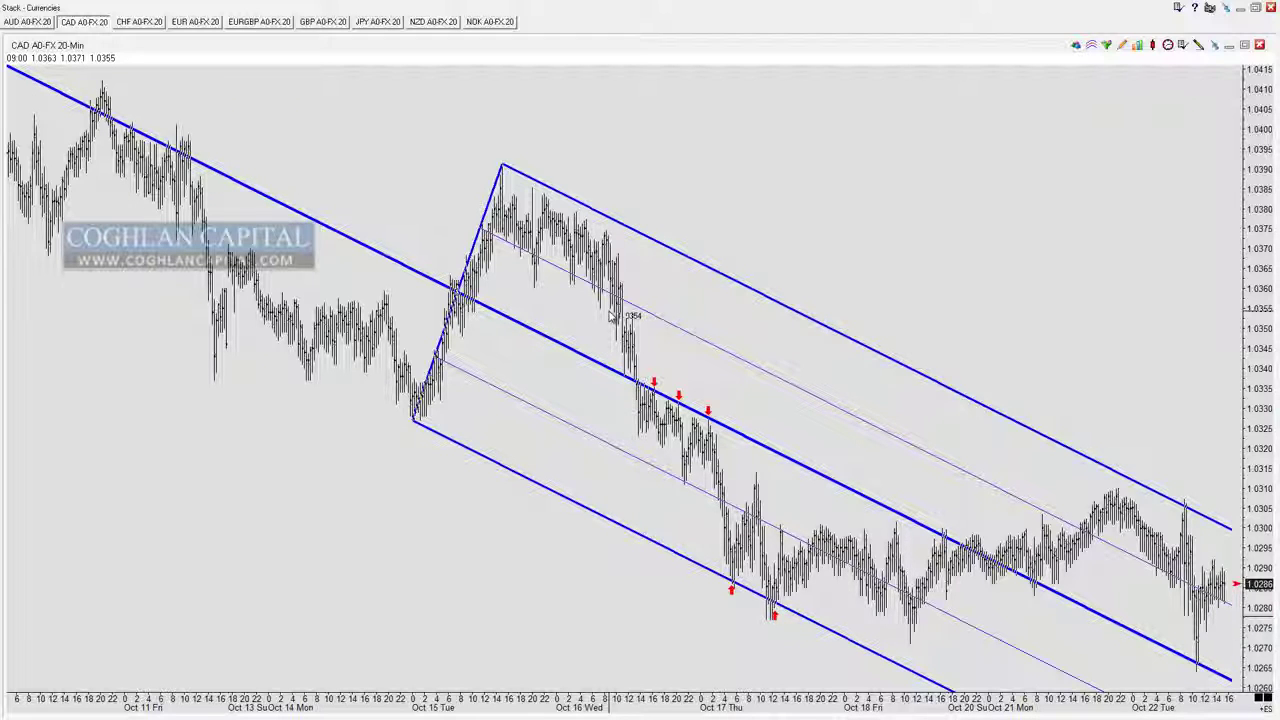
- Highlight the upper parallel between Oct 21 and Oct 22 with a row of circles, and delete them
click(1079, 448)
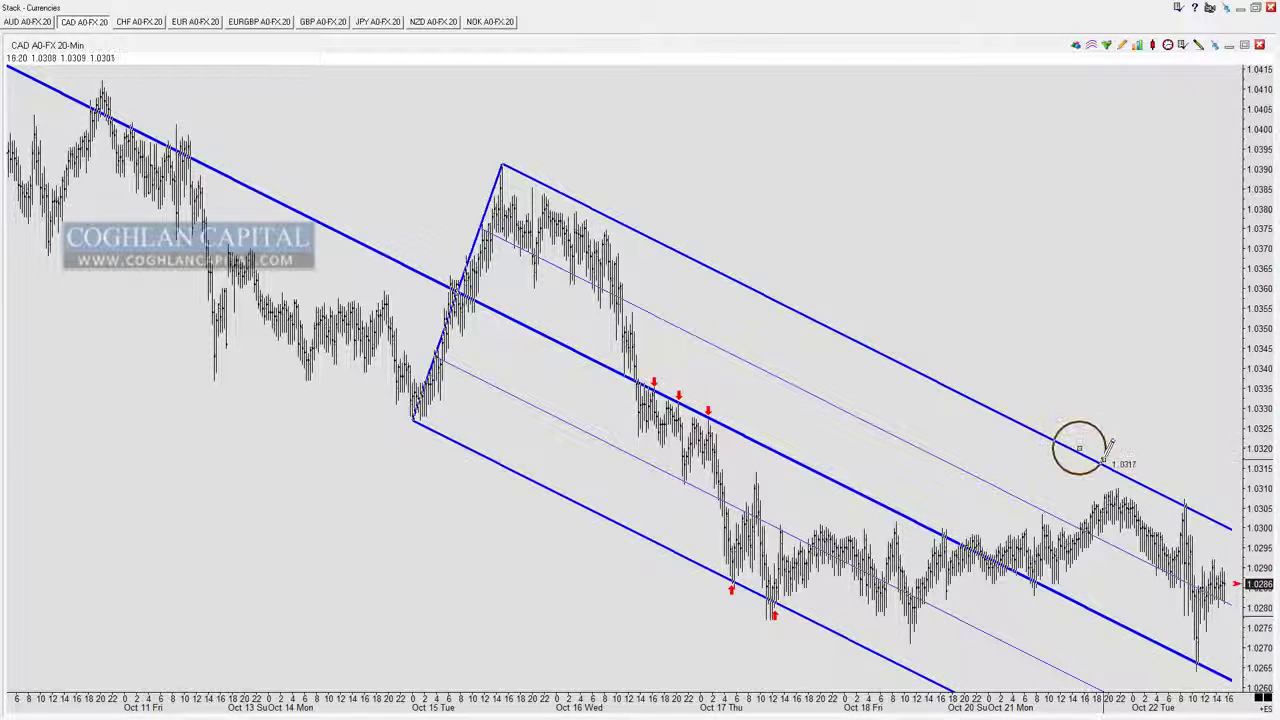
click(1121, 468)
click(1152, 487)
click(1191, 511)
click(1222, 529)
key(Delete)
key(Delete)
key(Delete)
key(Delete)
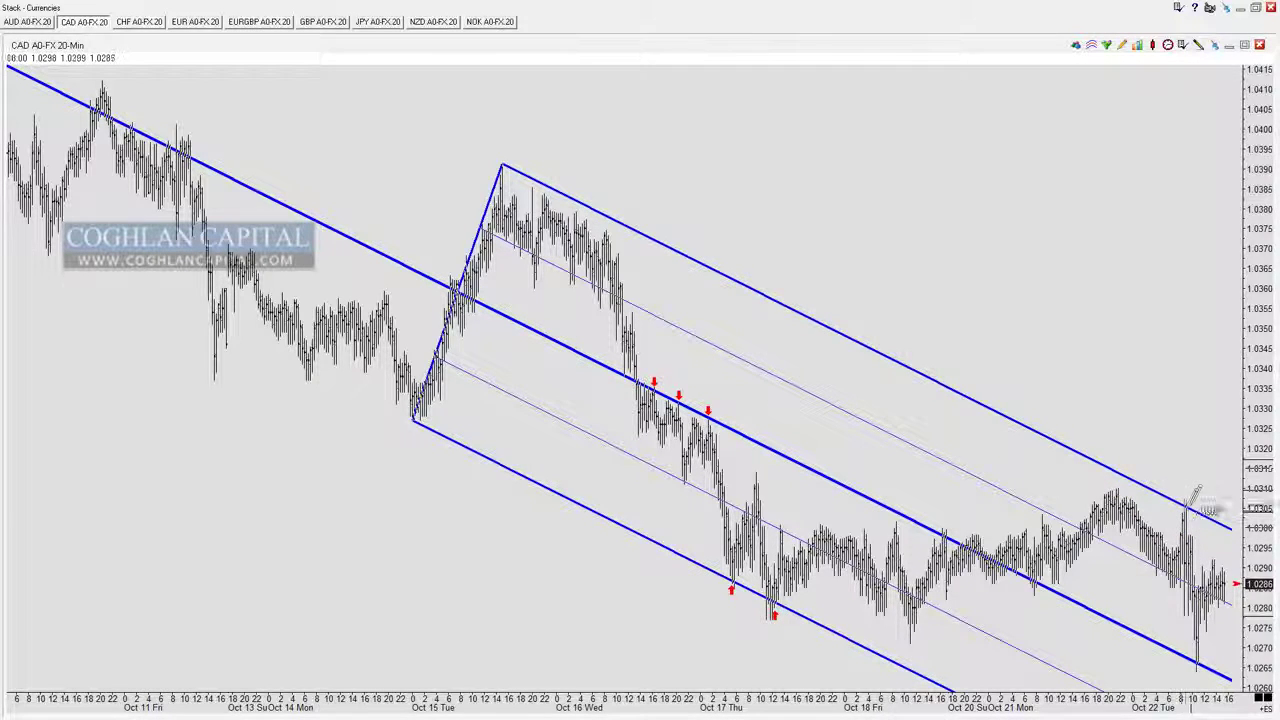
- Circle the Oct 22 high that reaches the upper parallel
click(1185, 503)
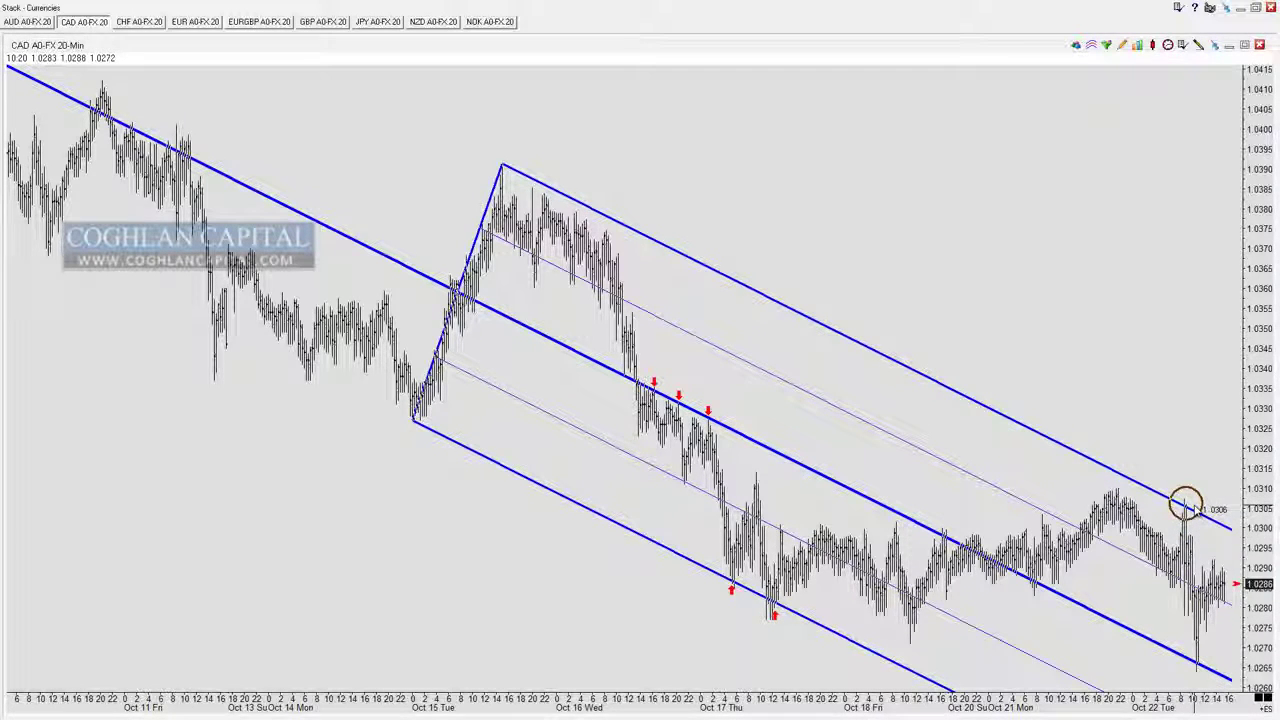
scroll(1065, 413, up, 3)
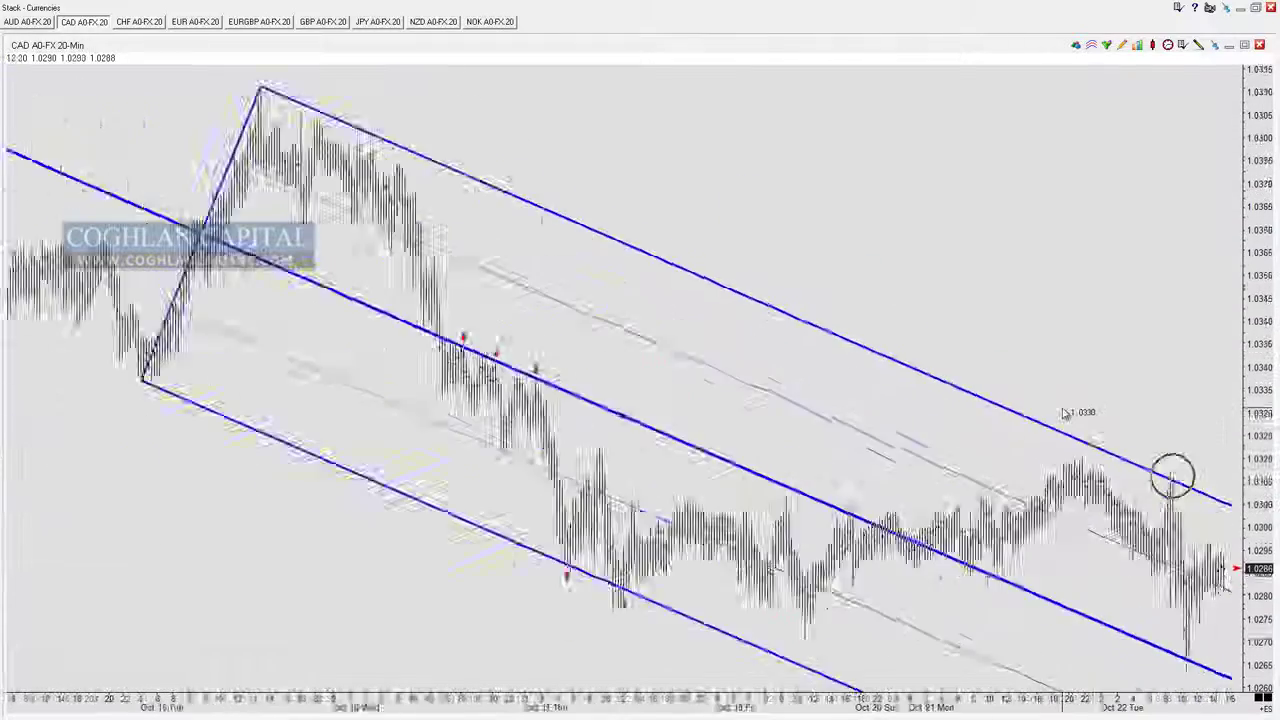
scroll(1060, 412, up, 2)
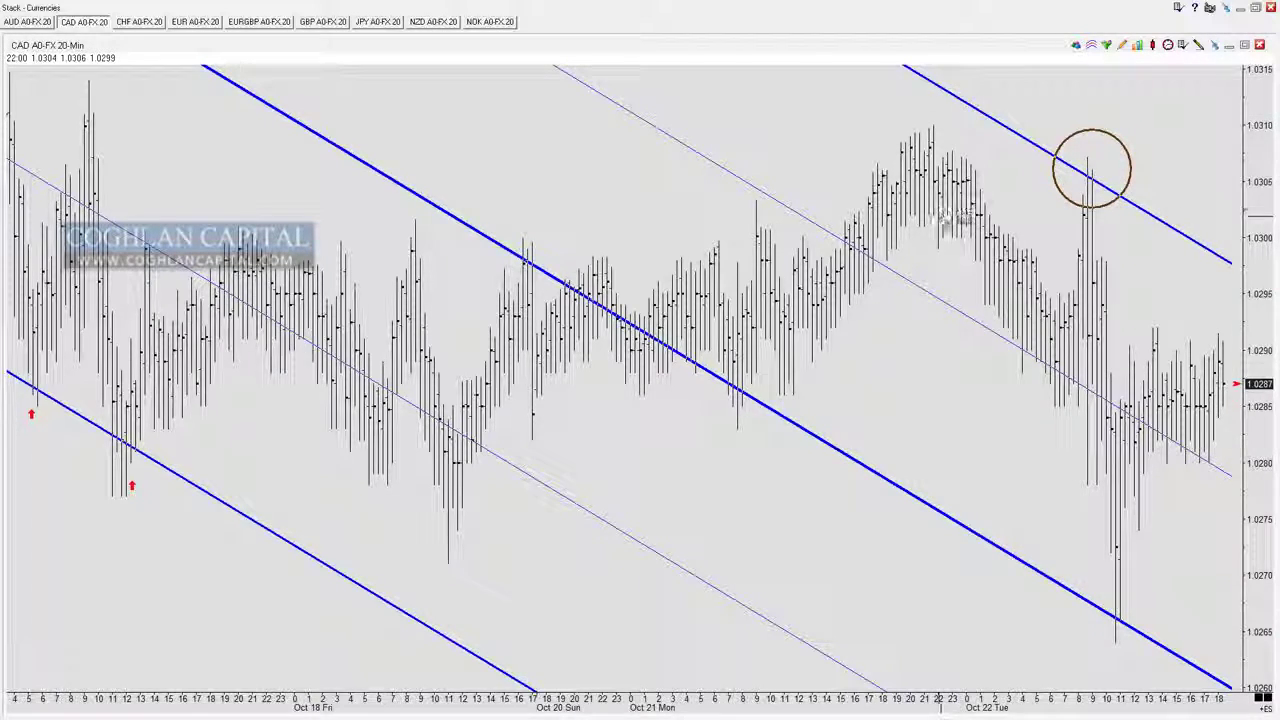
scroll(942, 212, down, 2)
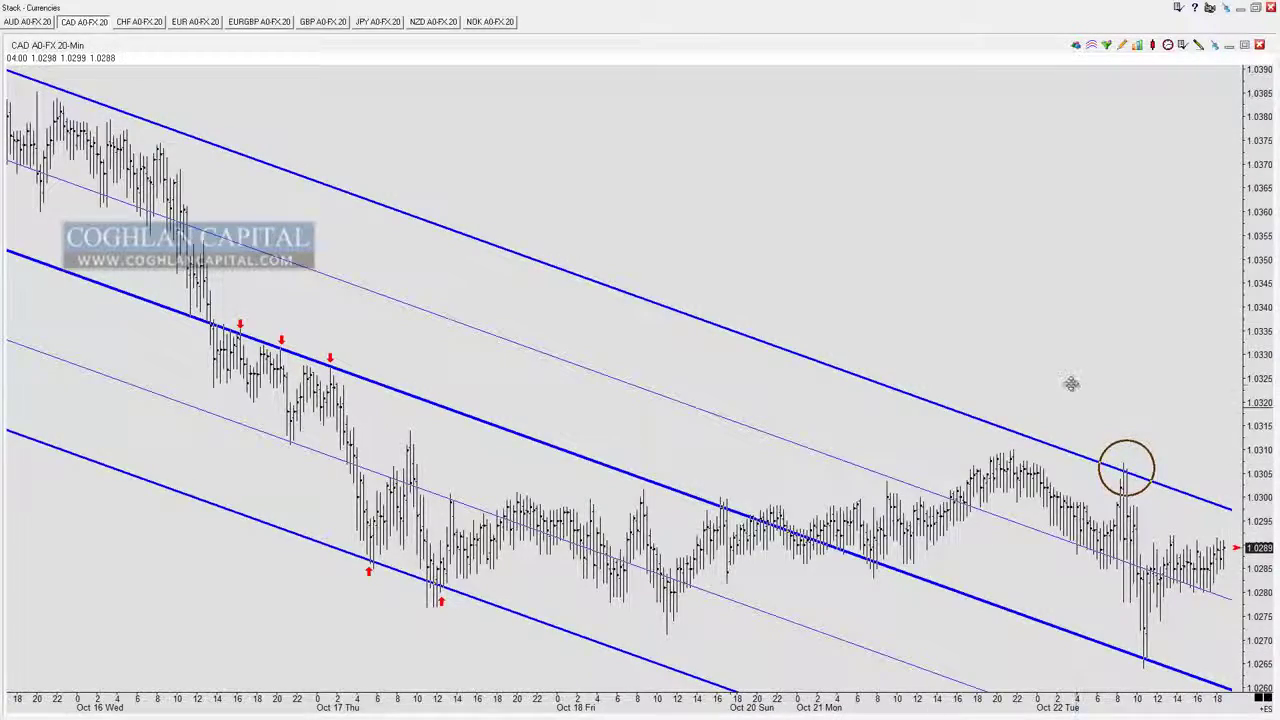
- Circle the Oct 23 bars that break above the upper parallel, and delete that circle
drag(1069, 380, 890, 352)
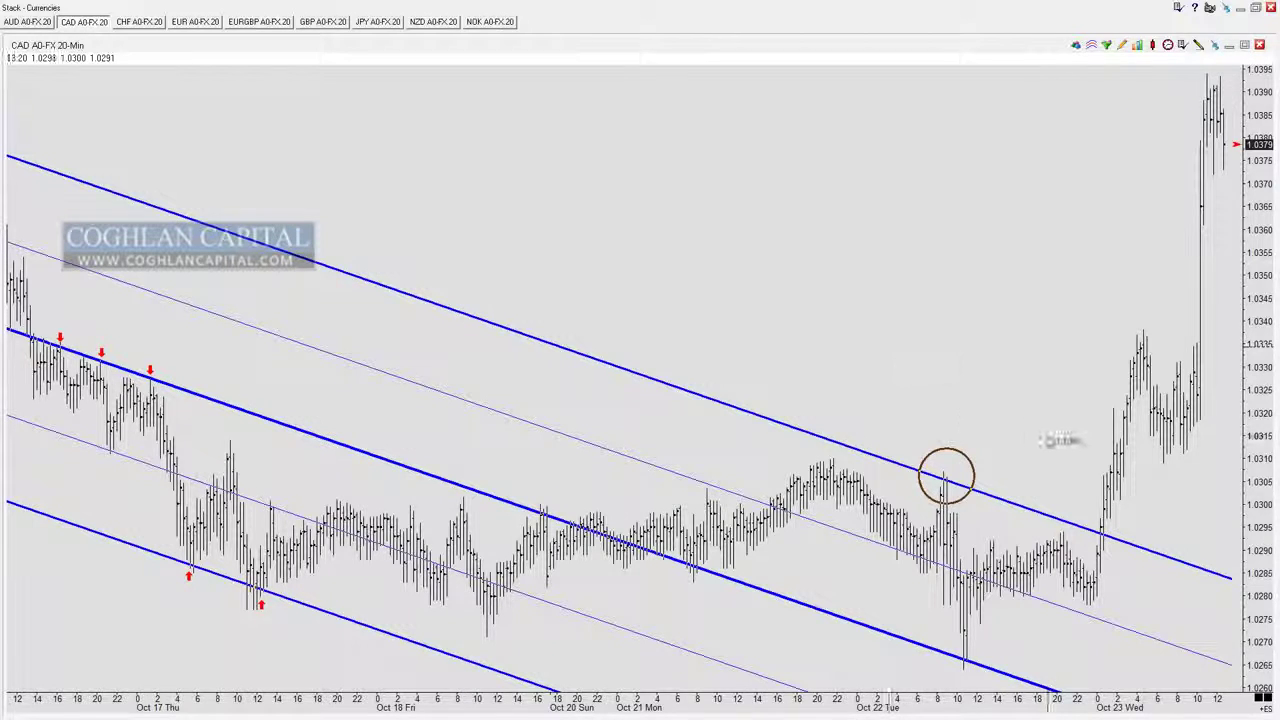
drag(1106, 486, 1151, 478)
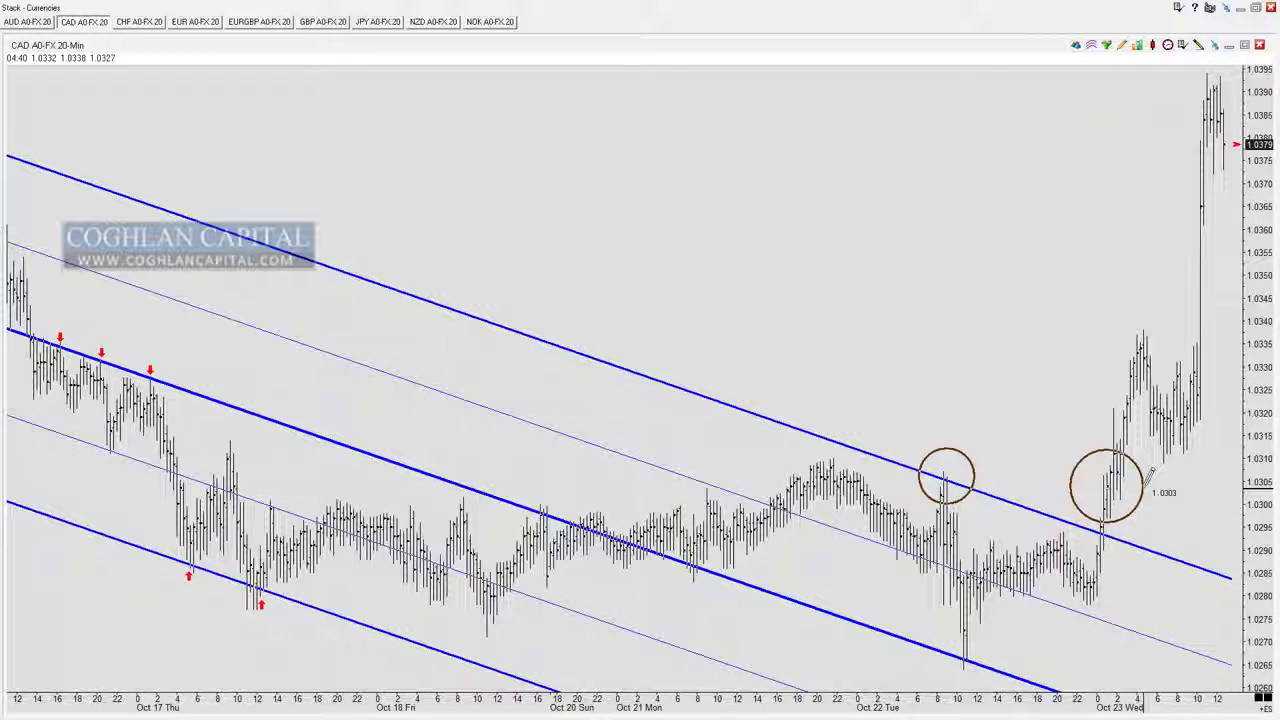
key(Delete)
- Circle the first Oct 17 low at the lower parallel, and the Oct 22 high and Oct 23 breakout at the upper parallel
scroll(1032, 435, down, 3)
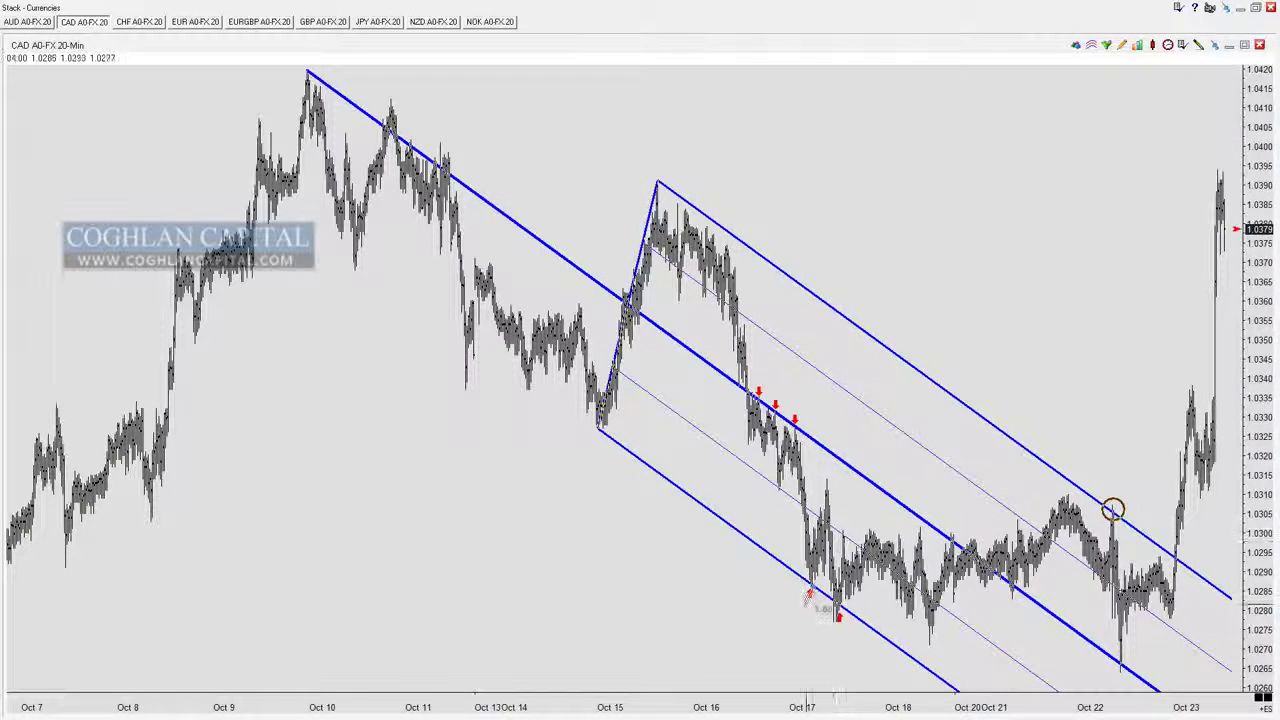
drag(812, 592, 846, 612)
click(1114, 507)
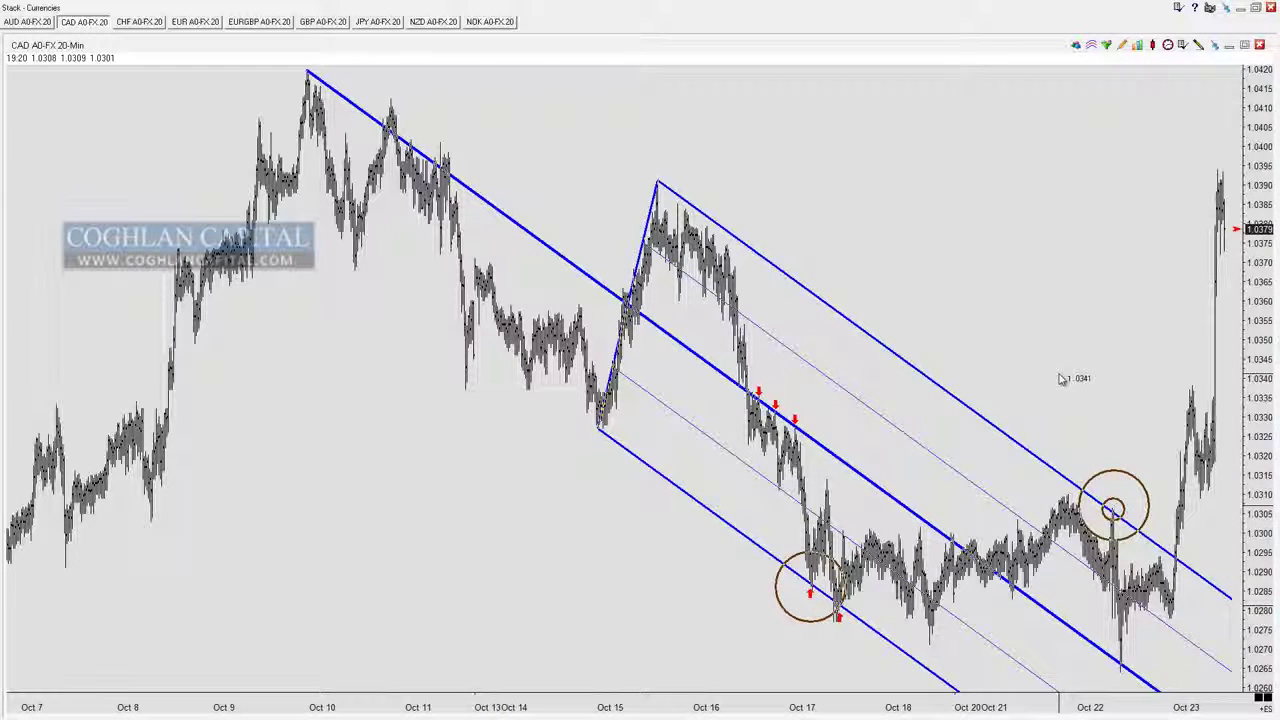
drag(980, 358, 608, 304)
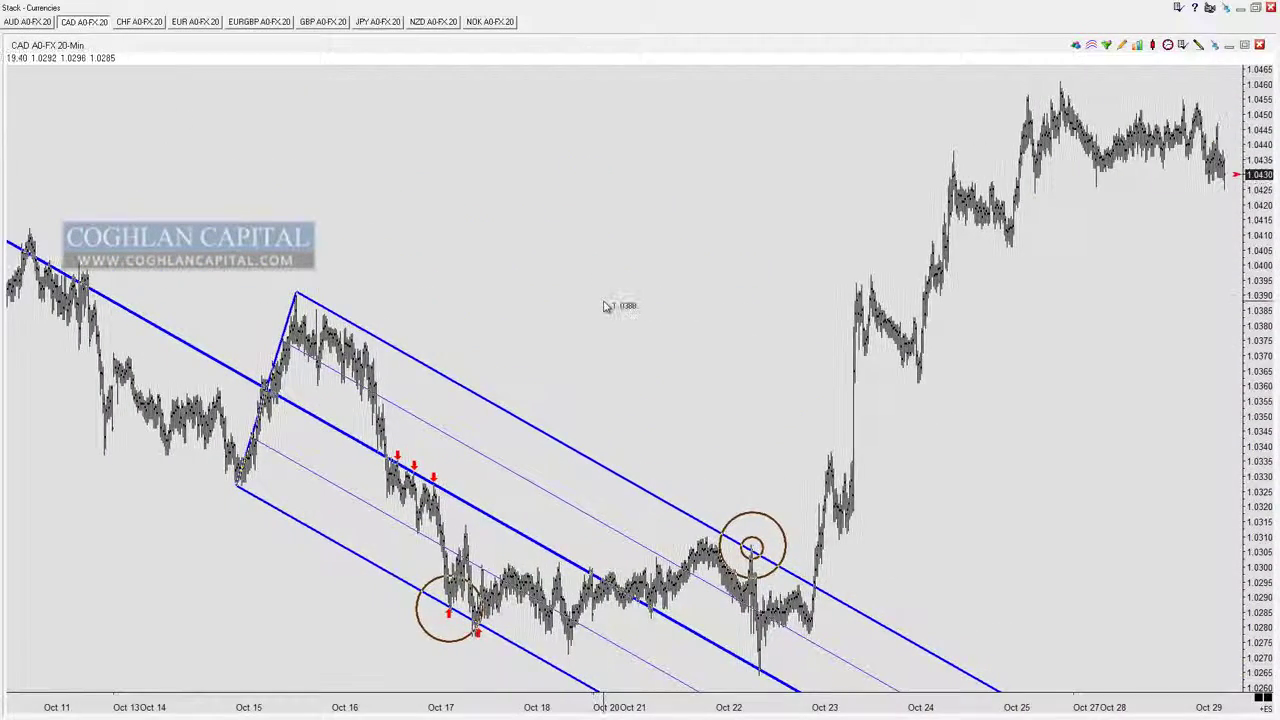
mouse_move(818, 563)
mouse_down()
mouse_move(834, 566)
mouse_move(836, 544)
mouse_up()
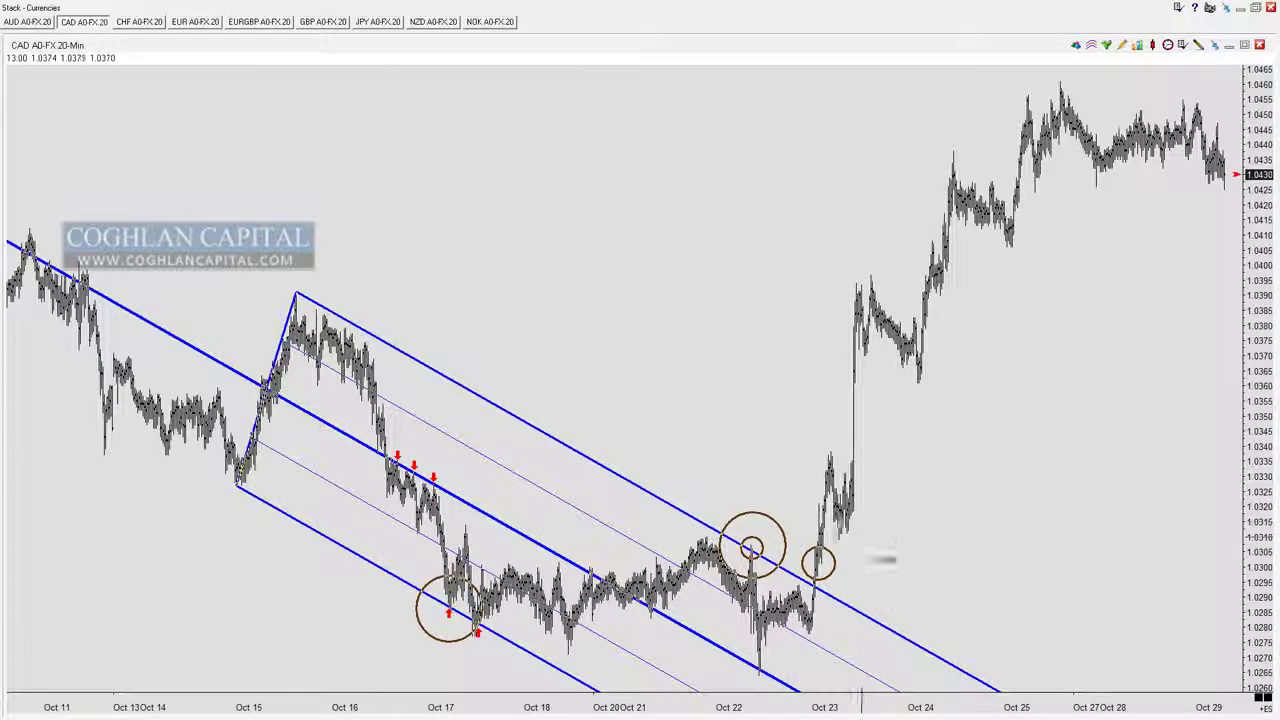
mouse_move(824, 508)
mouse_down()
mouse_move(880, 521)
mouse_move(876, 531)
mouse_up()
key(Delete)
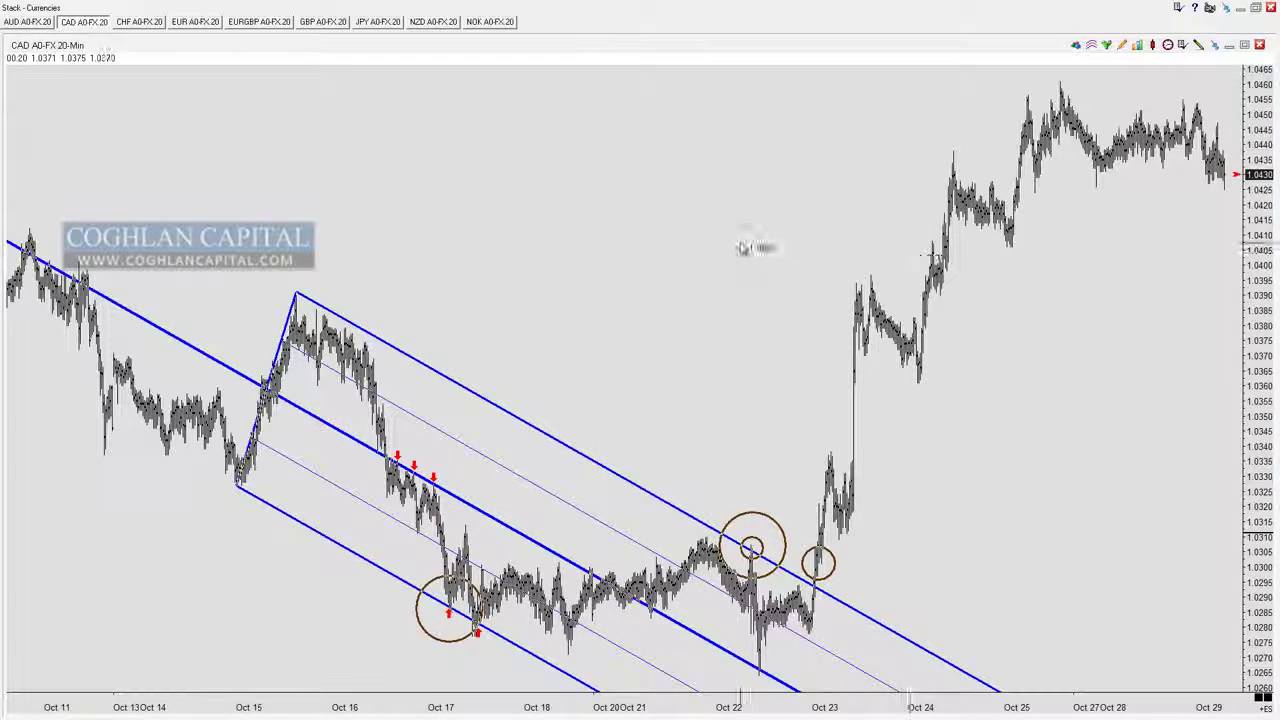
- Circle the median line set's three pivots, the Oct 10 high, Oct 15 low and following high, and delete the circle at the Oct 17 low
drag(652, 249, 892, 284)
drag(746, 243, 806, 262)
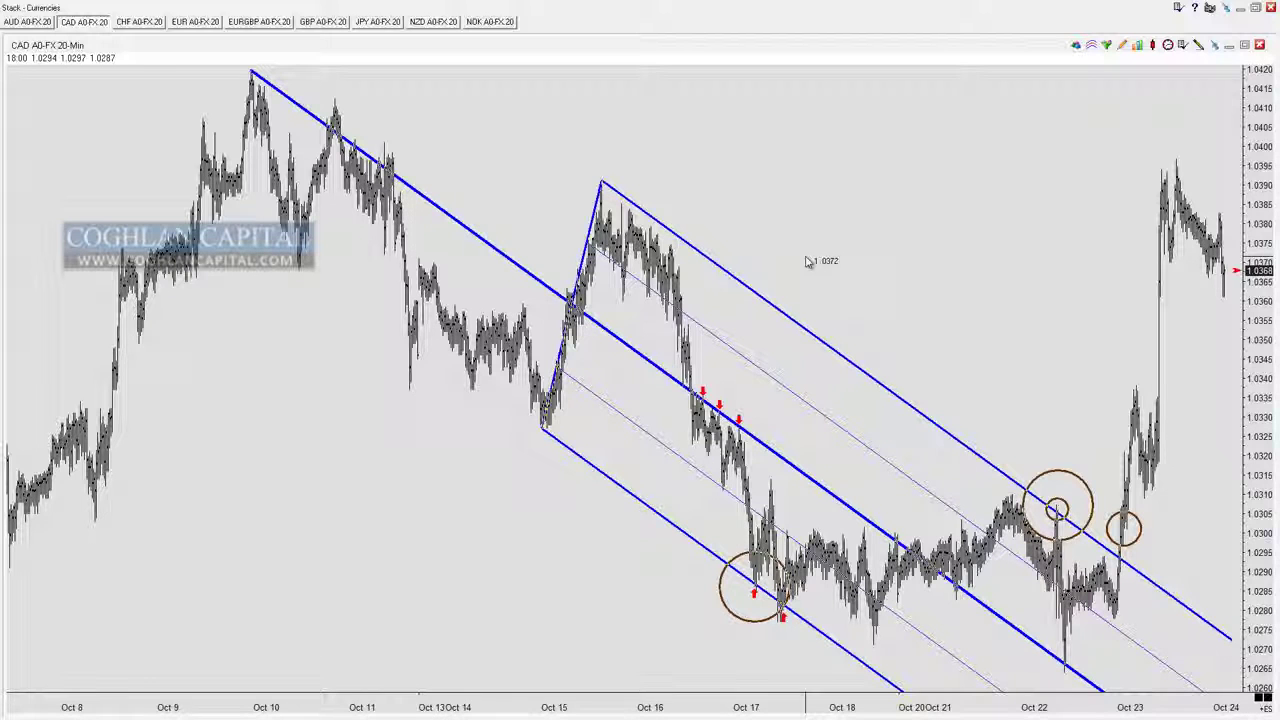
scroll(810, 250, left, 1)
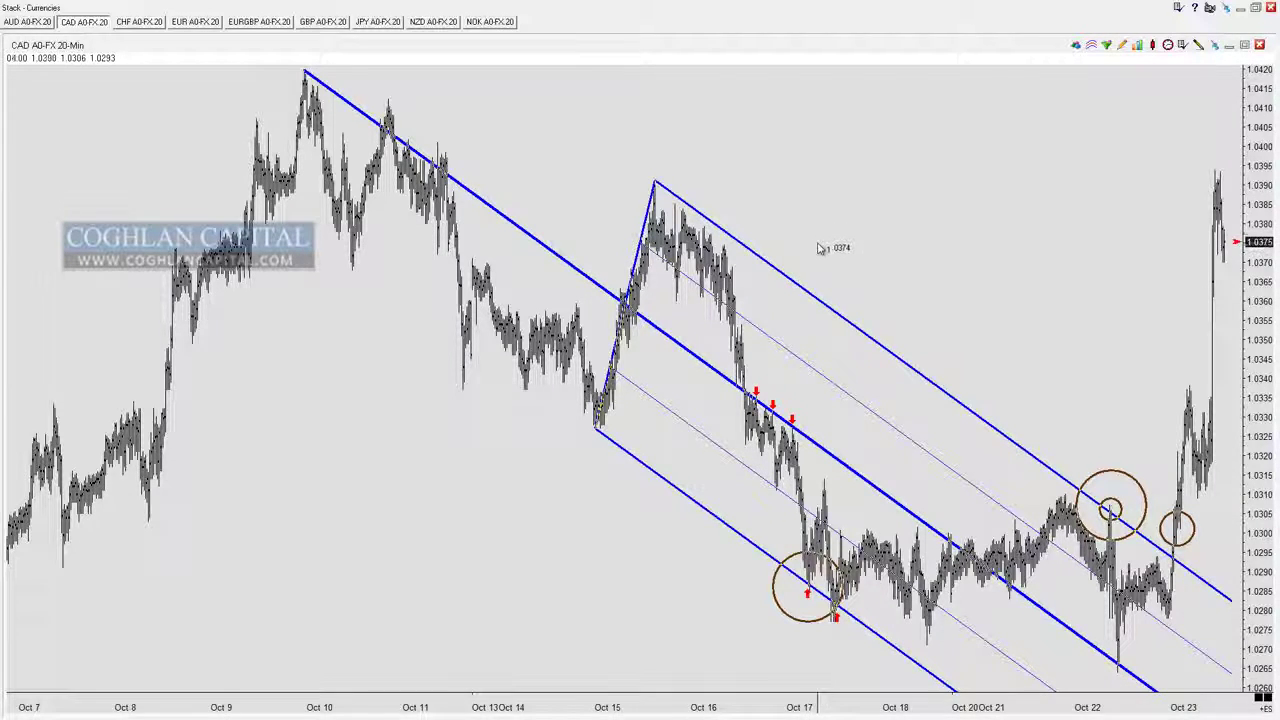
drag(786, 223, 935, 236)
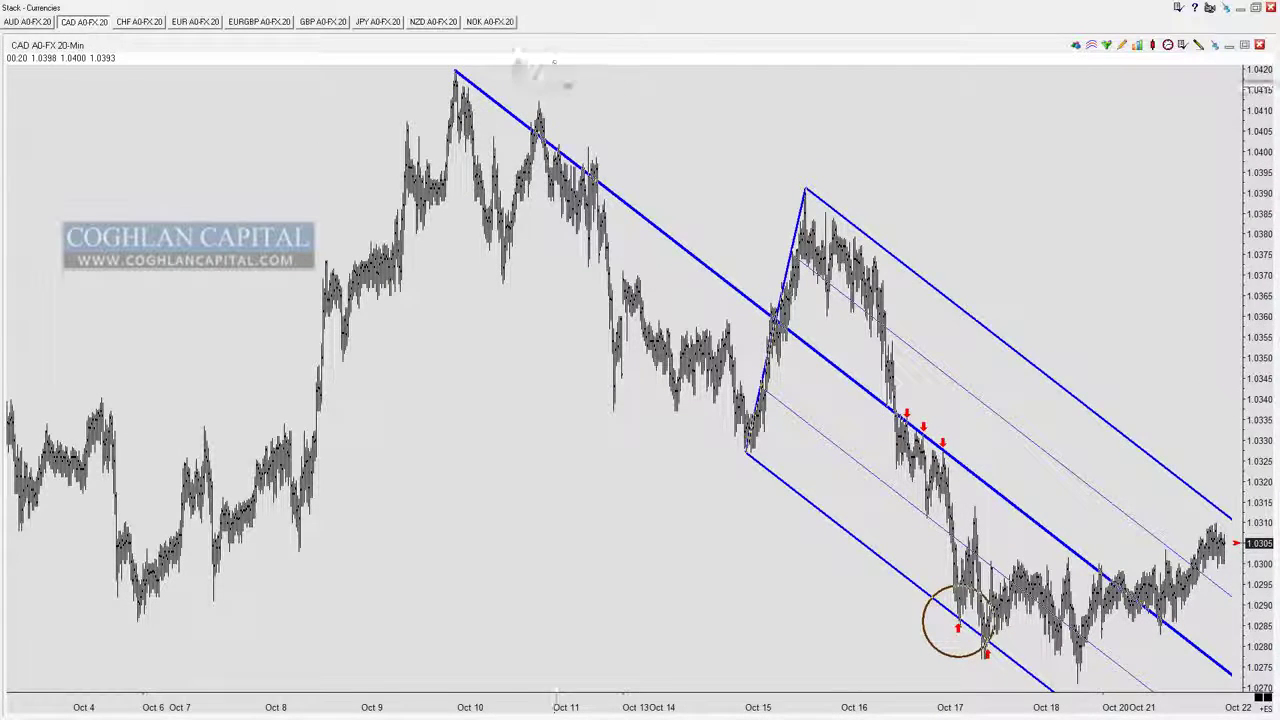
drag(471, 74, 487, 65)
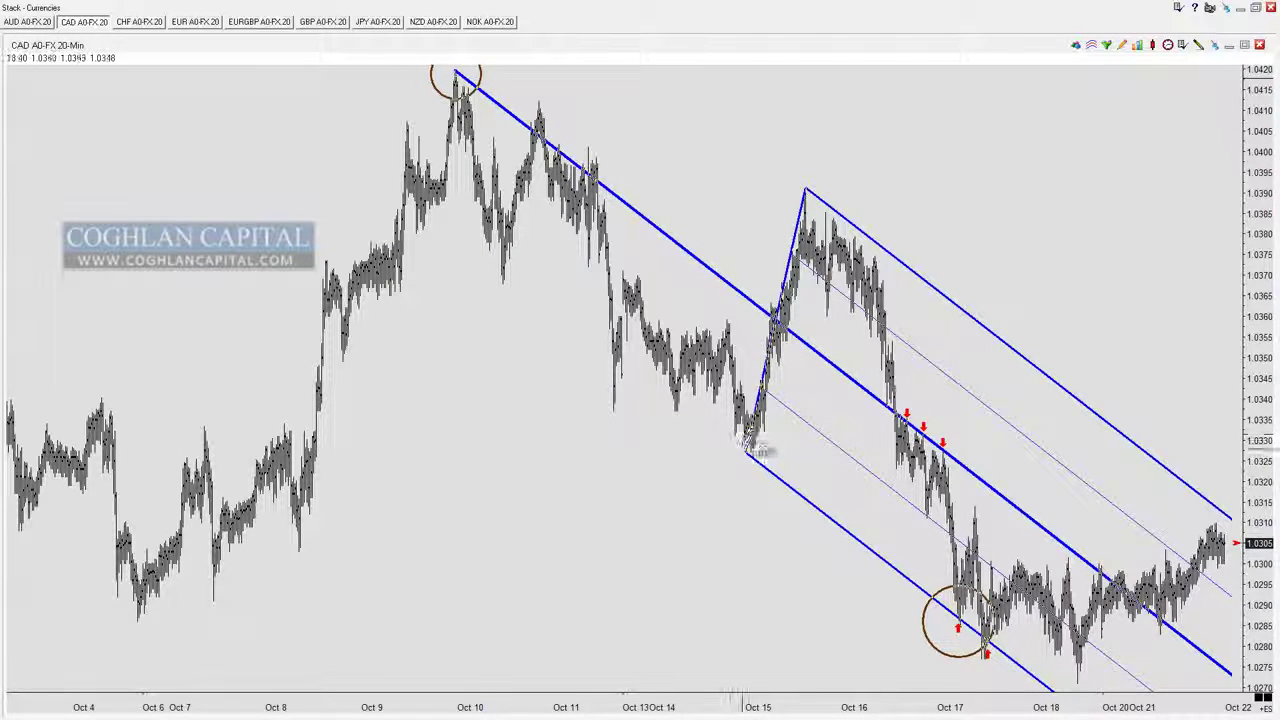
drag(745, 450, 766, 437)
drag(806, 188, 830, 197)
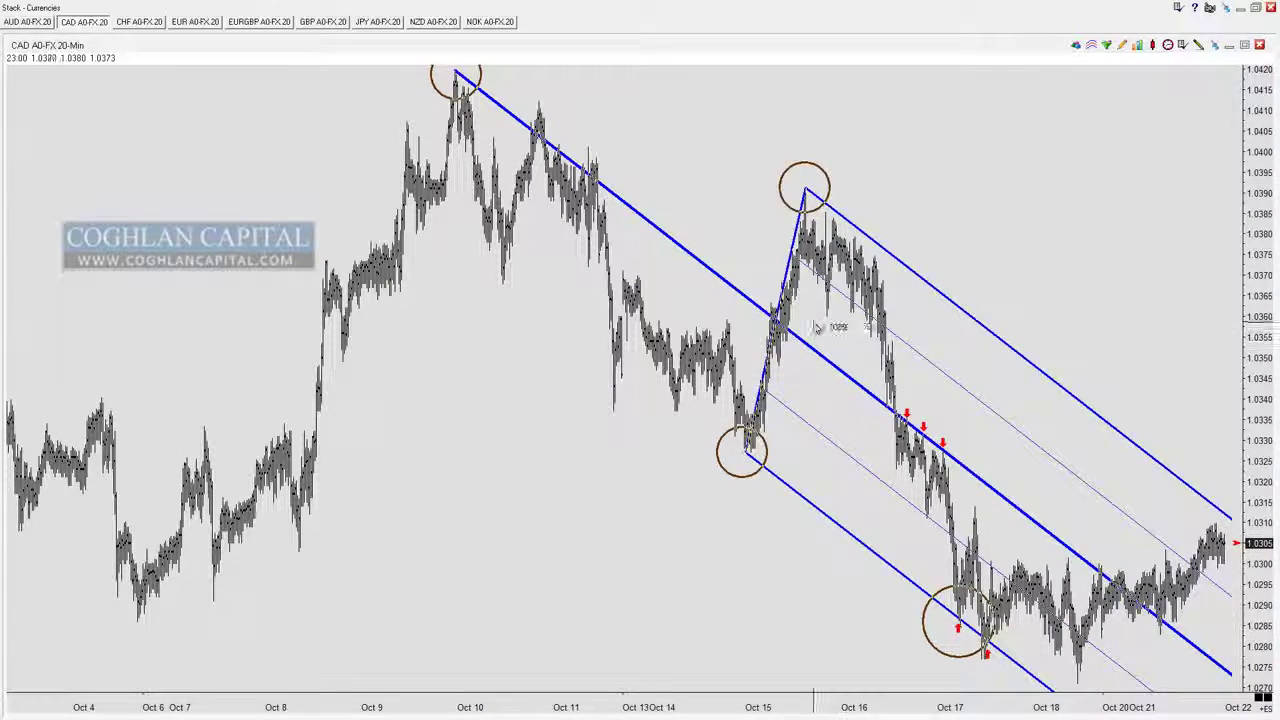
click(993, 628)
key(Delete)
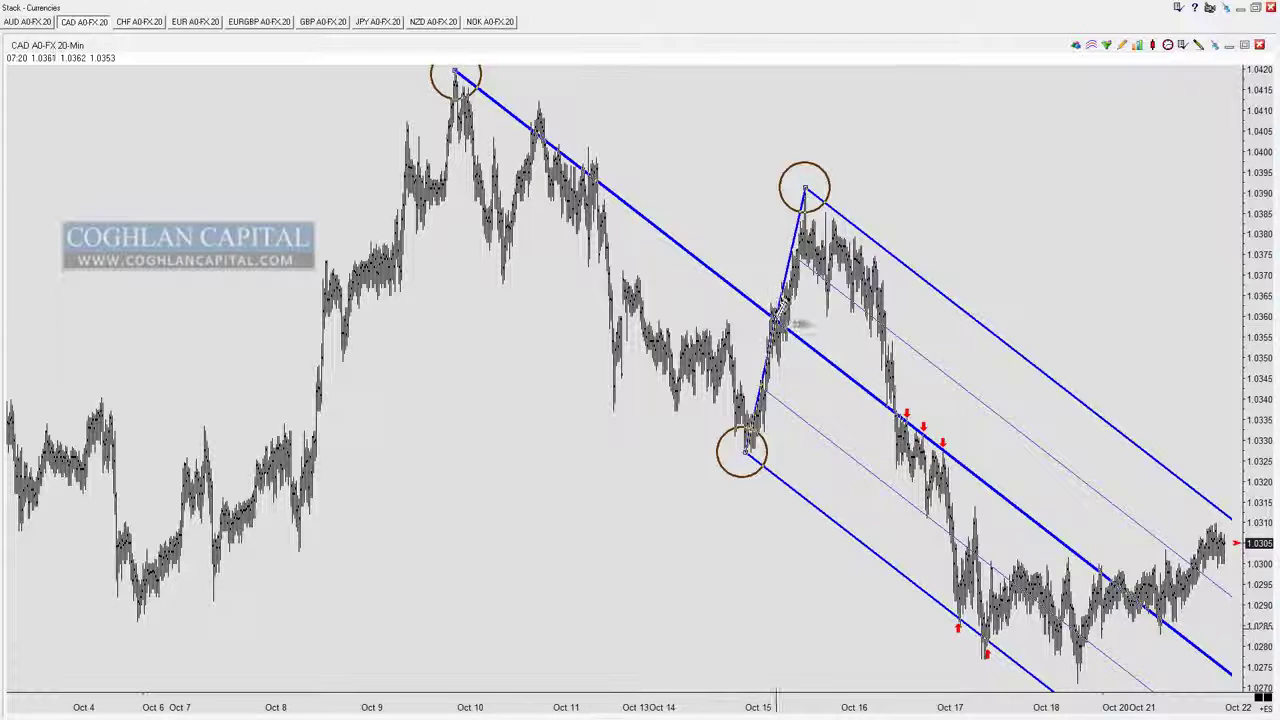
- Change the blue median line set to the magenta variant starting midway between the first two pivots, and briefly circle its starting point
click(777, 318)
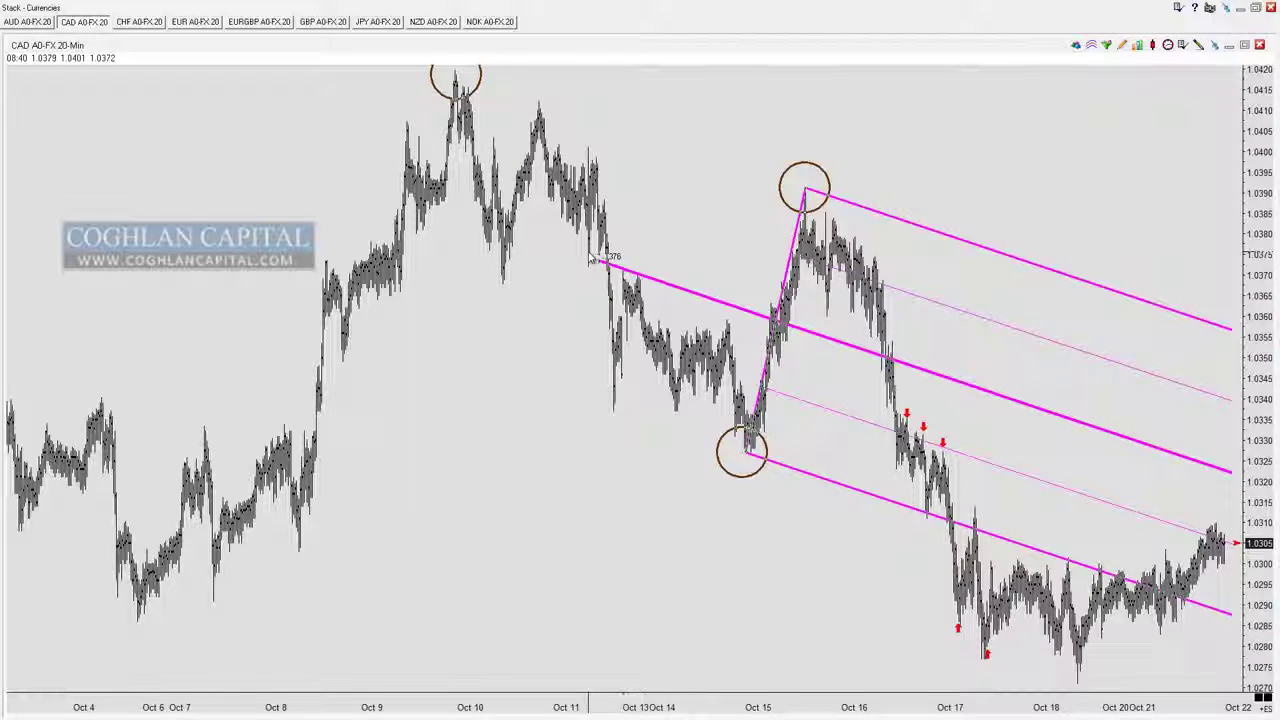
mouse_move(601, 246)
mouse_down()
mouse_move(633, 254)
mouse_move(625, 267)
mouse_up()
key(Delete)
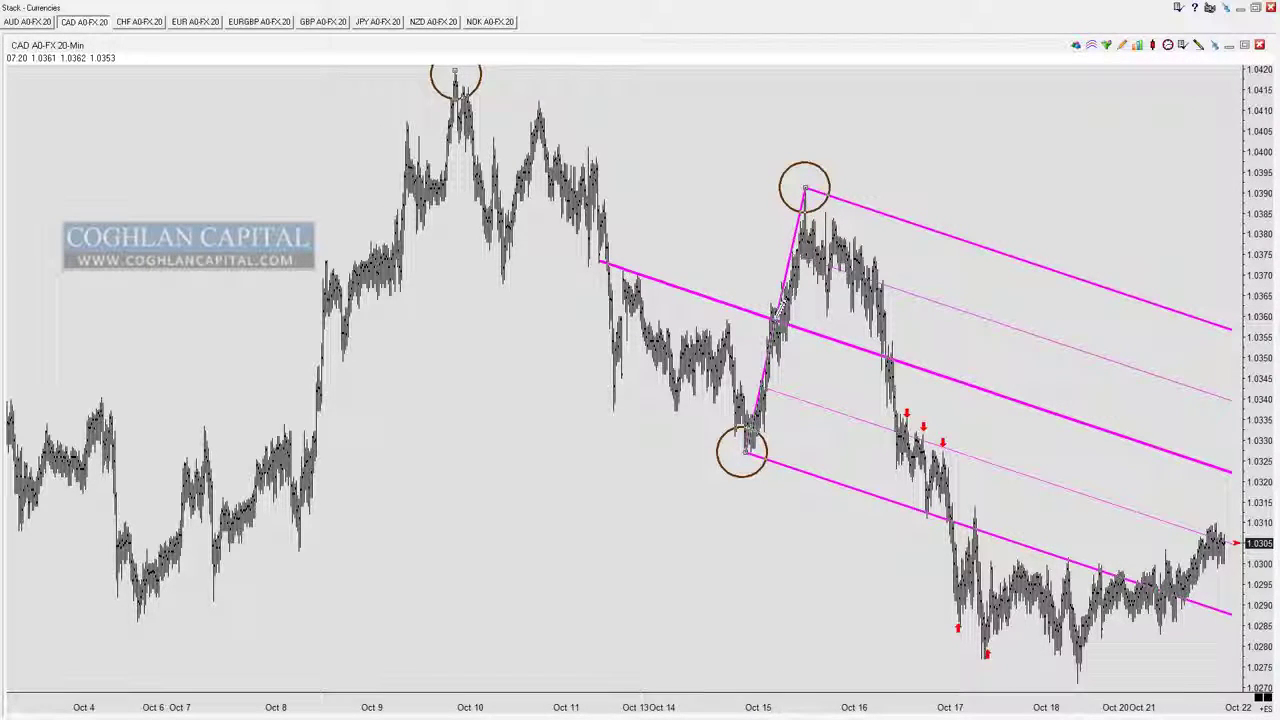
- Switch the median line set to the flatter blue variant, to the original from the Oct 10 high, and back to the magenta variant
click(777, 317)
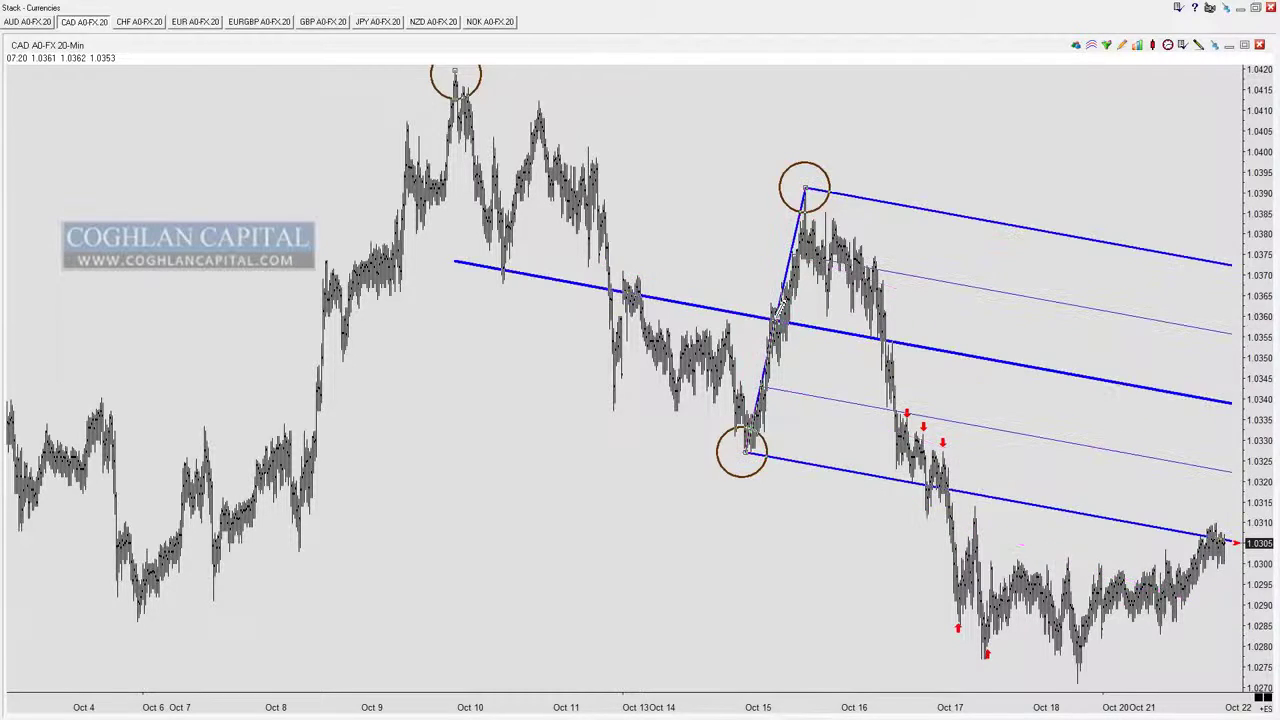
click(777, 317)
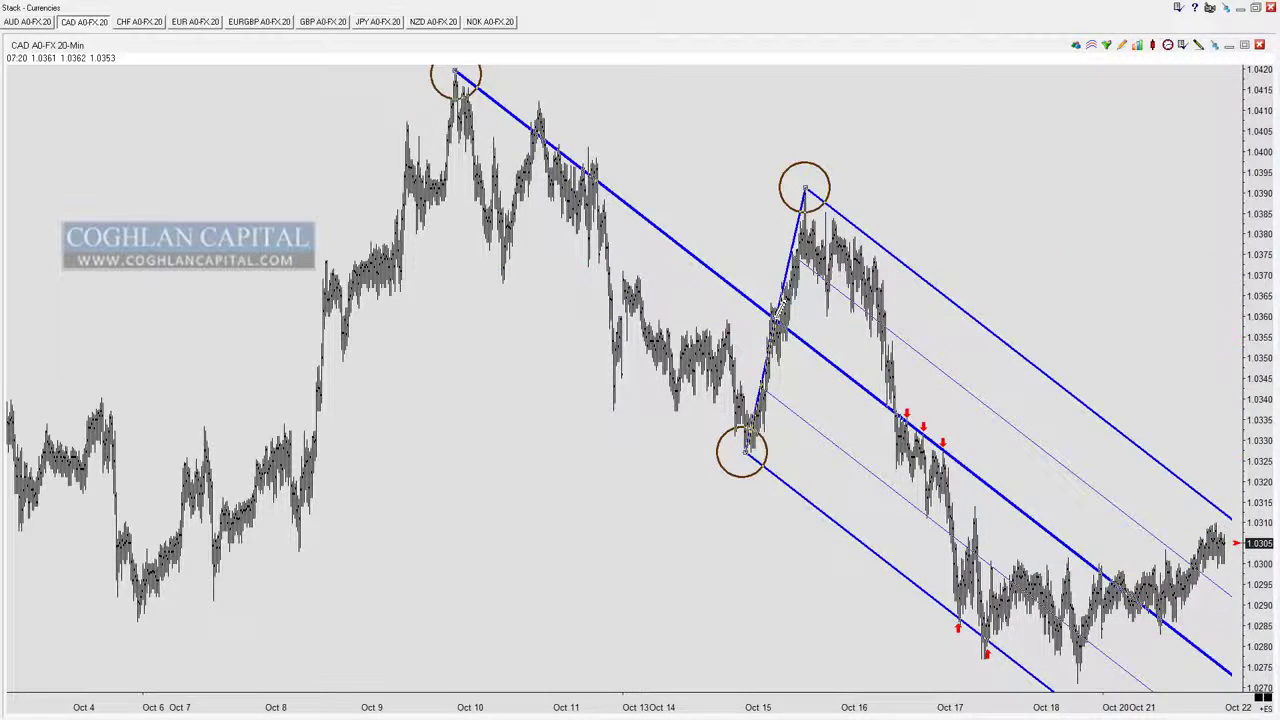
key(ctrl+z)
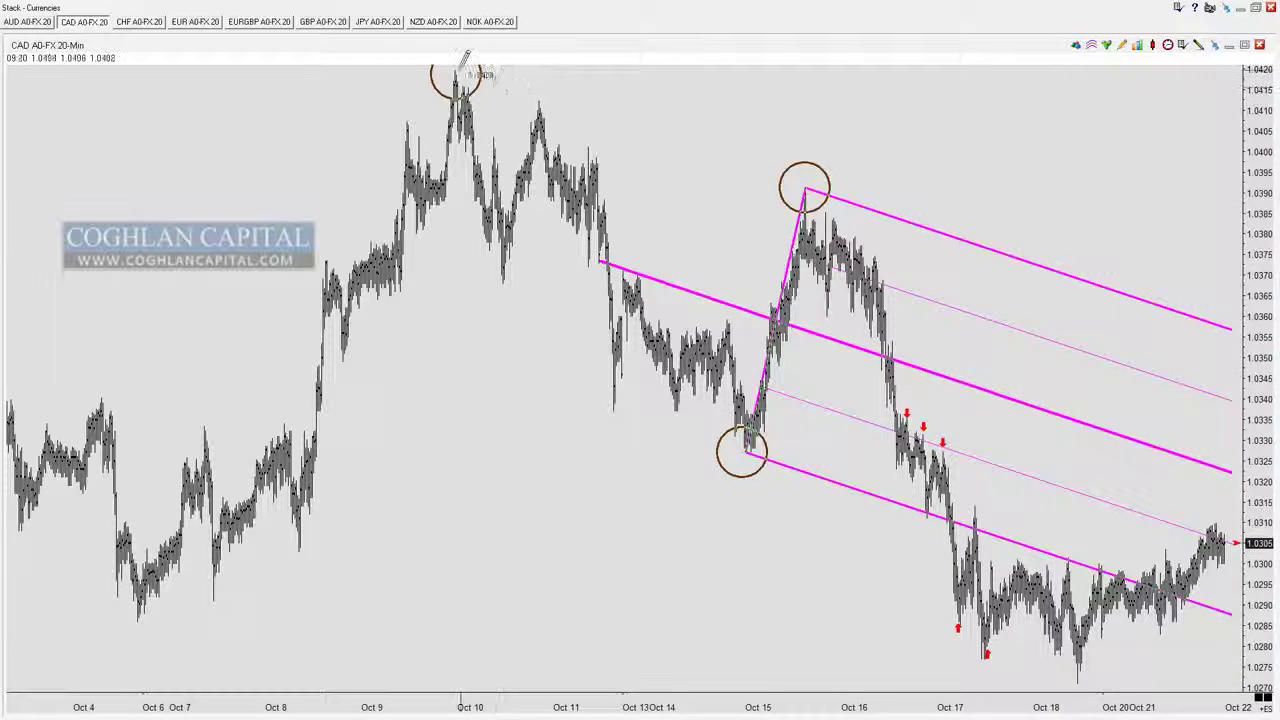
- Draw helper lines from the Oct 10 high down to 1.0373, across to the magenta median line's start, and from the high to the Oct 15 low
mouse_move(456, 78)
mouse_down()
mouse_move(467, 296)
mouse_move(454, 263)
mouse_up()
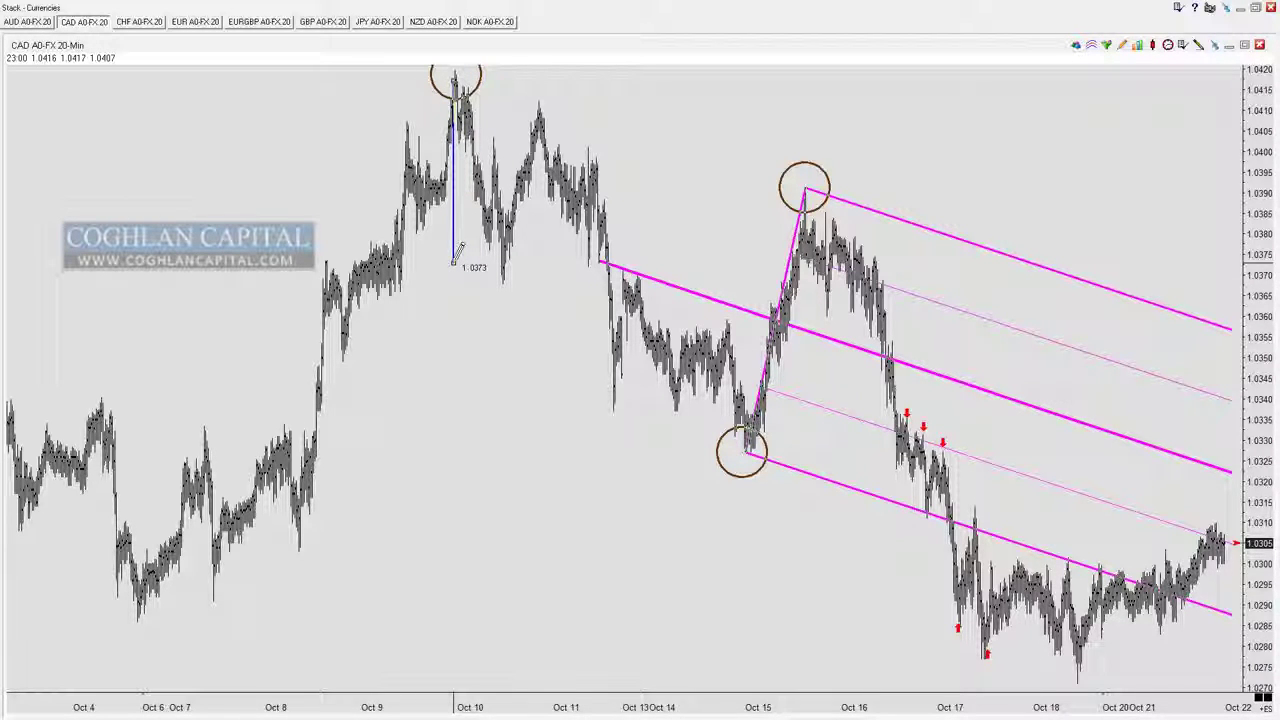
mouse_move(455, 262)
mouse_down()
mouse_move(640, 258)
mouse_move(617, 263)
mouse_up()
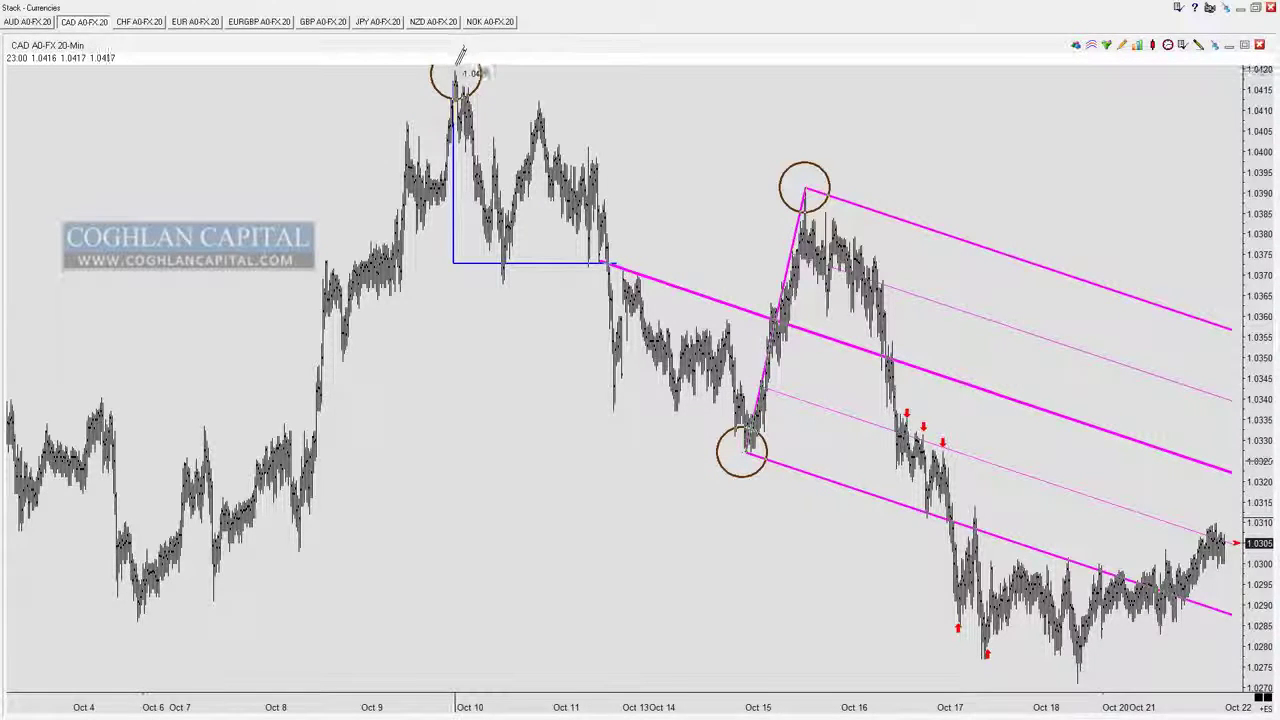
mouse_move(456, 72)
mouse_down()
mouse_move(598, 278)
mouse_move(746, 452)
mouse_up()
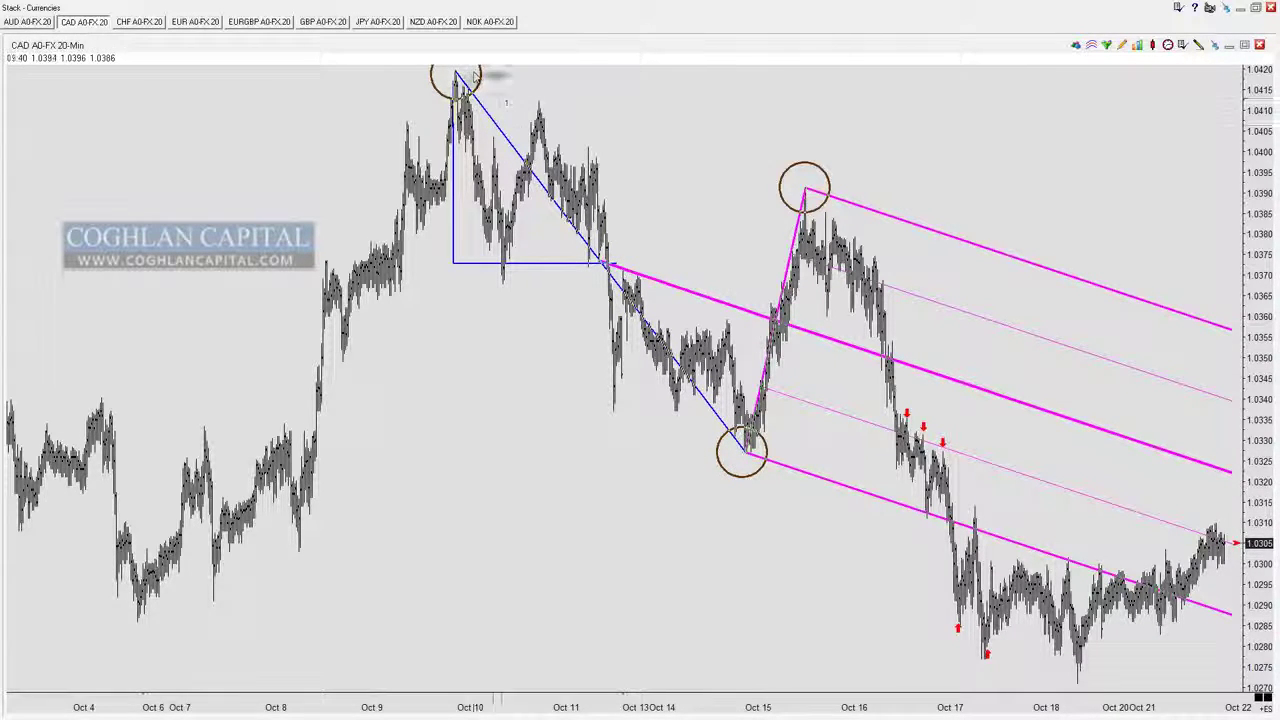
click(623, 249)
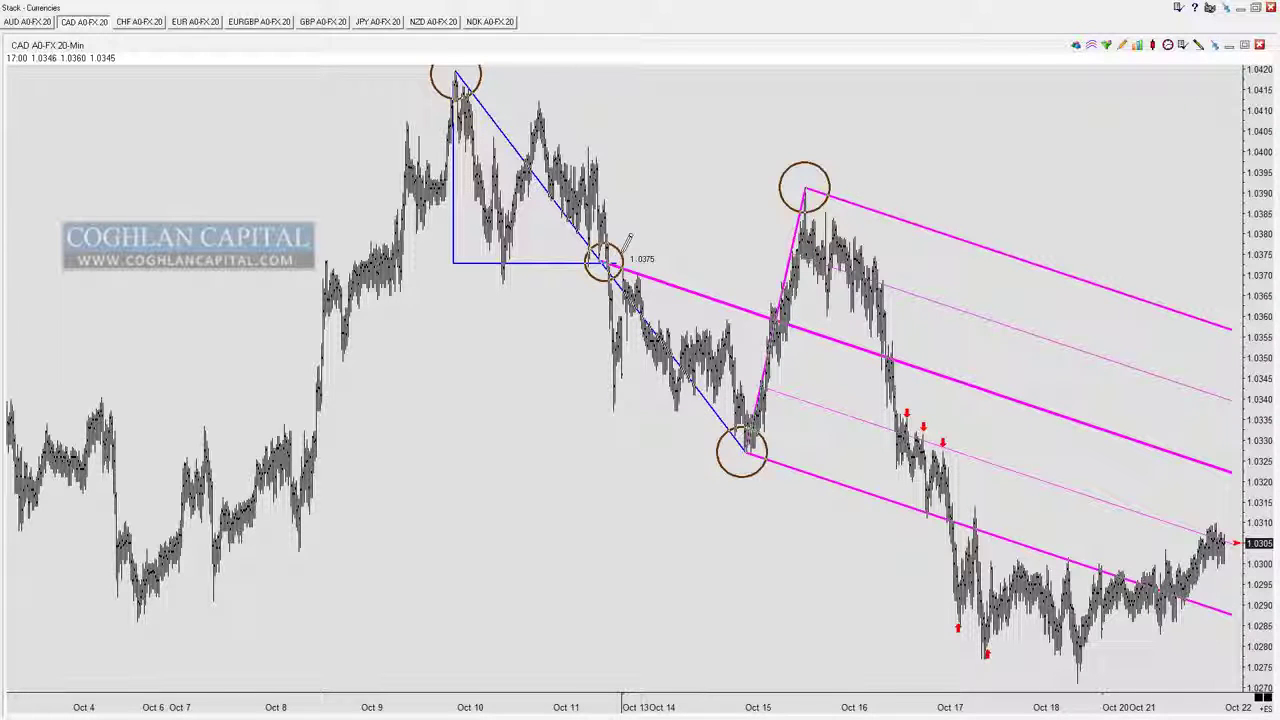
key(Delete)
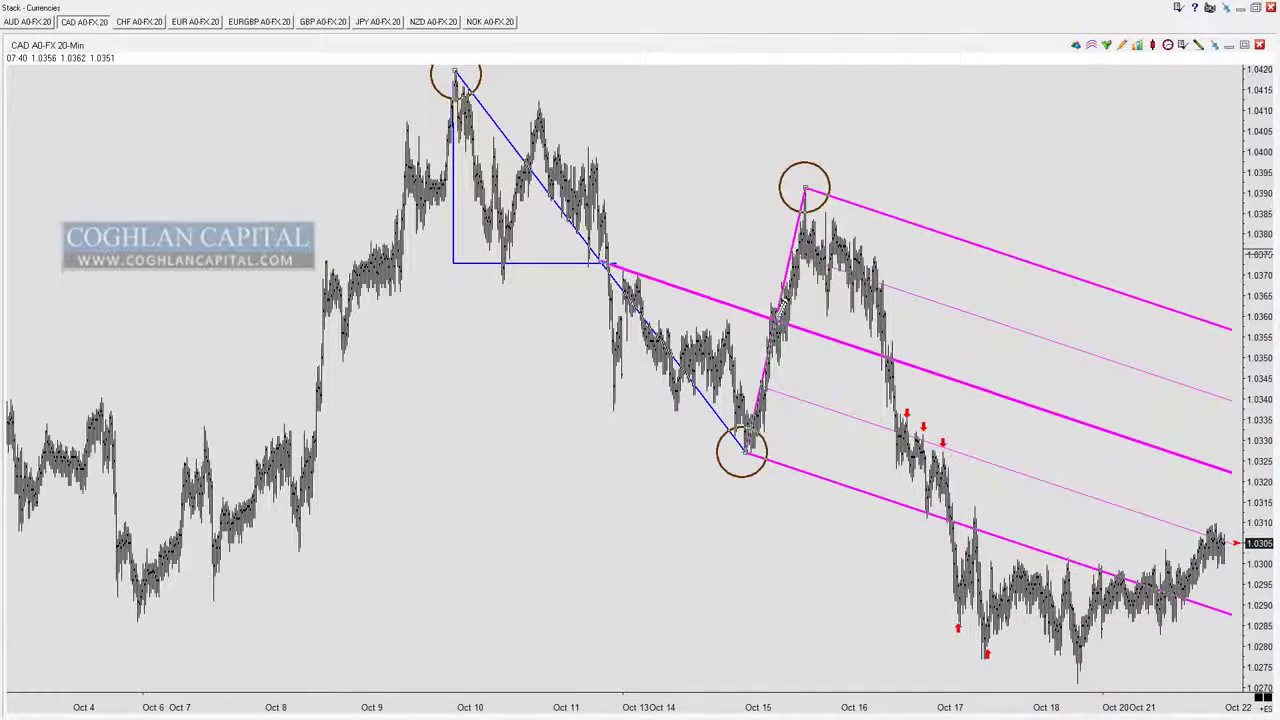
- Delete the vertical and horizontal helper lines, and compare the flatter blue, original and magenta variants of the median line set
key(ctrl+z)
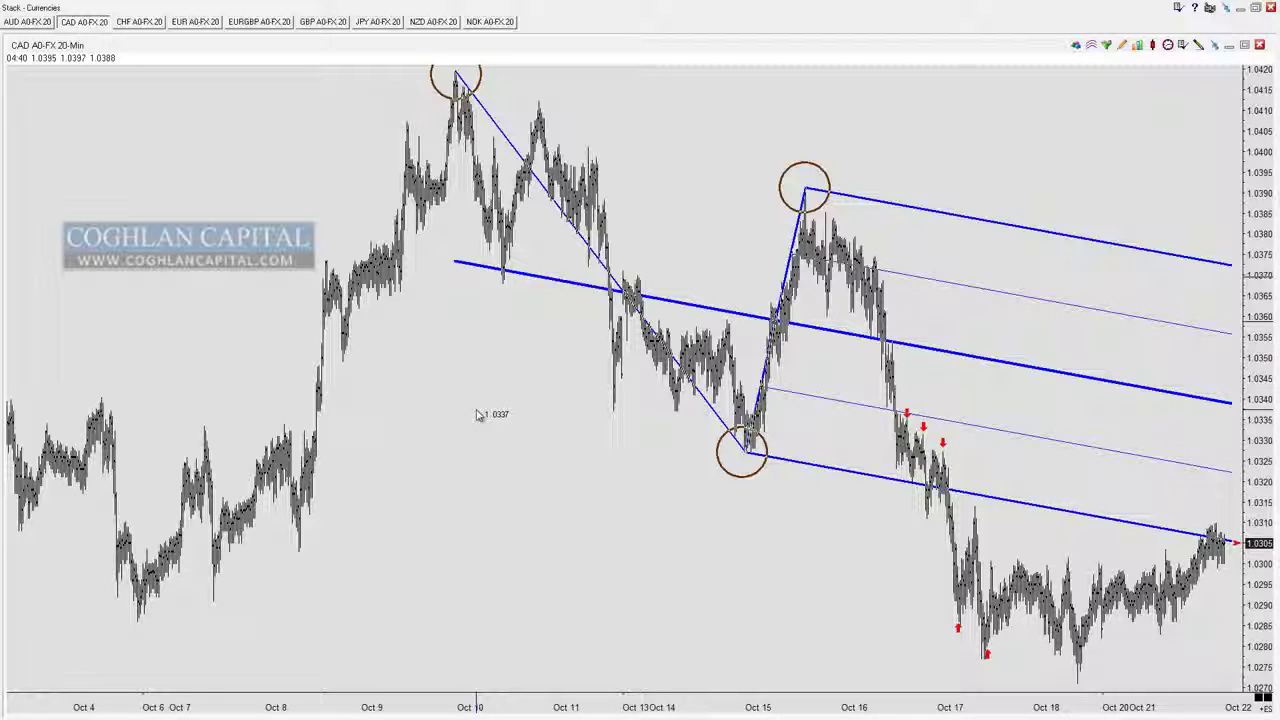
click(790, 322)
key(s)
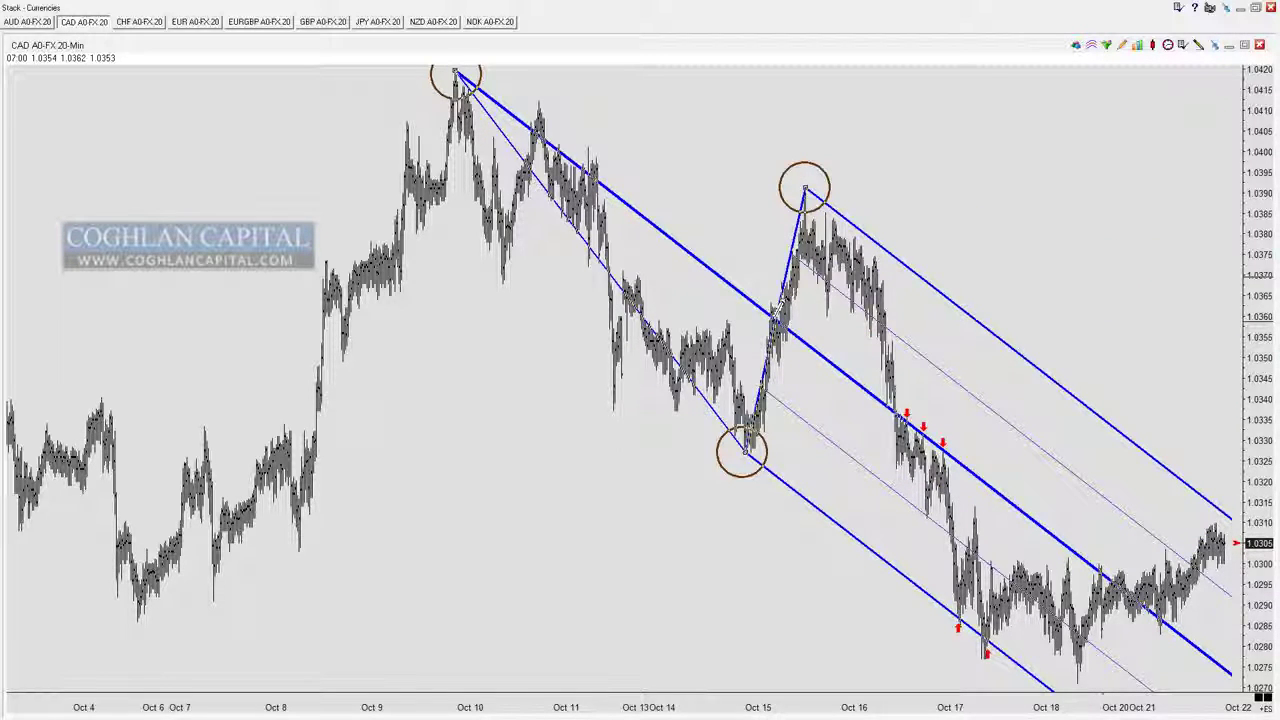
key(2)
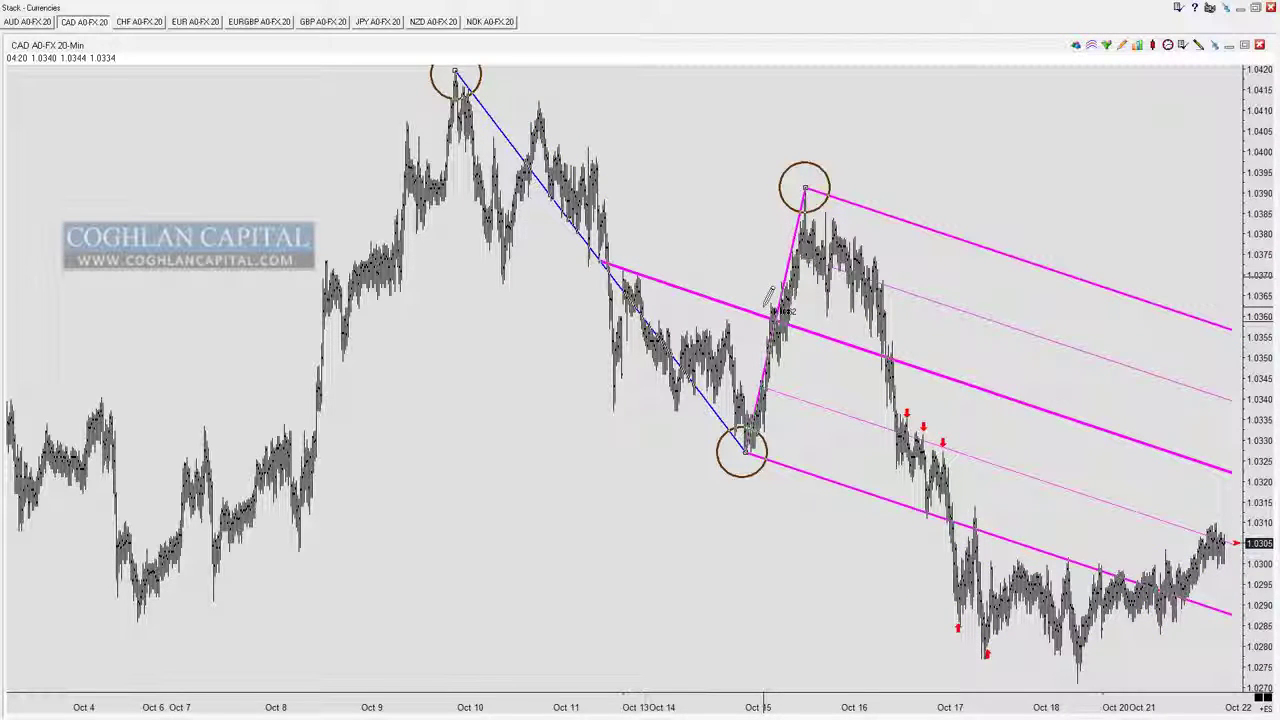
key(3)
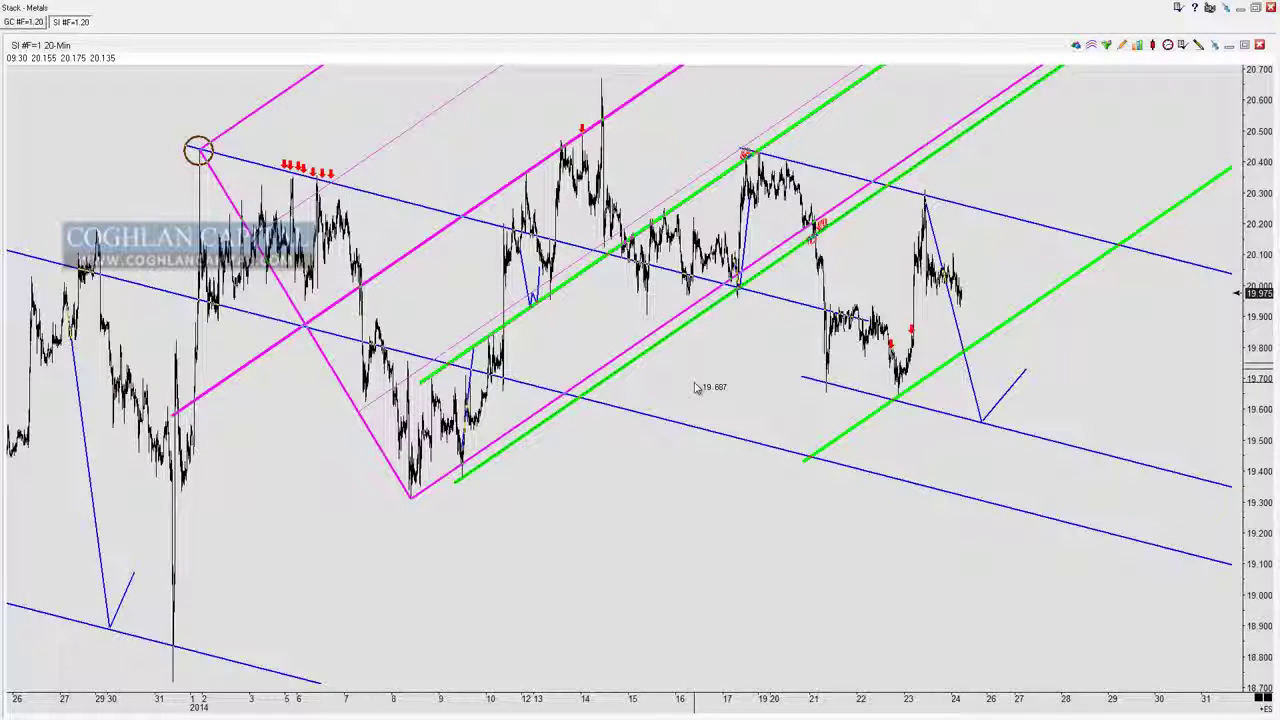
- On the SI #F=1 20-minute chart, circle the Jan 9 starting point of the blue upward projection line
scroll(600, 468, up, 5)
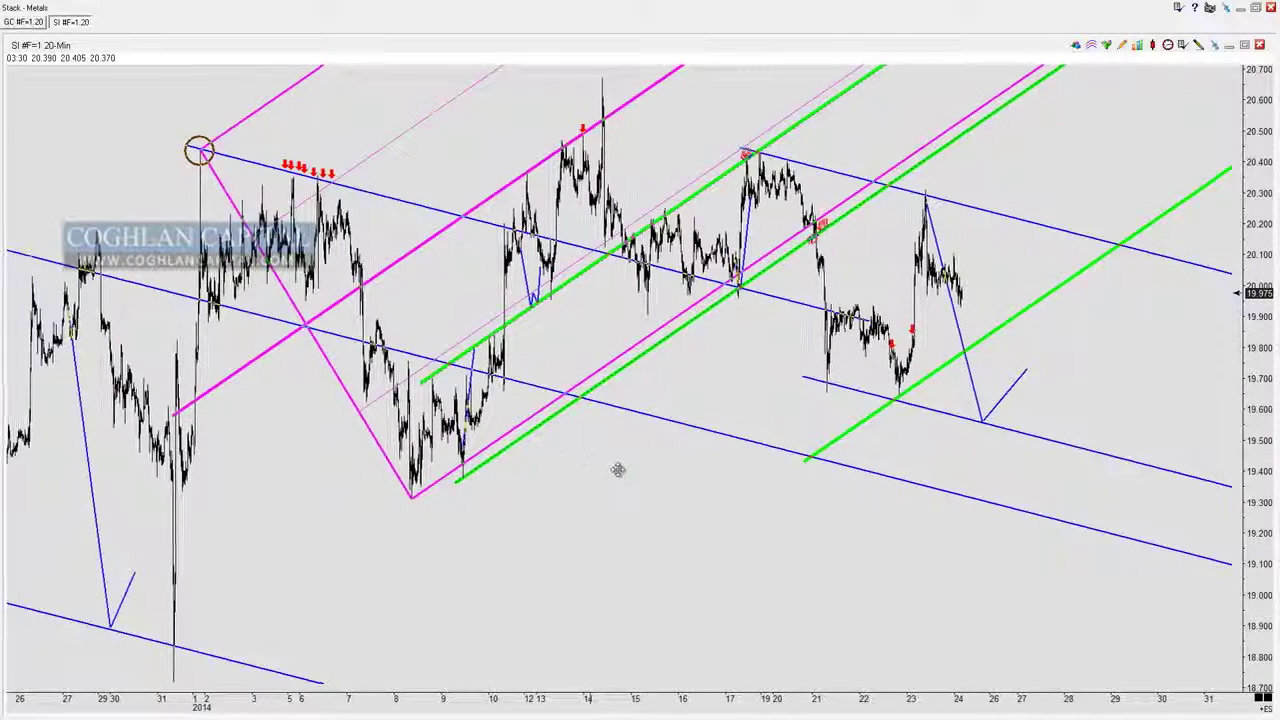
drag(602, 562, 906, 487)
drag(752, 512, 889, 491)
scroll(790, 480, left, 2)
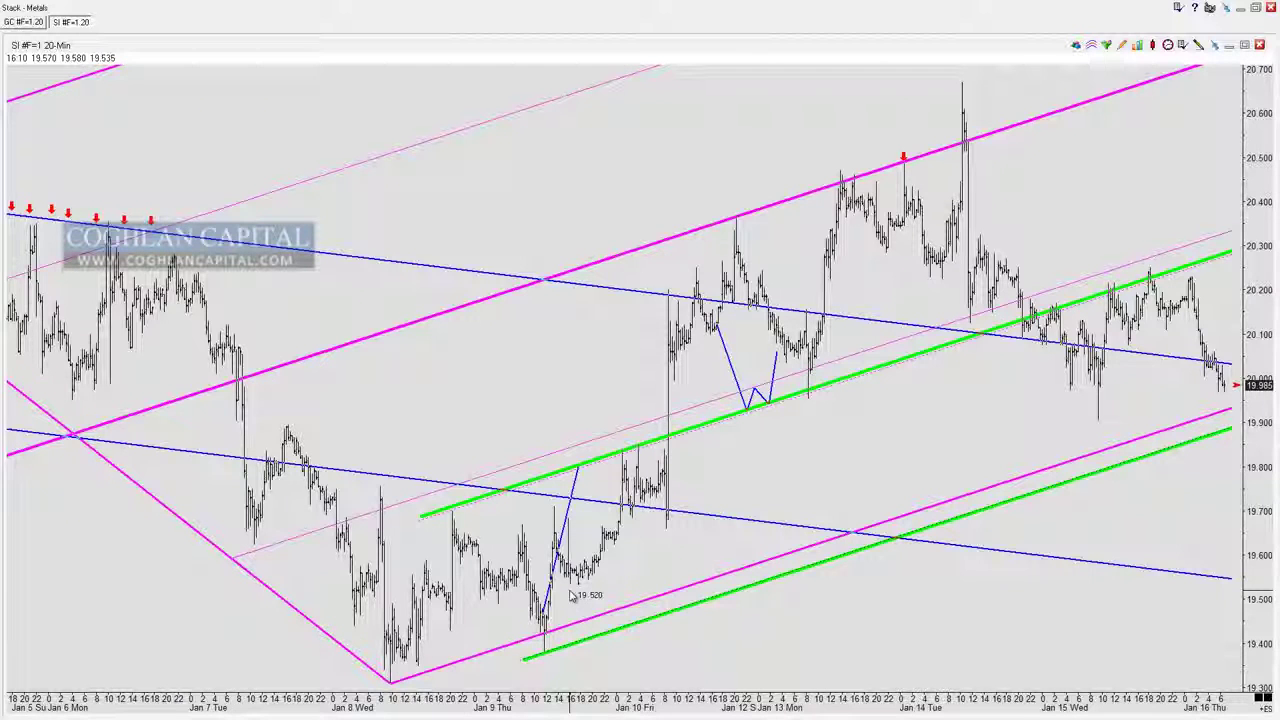
key(ctrl)
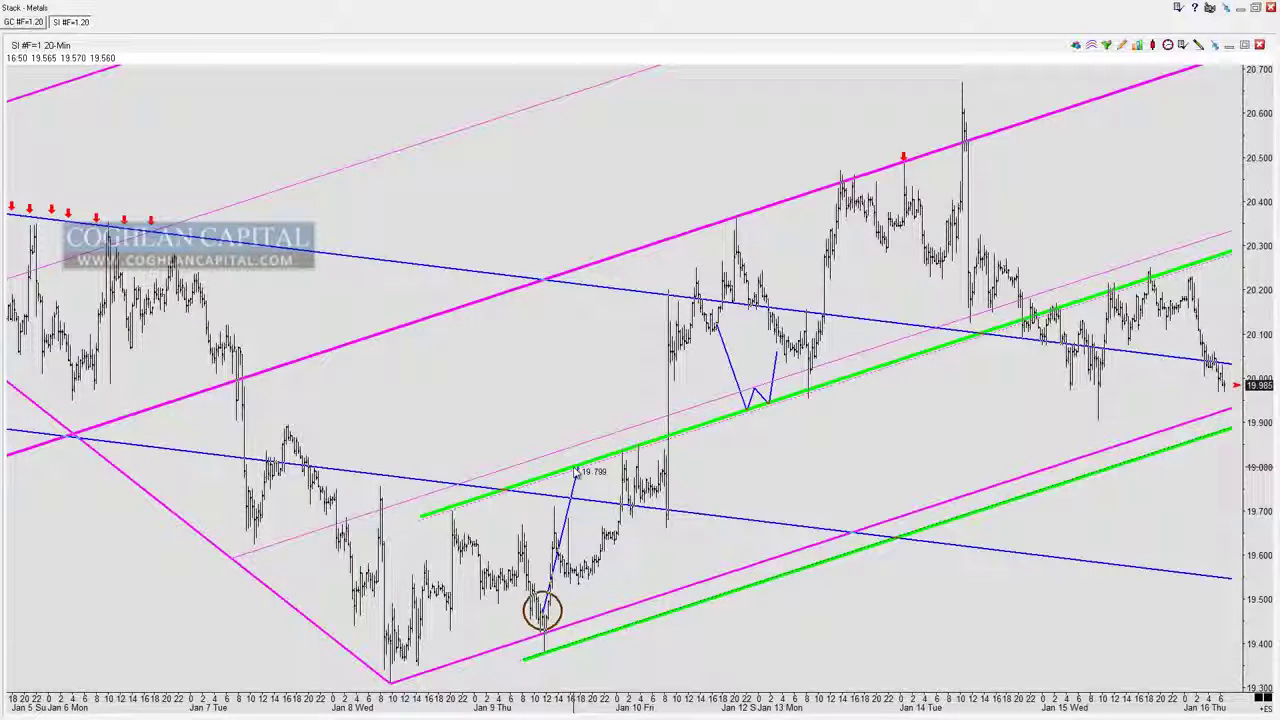
- Examine the magenta median line set's pivots from the Dec 31 low through the Jan 2 high to the Jan 8 low
scroll(517, 437, down, 3)
drag(797, 520, 560, 502)
mouse_move(854, 560)
mouse_down()
mouse_move(840, 586)
mouse_move(857, 518)
mouse_move(850, 538)
mouse_up()
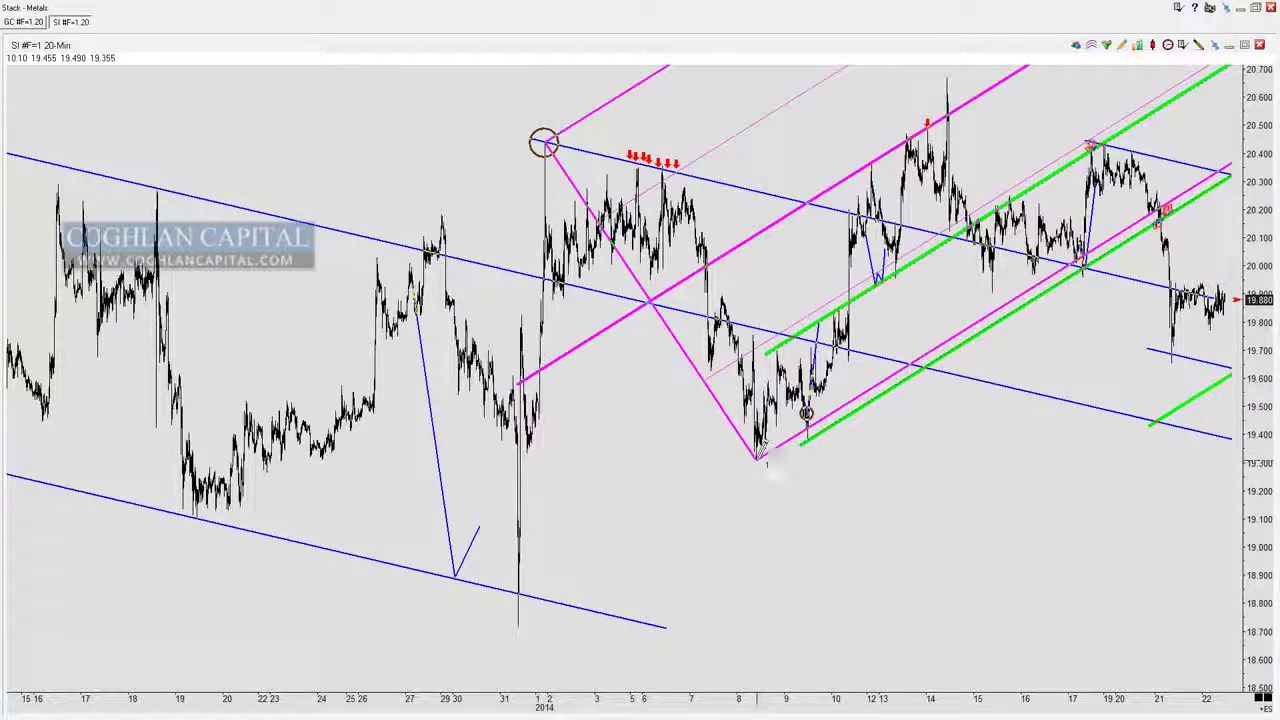
click(760, 448)
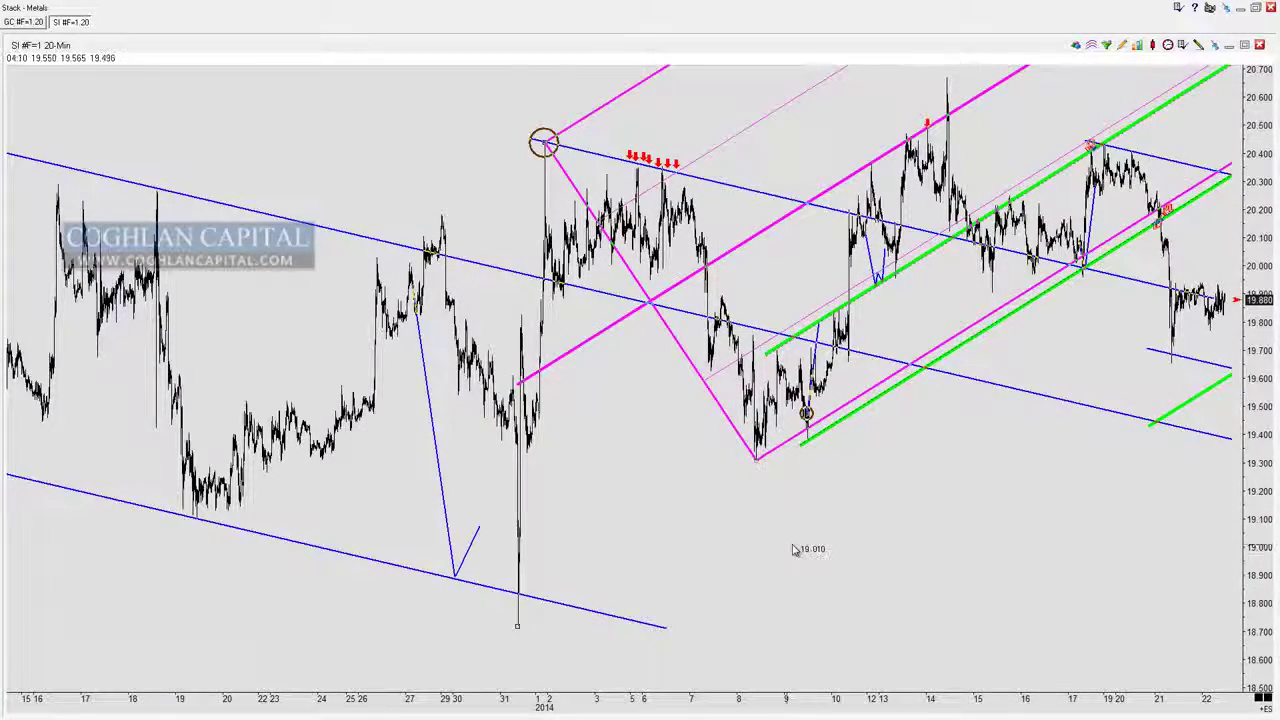
scroll(794, 549, up, 3)
drag(667, 592, 962, 584)
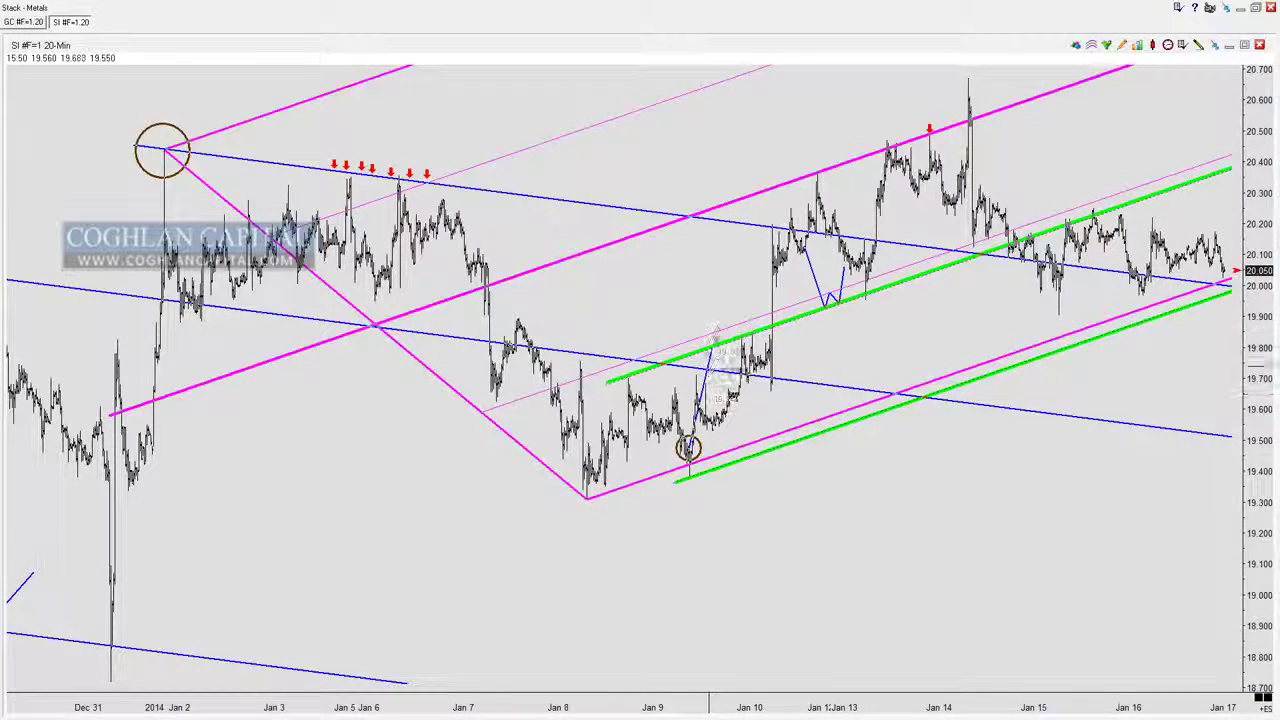
- Circle the first projection line's end and the earlier touch near the upper green line's start, and delete both small circles
click(710, 347)
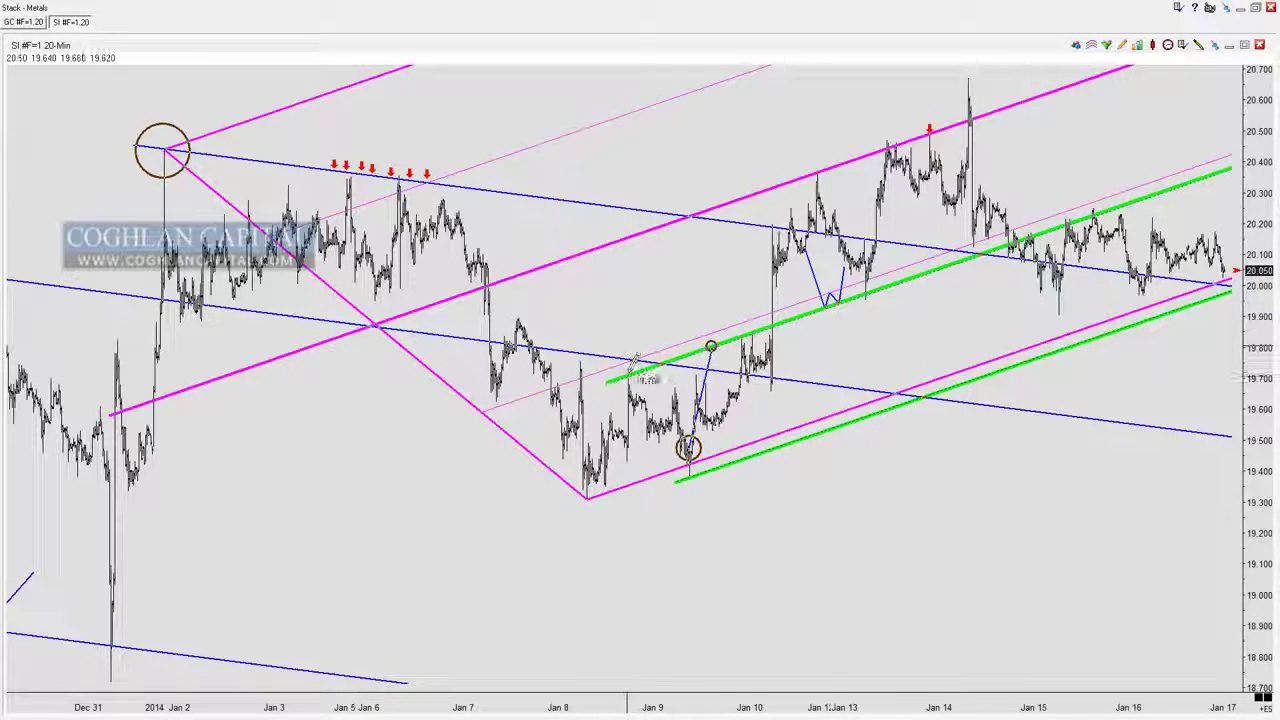
click(625, 376)
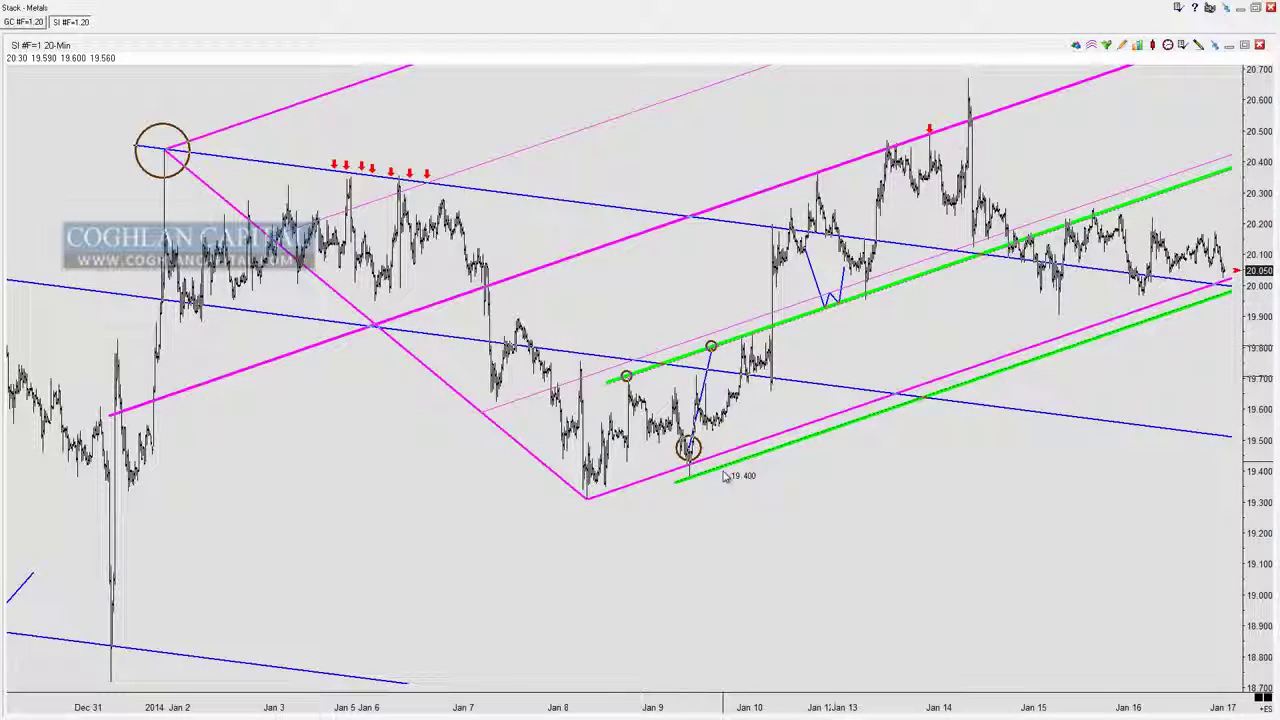
key(Delete)
drag(672, 304, 845, 289)
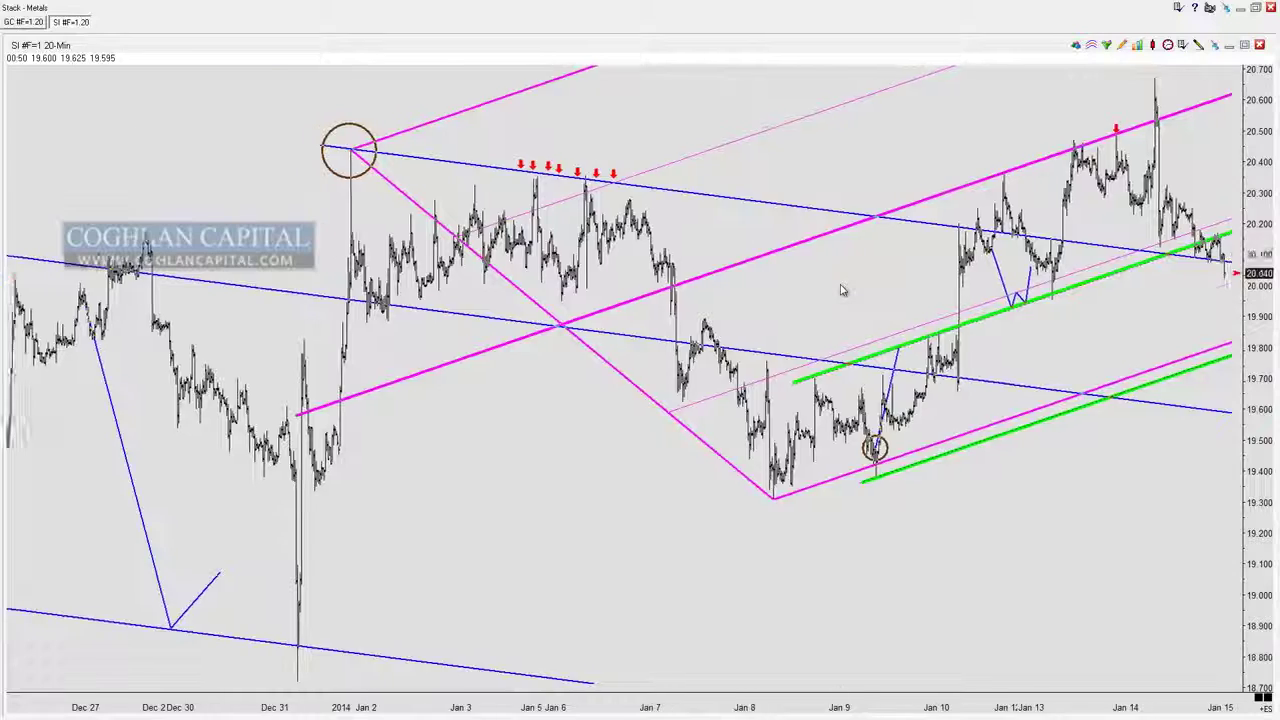
- Circle the two neighbouring Jan 10 highs that touch the upper green line
scroll(860, 286, up, 1)
drag(698, 420, 587, 486)
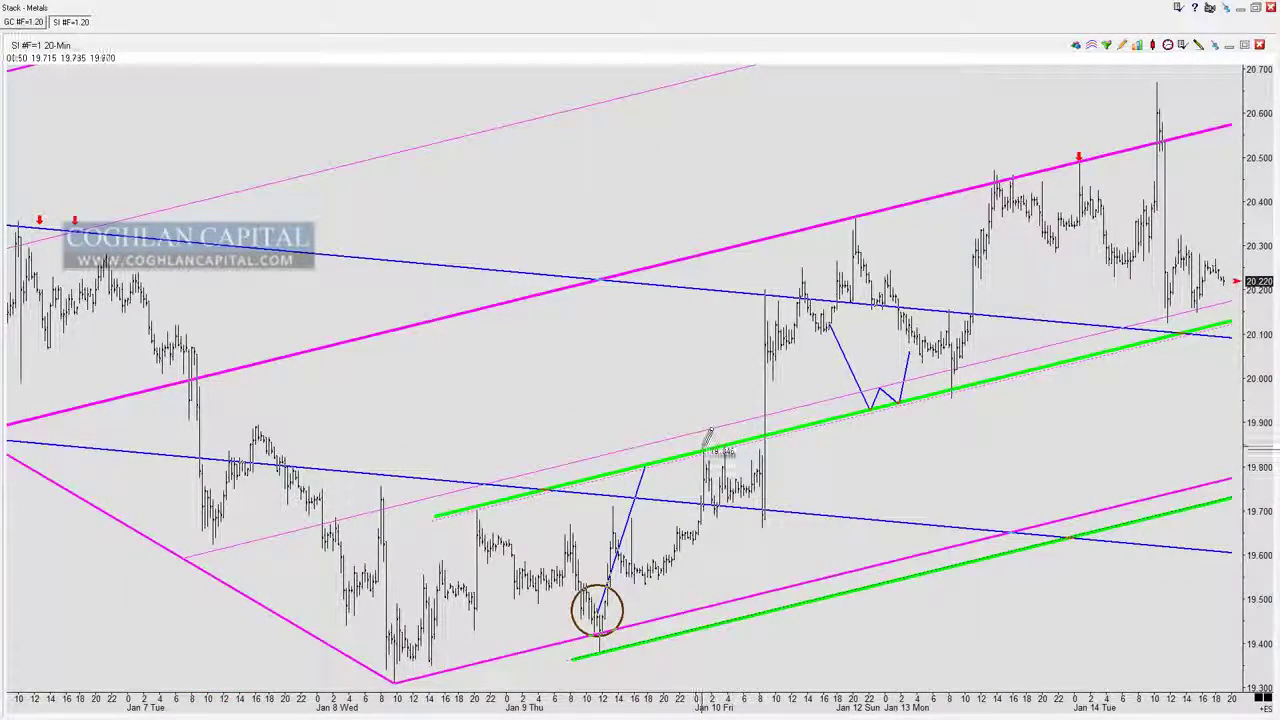
drag(702, 449, 708, 442)
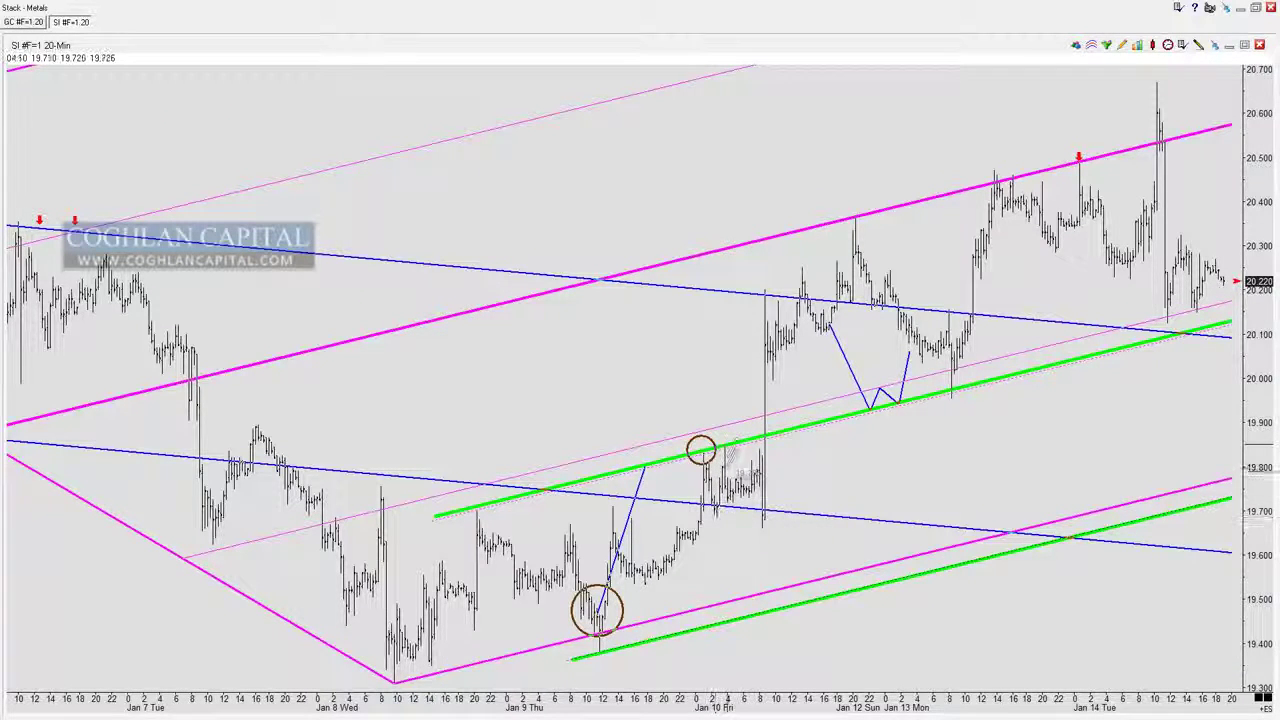
drag(728, 440, 733, 452)
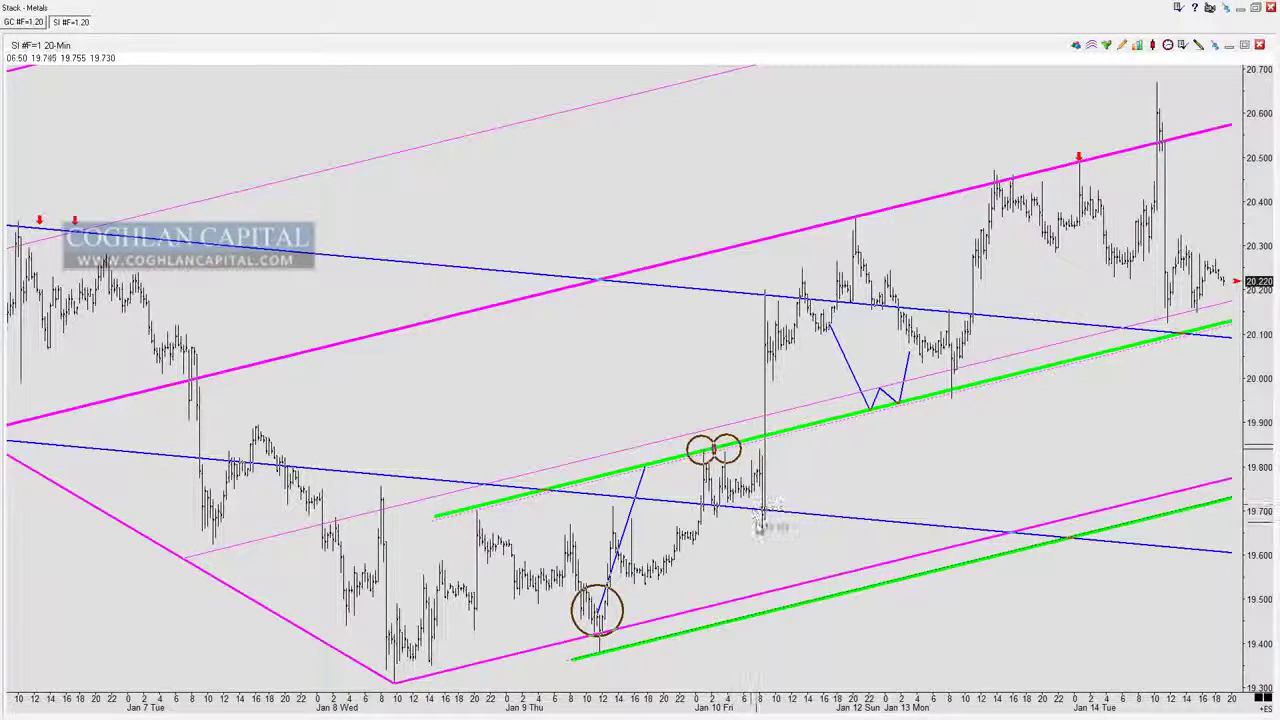
- Try circles around the base of the Jan 10 surge and a larger one around the two marked highs, and remove them
click(759, 520)
click(764, 504)
click(764, 480)
key(Delete)
key(Delete)
key(Delete)
key(Delete)
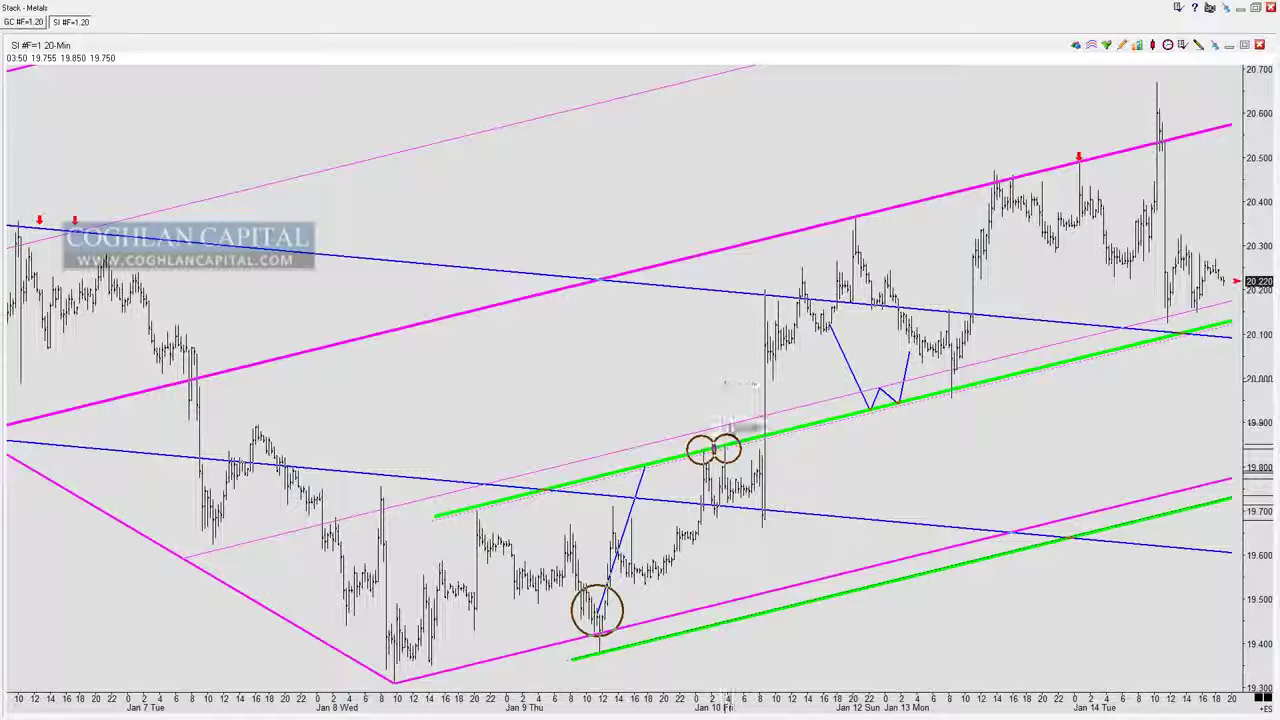
drag(715, 450, 758, 462)
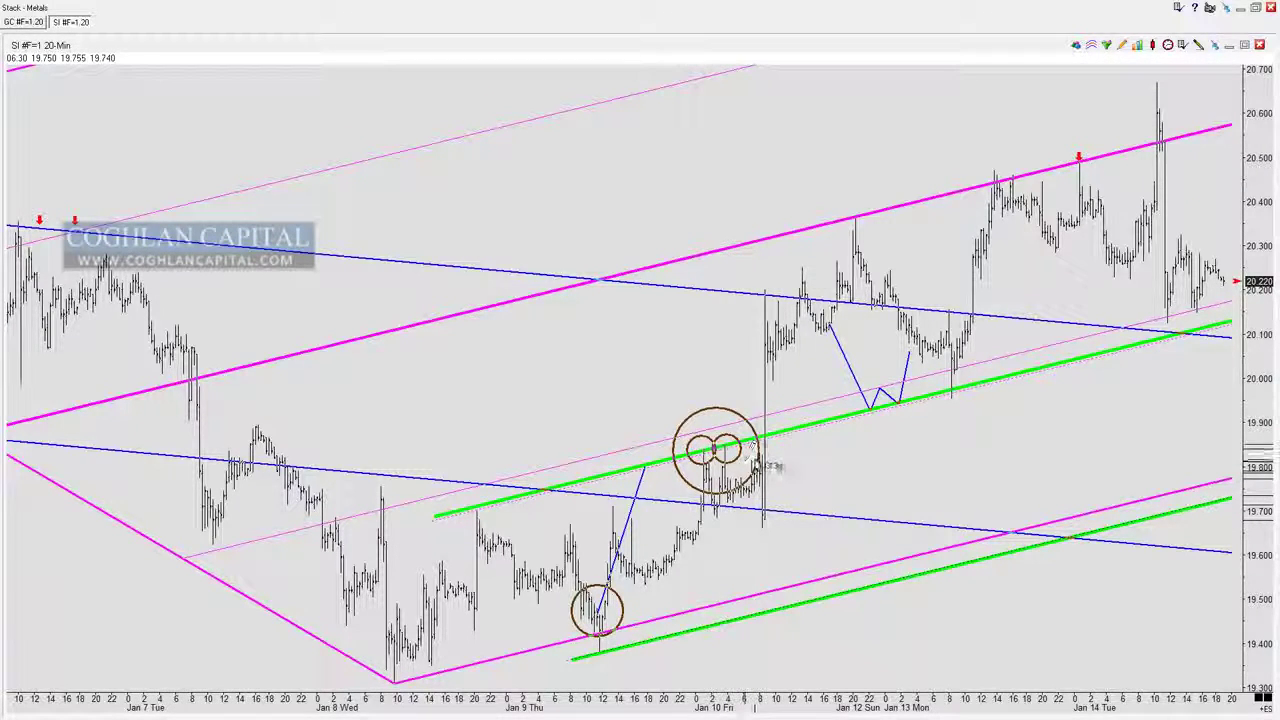
key(ctrl+z)
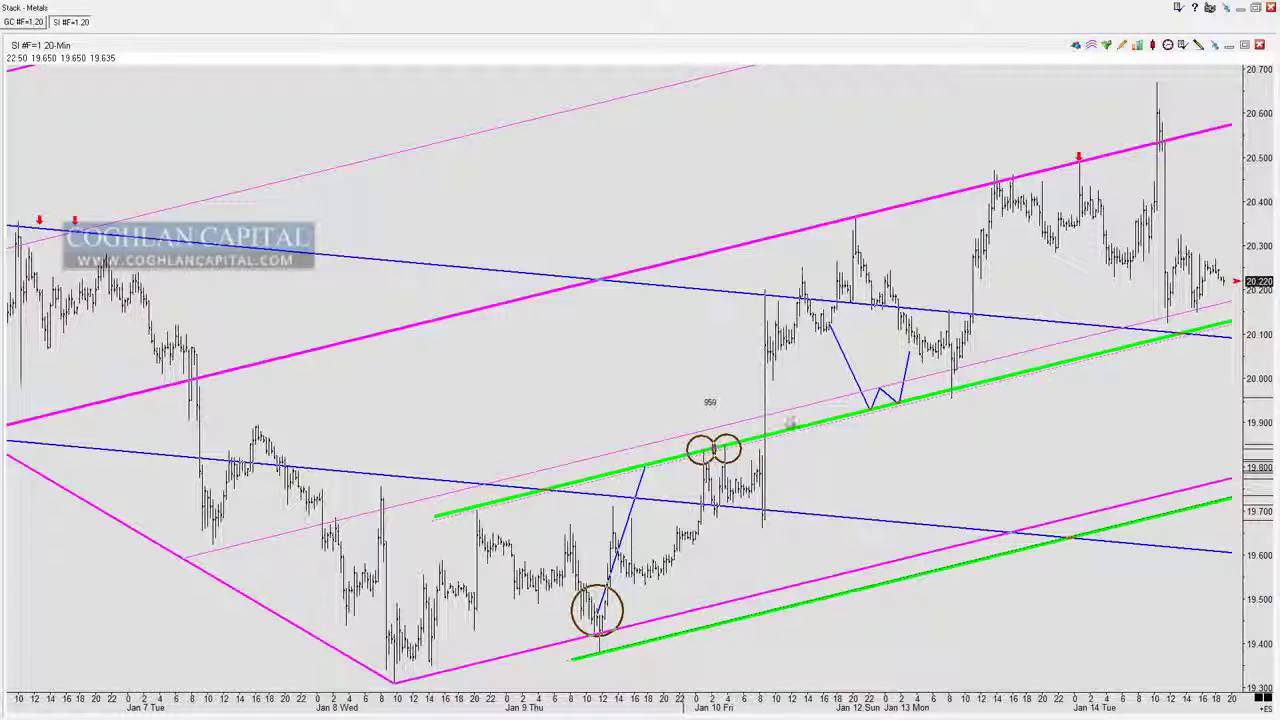
- Sketch a blue zigzag projection down to the lower magenta line and up to the upper magenta line, and undo it
mouse_move(802, 297)
mouse_down()
mouse_move(905, 558)
mouse_move(926, 497)
mouse_move(957, 545)
mouse_move(1081, 142)
mouse_up()
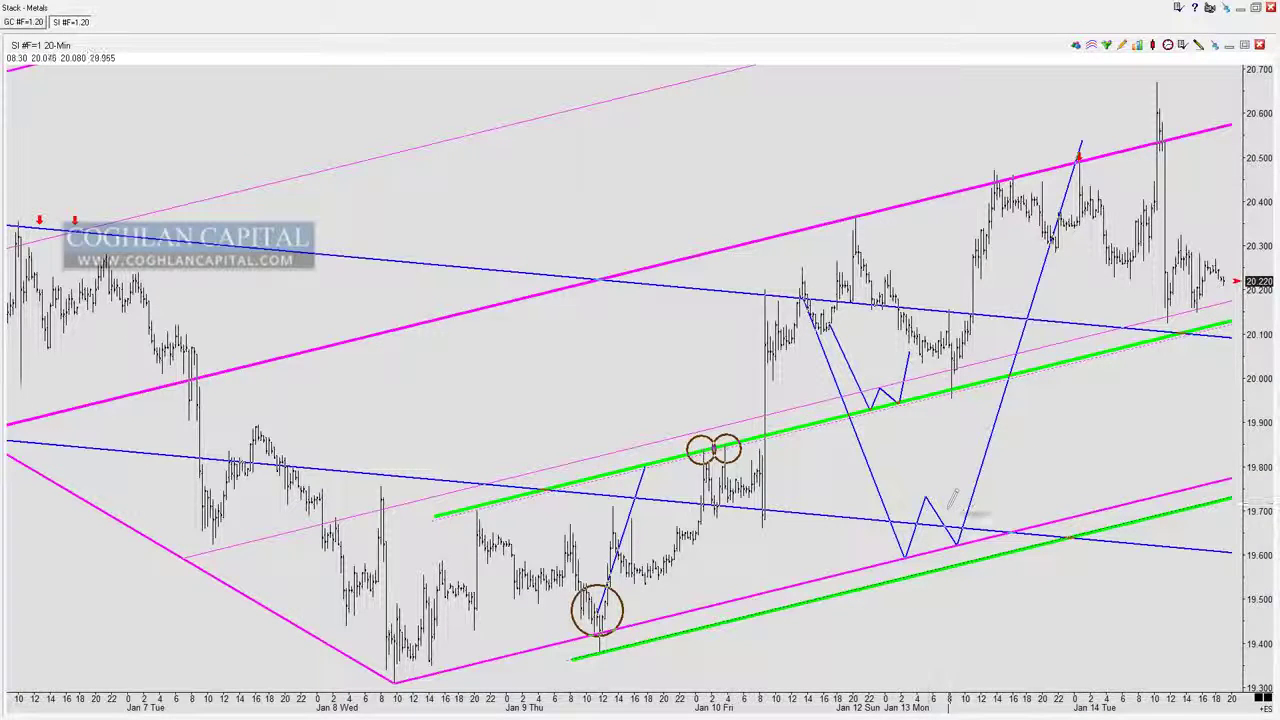
drag(927, 551, 991, 547)
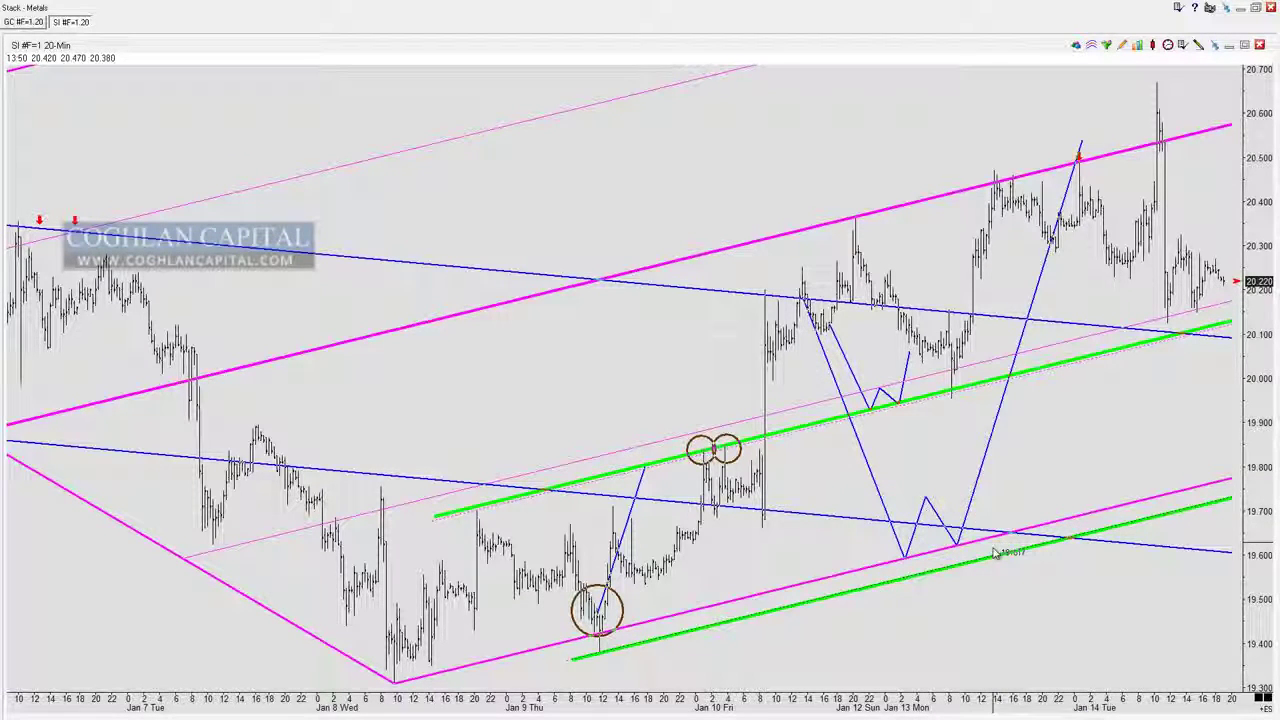
key(ctrl+z)
key(ctrl+z)
key(ctrl+z)
key(ctrl+z)
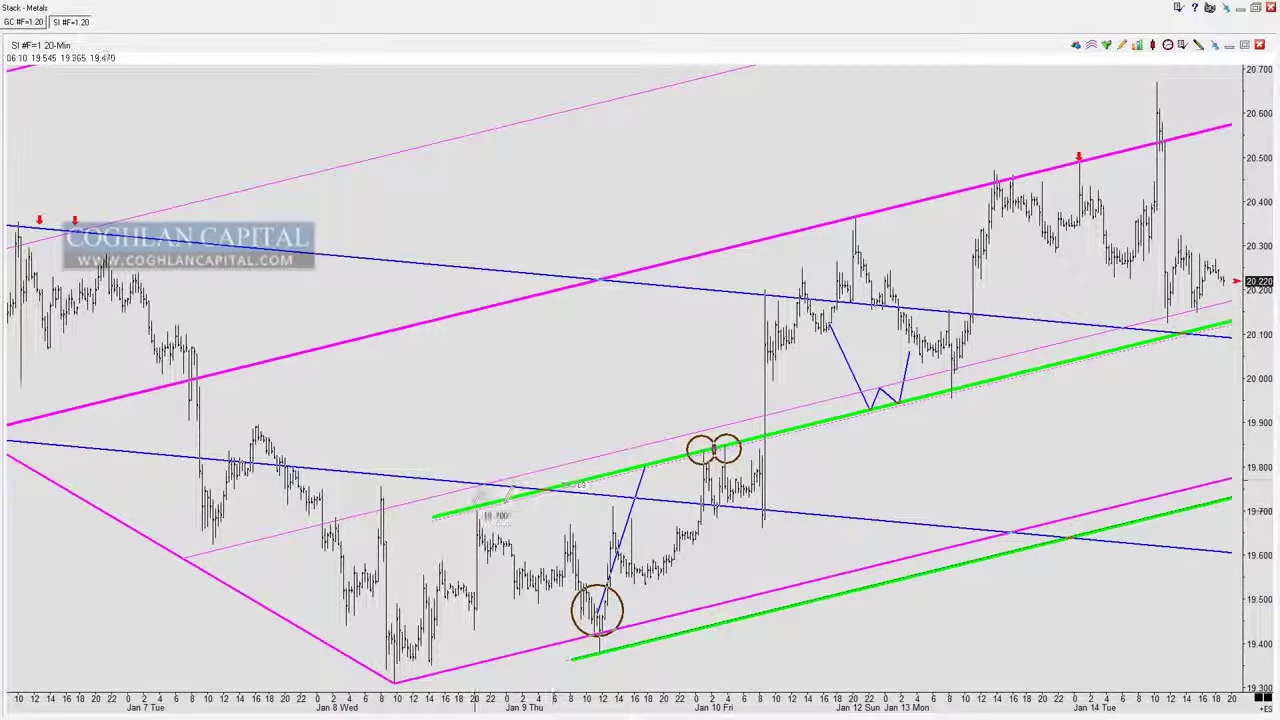
- Try a row of circles along the upper green line and one around its first high, and undo them all
drag(470, 509, 506, 509)
click(603, 480)
click(663, 460)
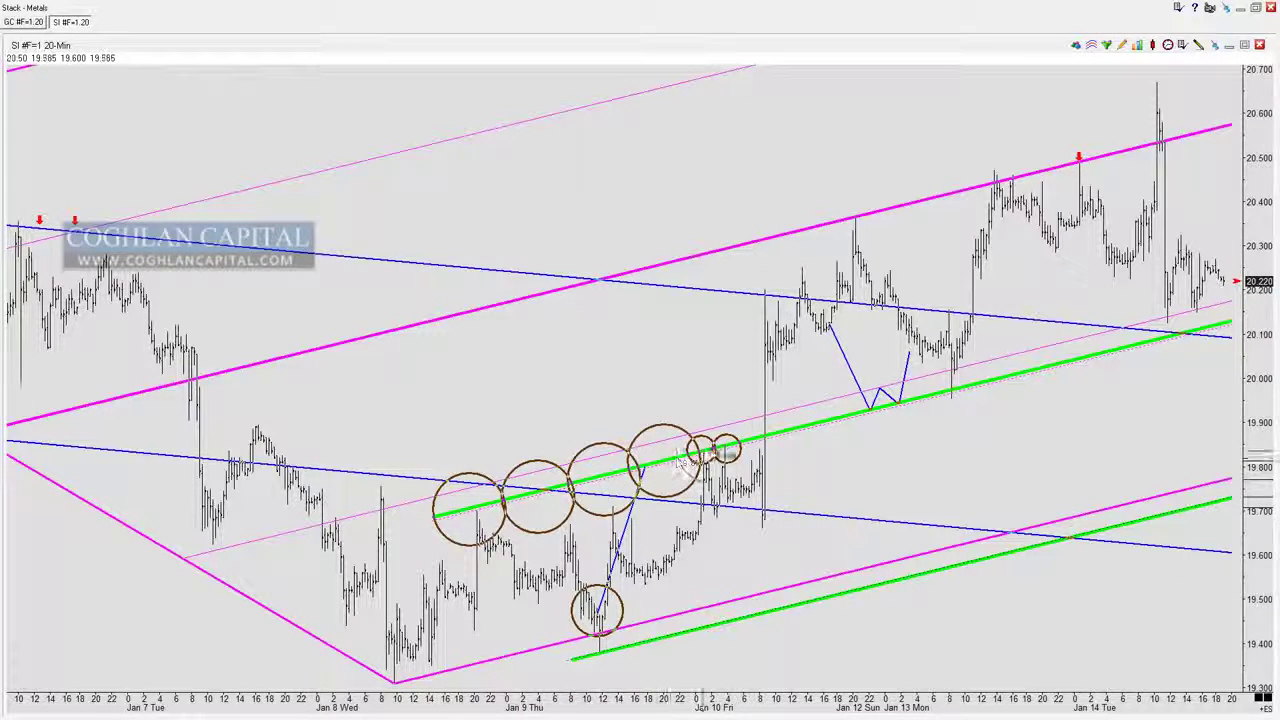
click(712, 447)
click(775, 434)
click(844, 416)
key(ctrl+z)
key(ctrl+z)
key(ctrl+z)
key(ctrl+z)
key(ctrl+z)
key(ctrl+z)
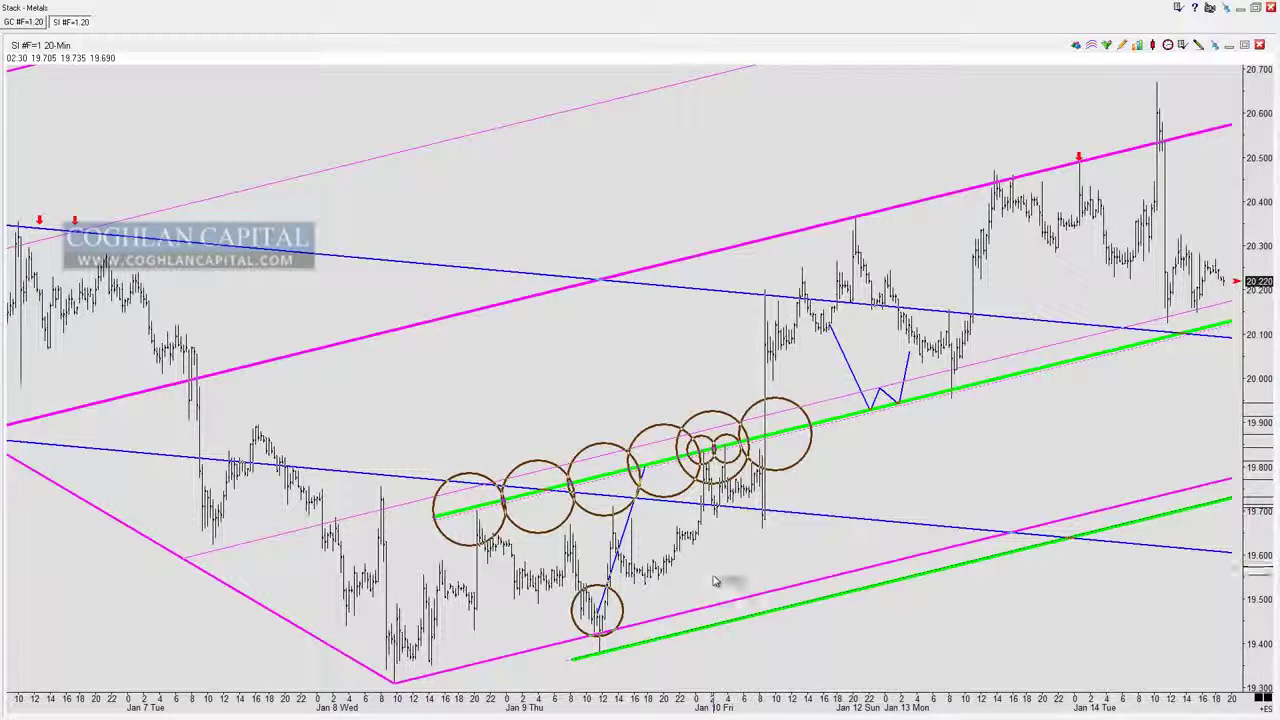
key(ctrl+z)
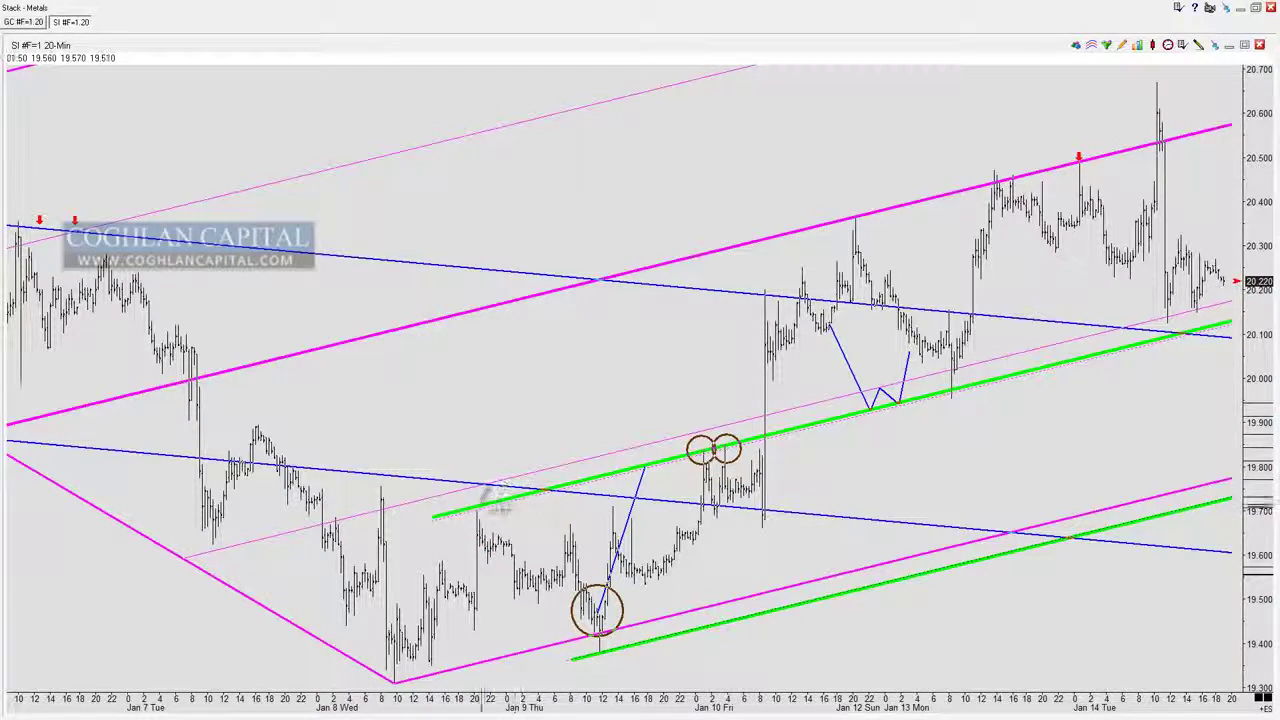
click(477, 510)
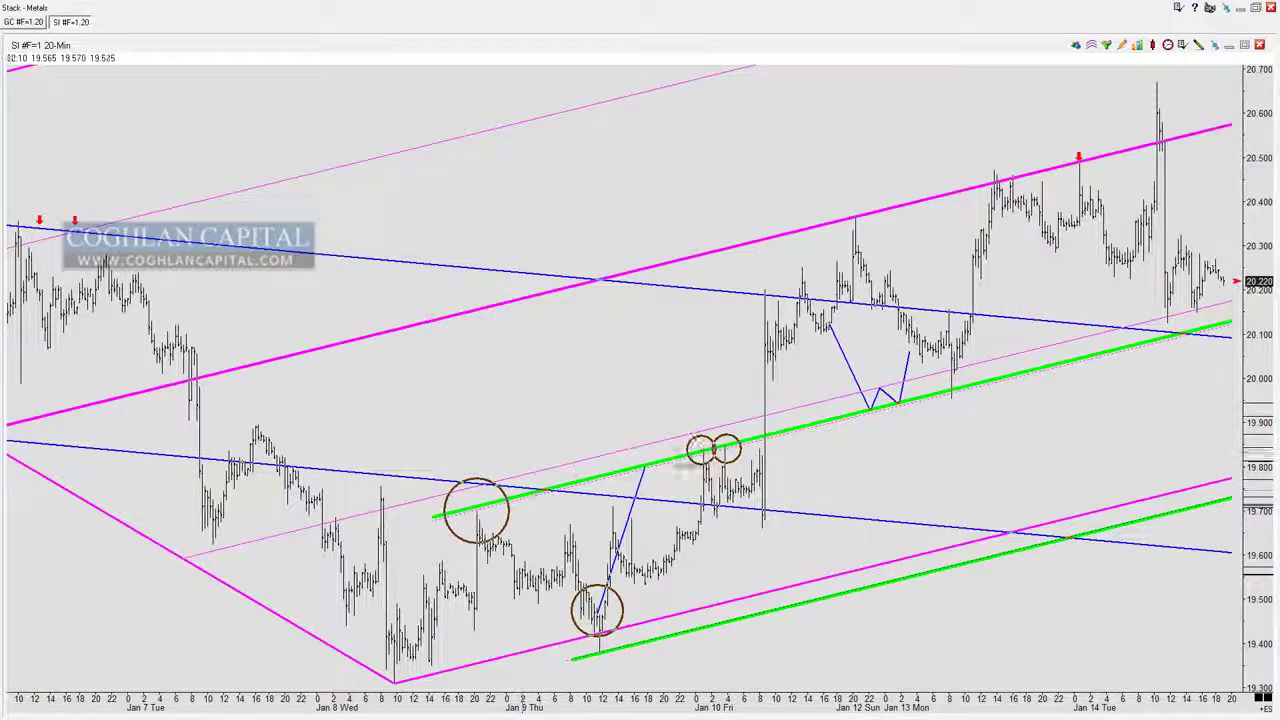
key(ctrl+z)
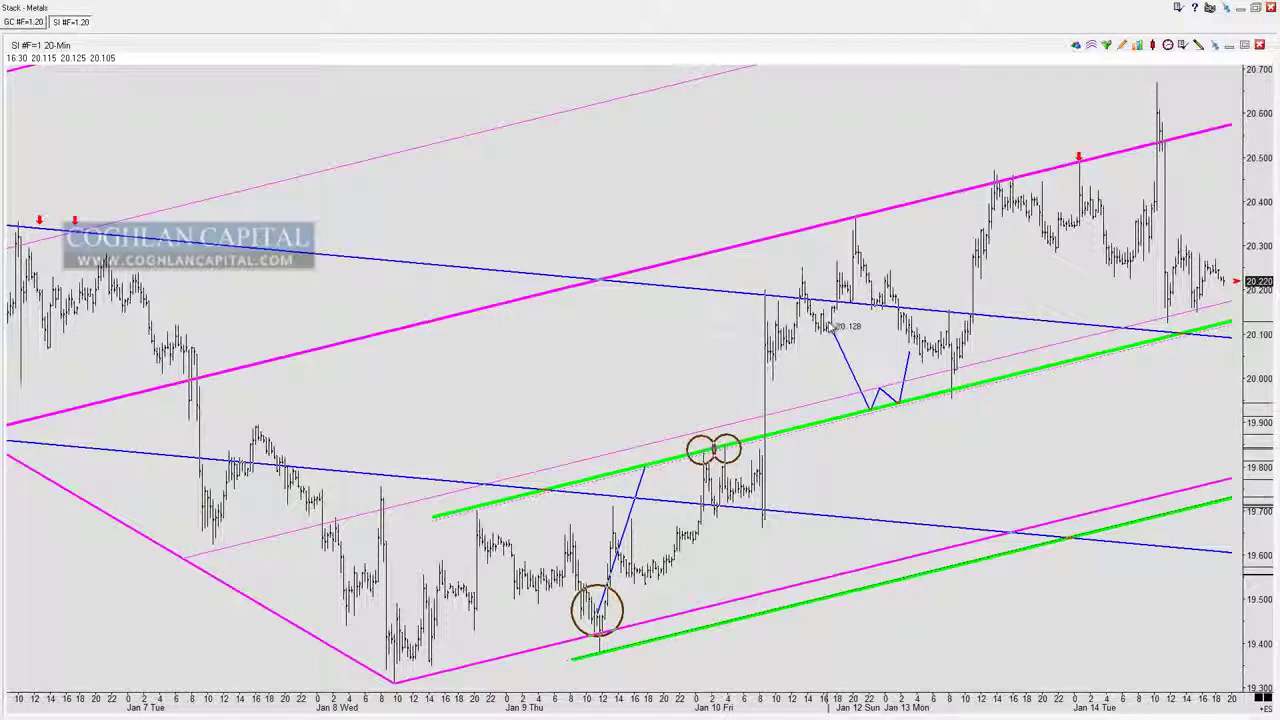
- Circle the start of the downward blue projection line, and clear the trial circles along the upper green line
mouse_move(829, 326)
mouse_down()
mouse_move(876, 280)
mouse_move(850, 304)
mouse_up()
drag(848, 415, 895, 412)
click(905, 407)
click(938, 399)
click(983, 386)
key(Delete)
key(Delete)
key(Delete)
key(Delete)
key(Delete)
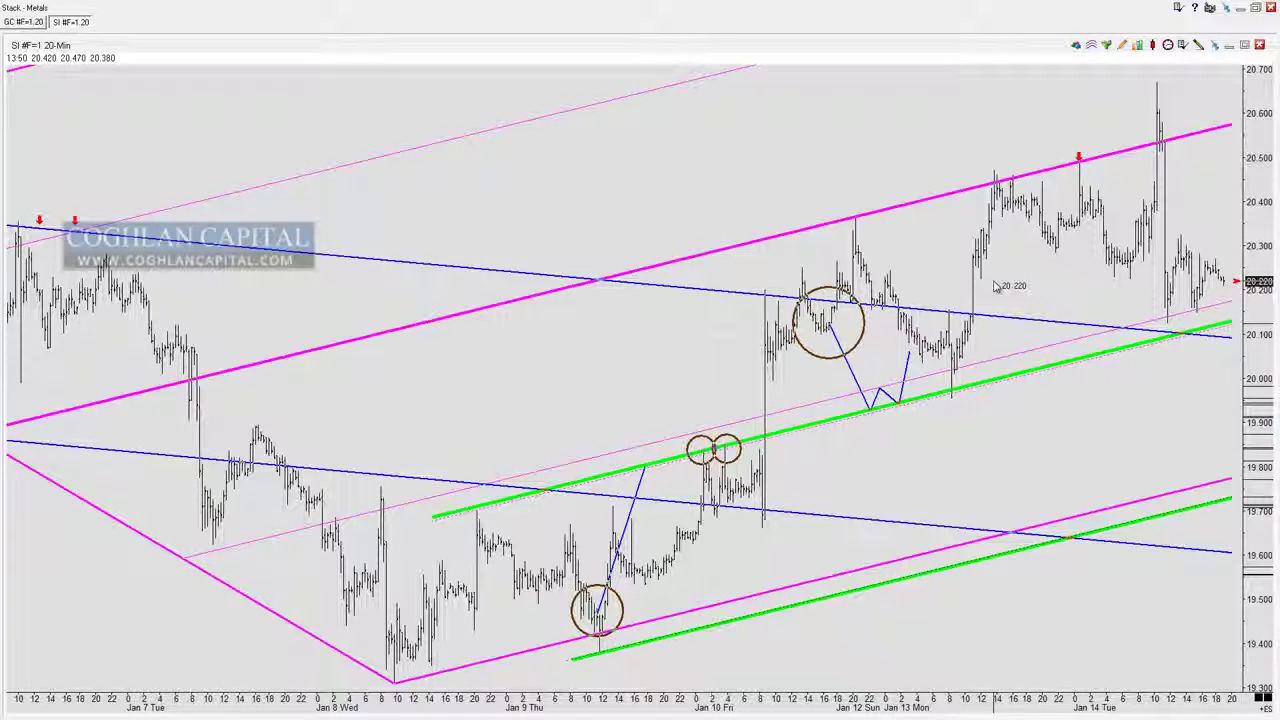
- Draw an orange horizontal line from the Jan 12 high at the thick magenta line, and circle that high
key(l)
mouse_move(645, 178)
mouse_down()
mouse_move(735, 178)
mouse_move(922, 228)
mouse_move(866, 216)
mouse_up()
key(c)
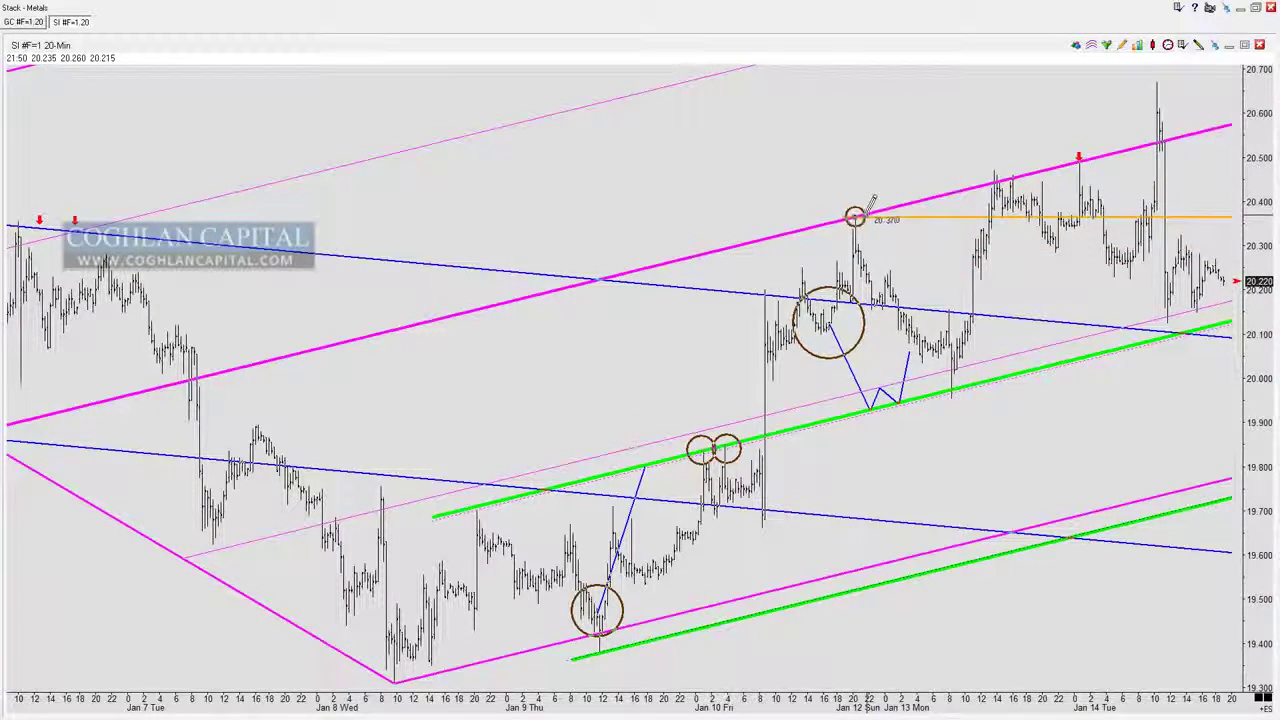
- Clear the trial circles around the Jan 13 rise above the orange line, and circle the orange line's starting high again
drag(991, 214, 999, 183)
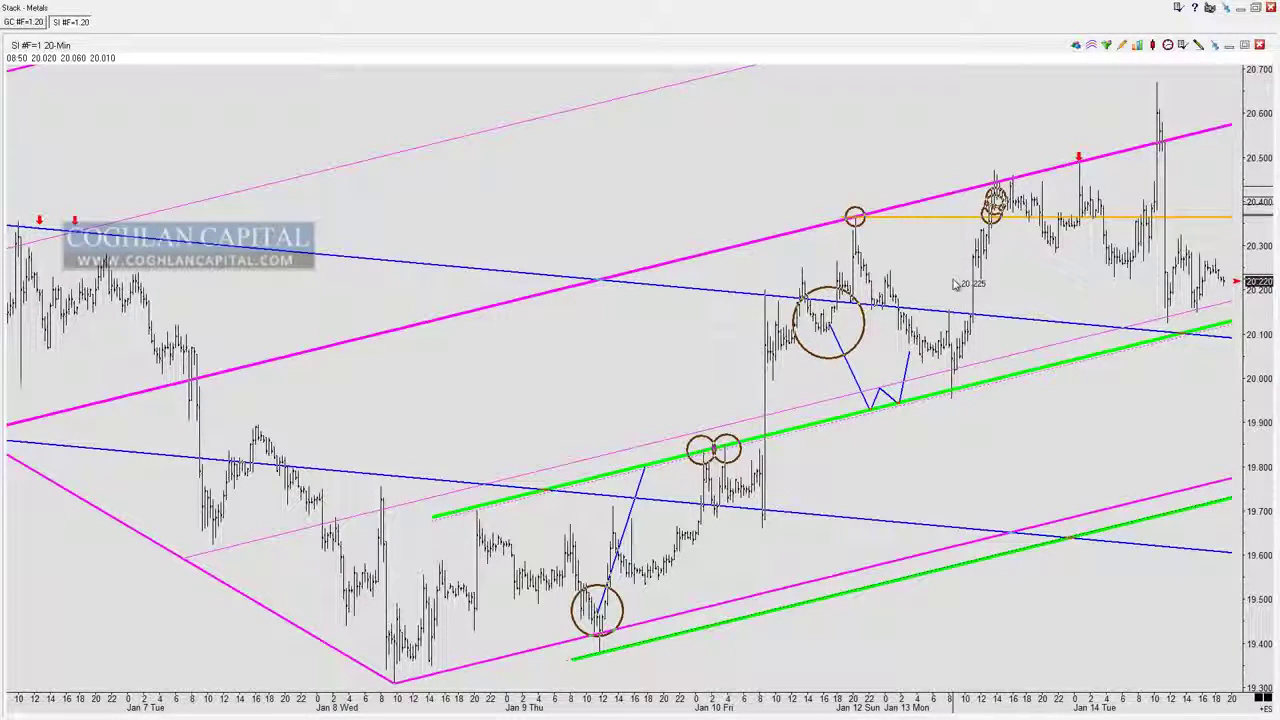
key(Delete)
key(Delete)
key(Delete)
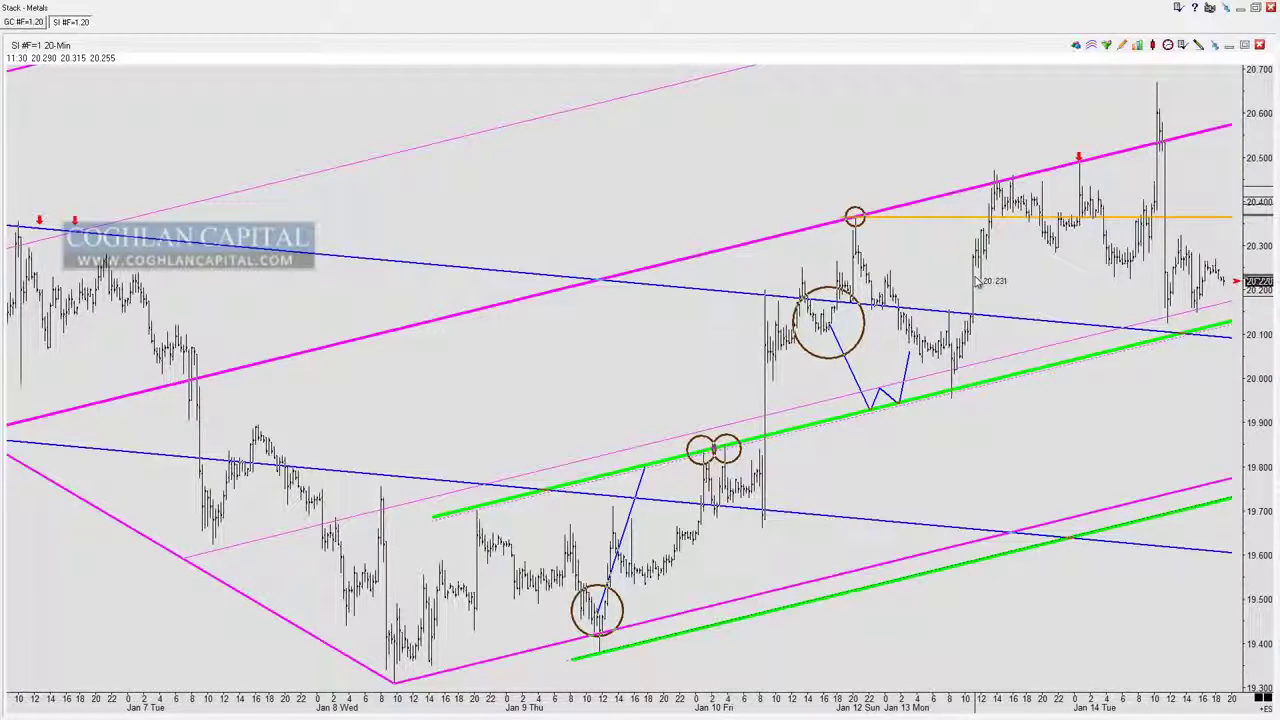
key(Delete)
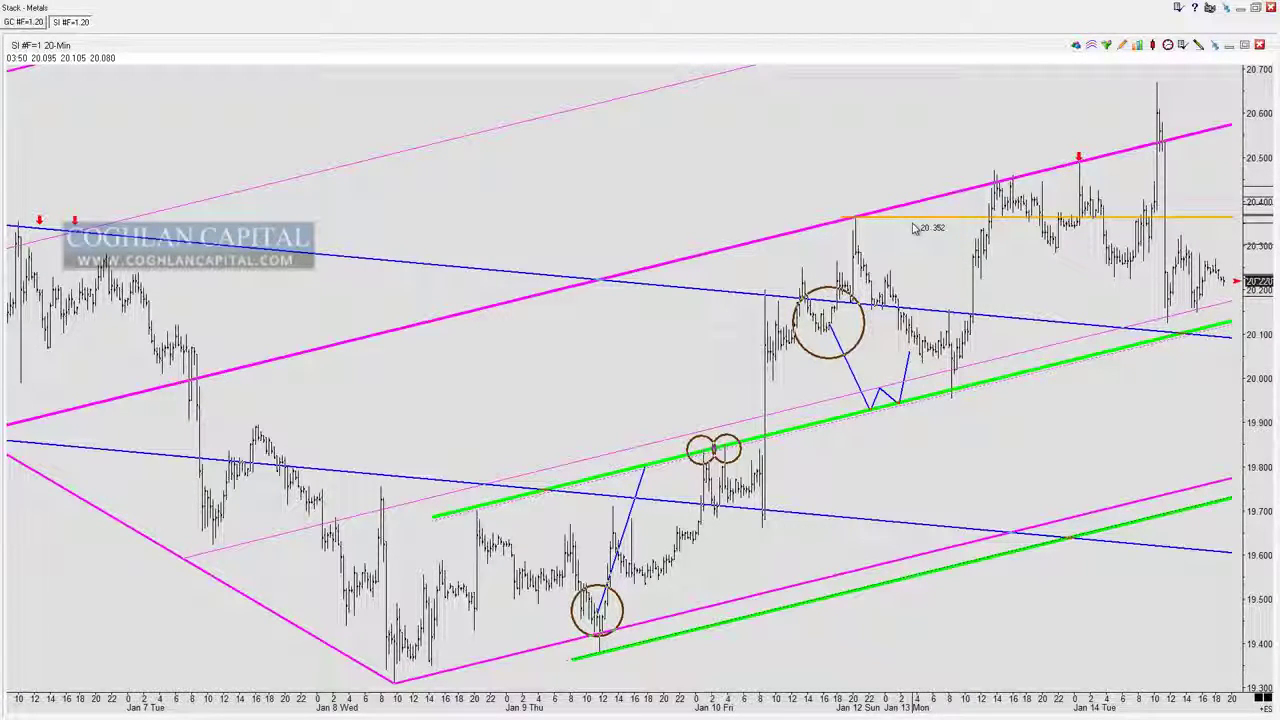
click(855, 218)
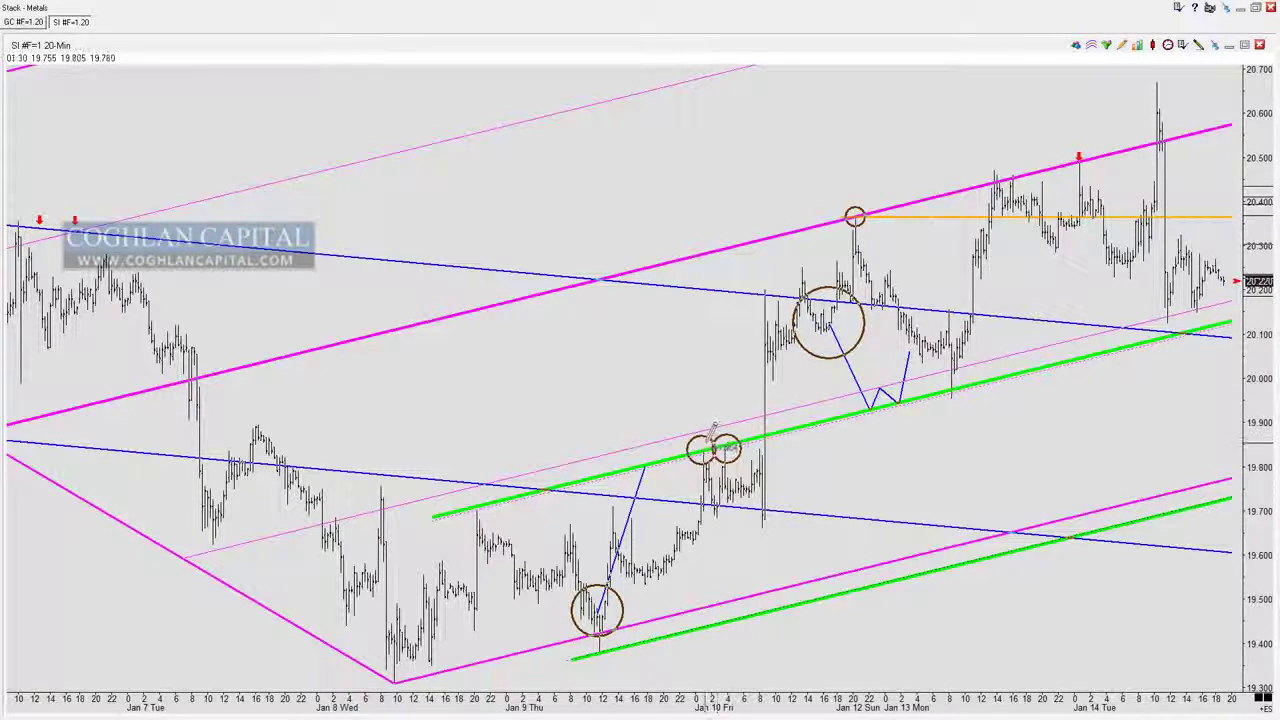
- Try four large circles spaced along the upper green line from Jan 8 to Jan 14, and undo them
drag(387, 519, 552, 547)
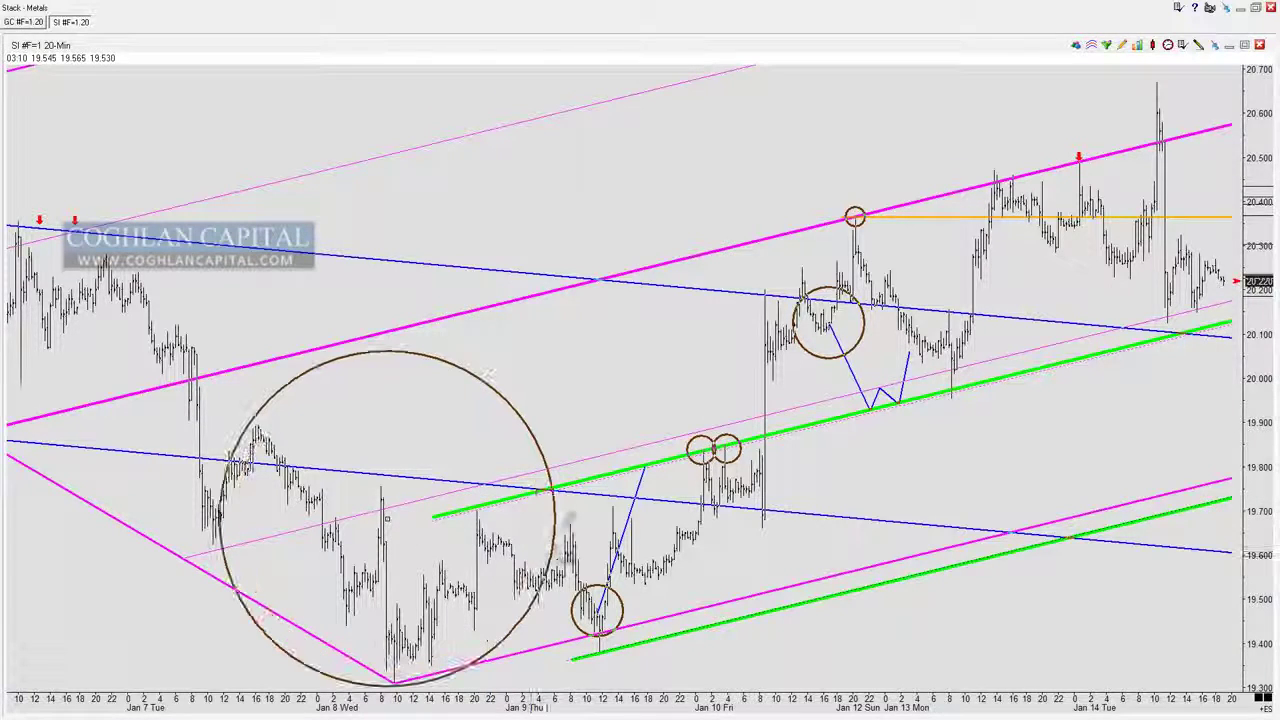
click(664, 448)
click(892, 375)
click(1112, 331)
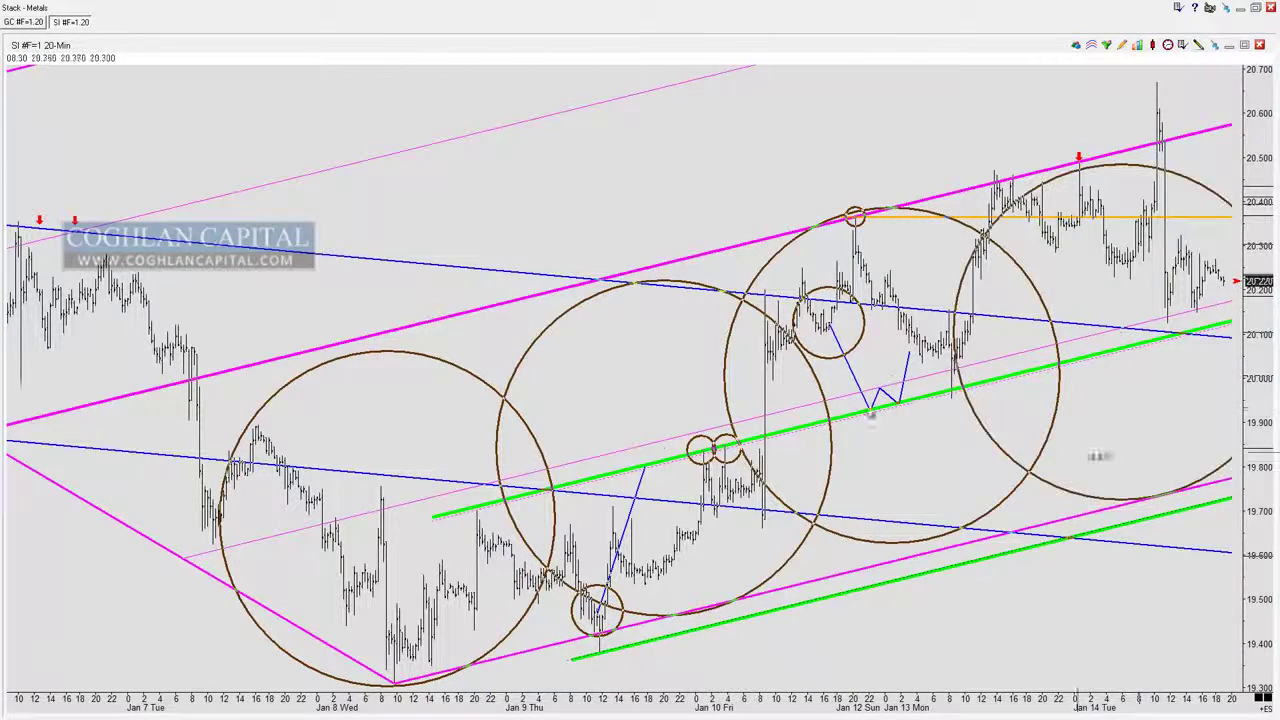
key(ctrl+z)
key(ctrl+z)
key(ctrl+z)
key(ctrl+z)
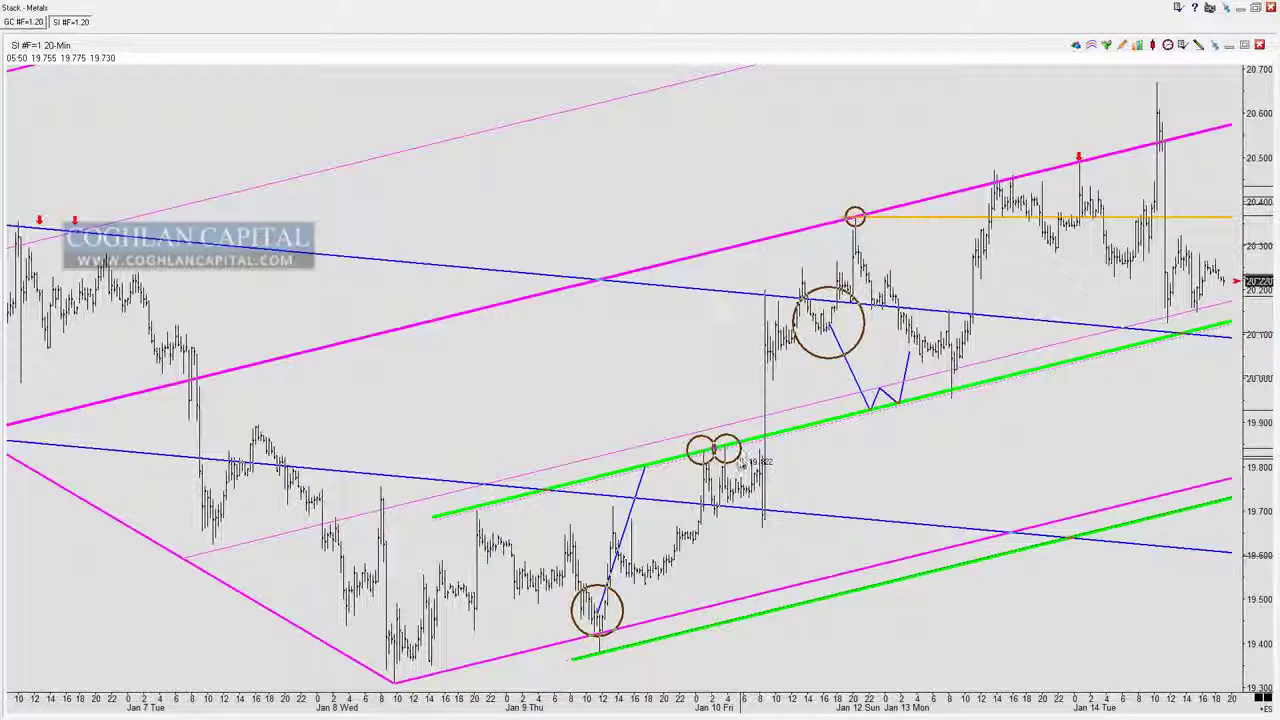
- Place five small circles on the upper green line leading to the downward projection's first low
click(811, 424)
click(826, 418)
click(841, 415)
click(854, 411)
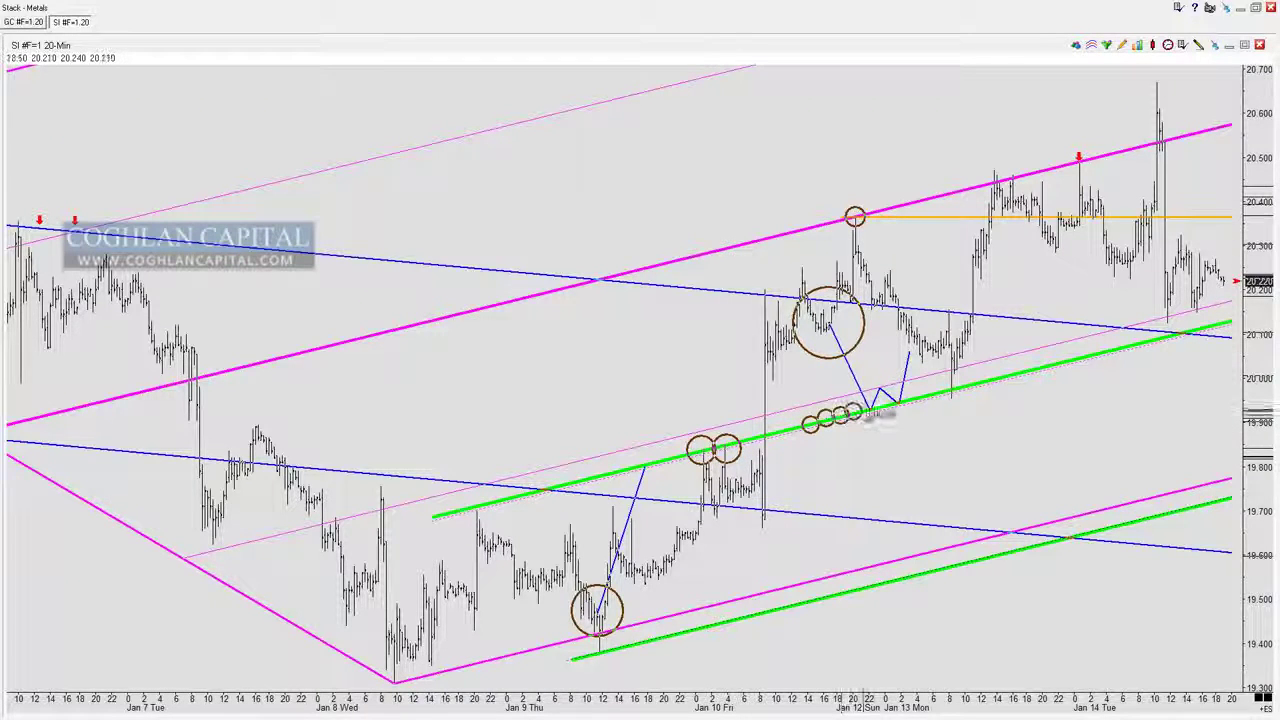
drag(868, 407, 876, 407)
- Place a row of small circles on the upper green line from near its start to the two marked Jan 10 highs
drag(470, 512, 511, 502)
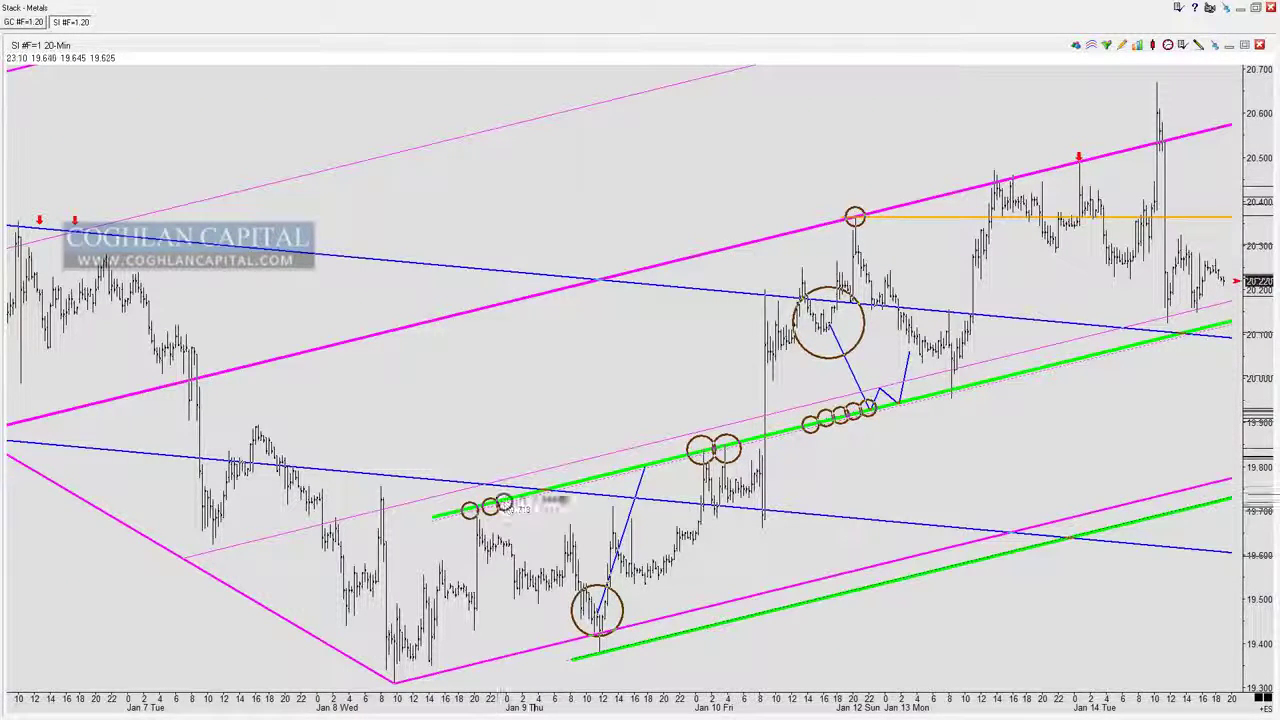
click(537, 492)
click(563, 486)
click(588, 481)
click(615, 473)
click(641, 467)
click(663, 459)
click(682, 454)
click(825, 424)
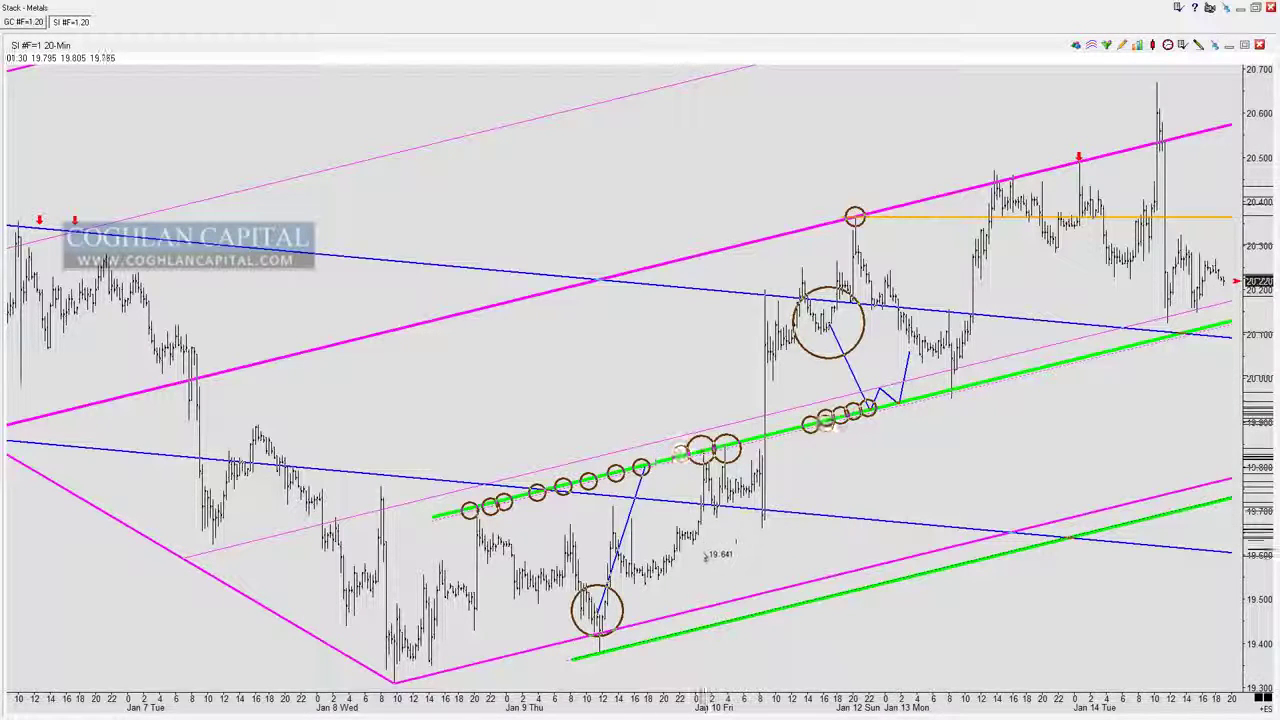
- Undo the small circles along the upper green line, and circle the Jan 13 low on it at about 19.95
key(ctrl+z)
key(ctrl+z)
key(ctrl+z)
key(ctrl+z)
key(ctrl+z)
key(ctrl+z)
key(ctrl+z)
key(ctrl+z)
key(ctrl+z)
key(ctrl+z)
key(ctrl+z)
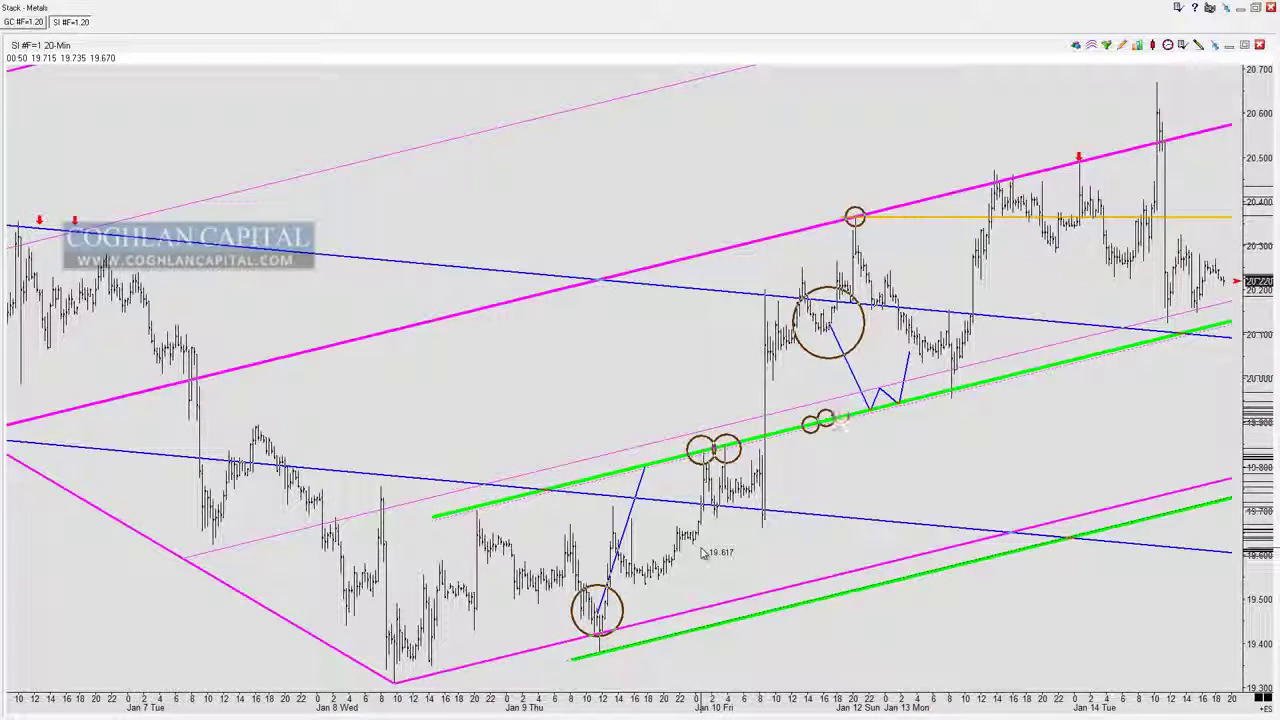
key(ctrl+z)
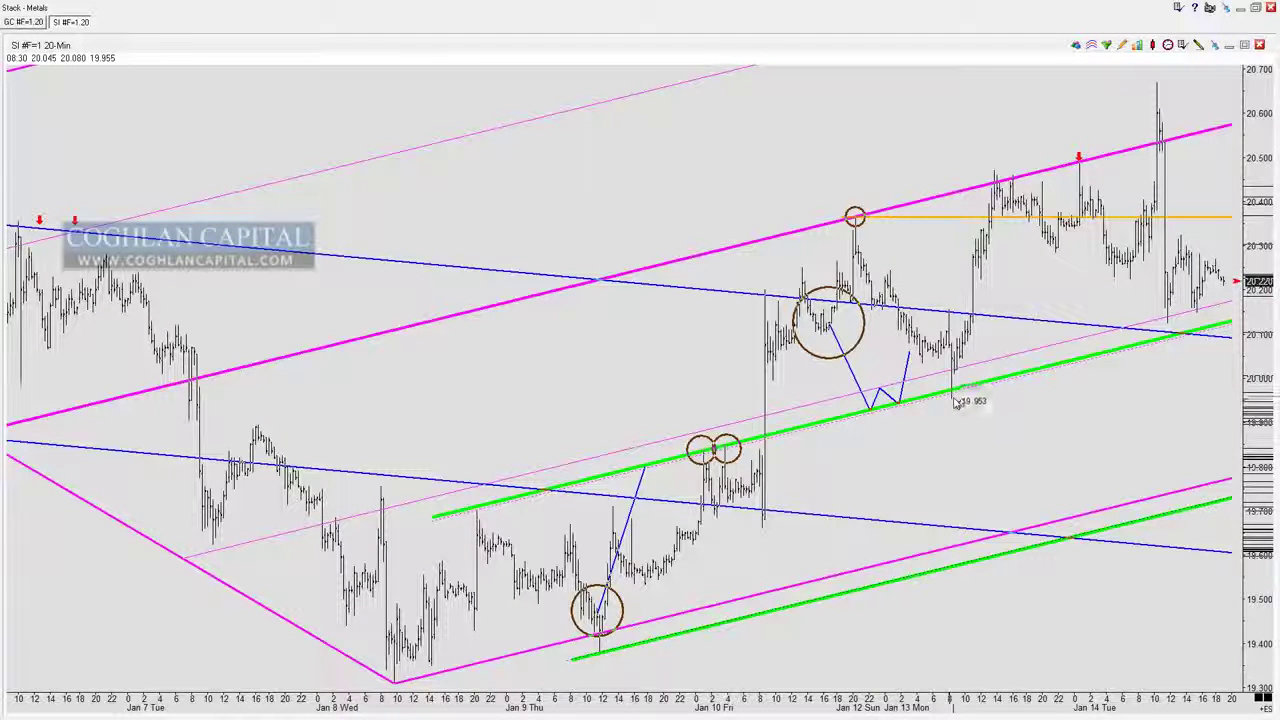
mouse_move(951, 398)
mouse_down()
mouse_move(970, 434)
mouse_move(975, 414)
mouse_up()
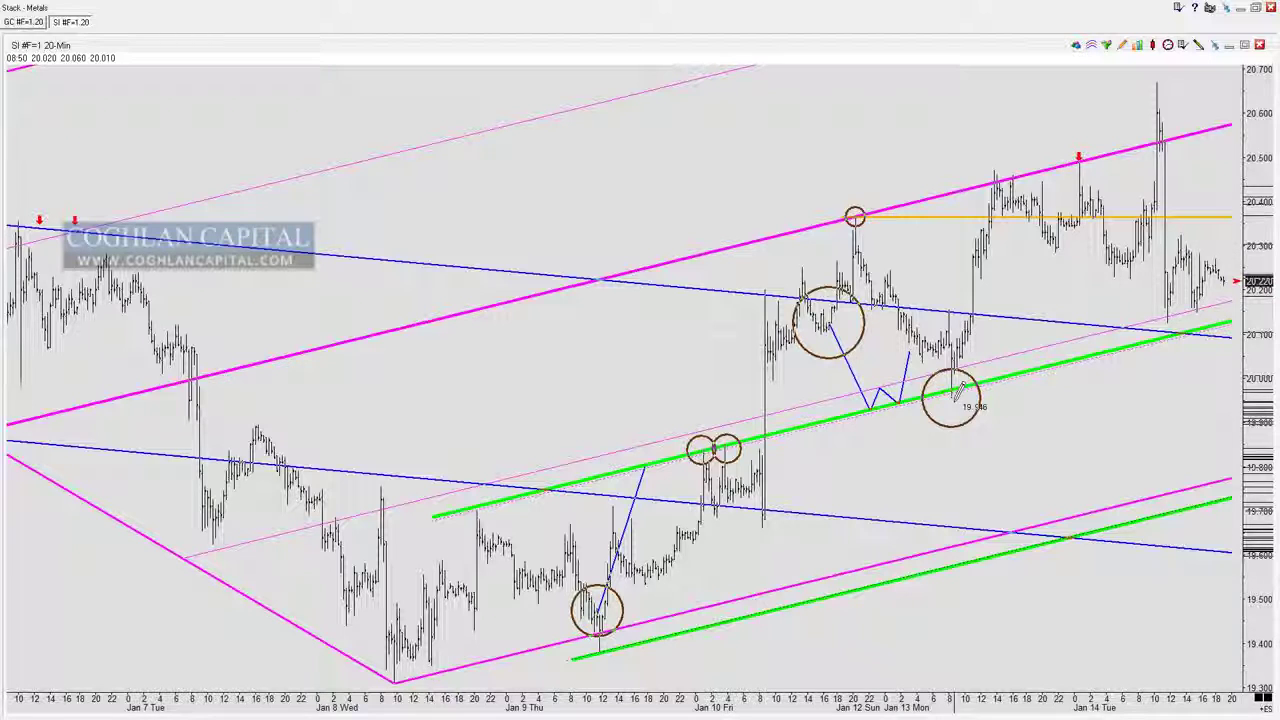
- Try a row of seven overlapping circles along the thick magenta line from Jan 10 to Jan 13, and delete them
click(722, 252)
click(767, 238)
click(795, 231)
click(840, 216)
click(876, 204)
click(905, 197)
click(951, 186)
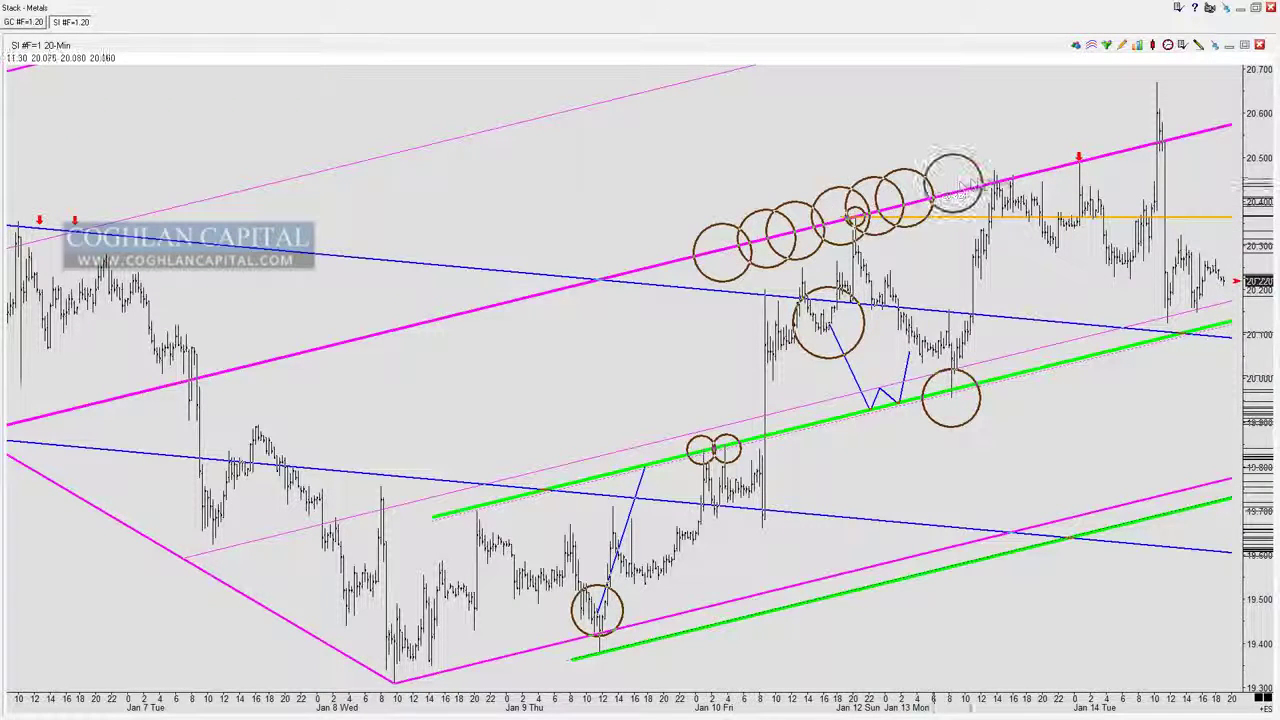
key(Delete)
key(Delete)
key(Delete)
key(Delete)
key(Delete)
key(Delete)
key(Delete)
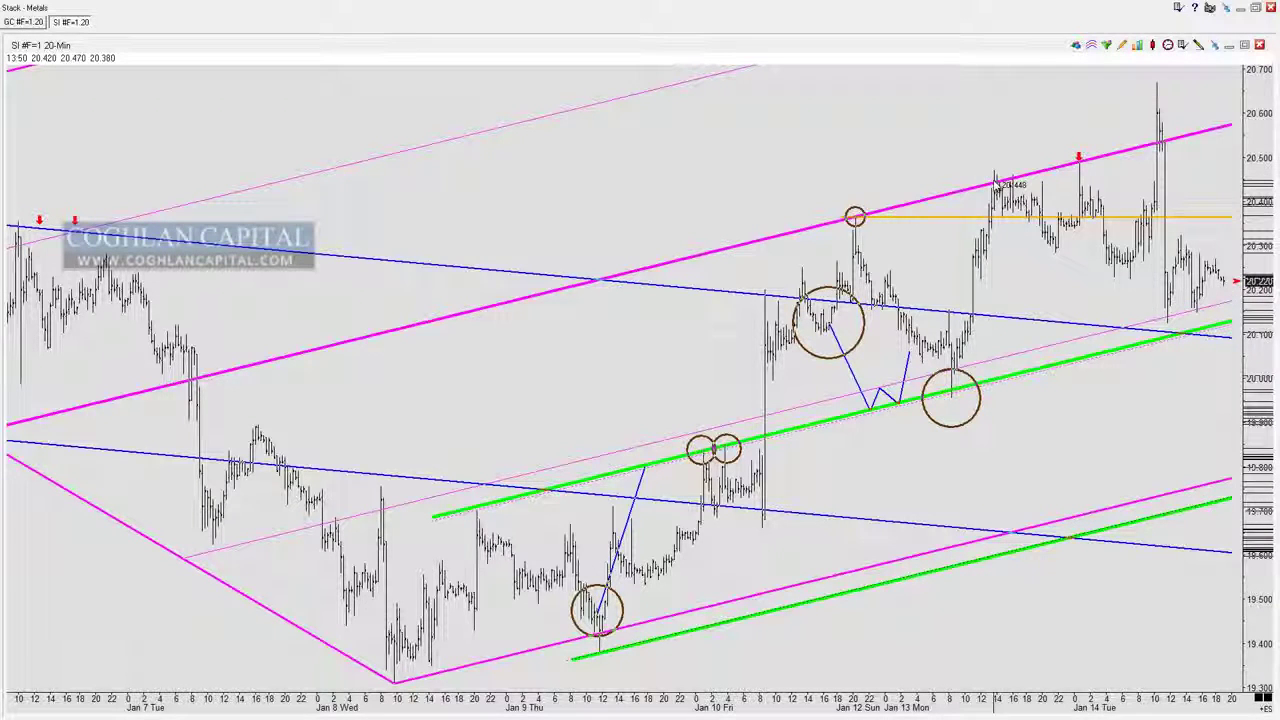
- Try circles on three price touches of the thick magenta line on Jan 13 and Jan 14, and delete them with the Jan 13 low's circle
drag(998, 183, 1022, 165)
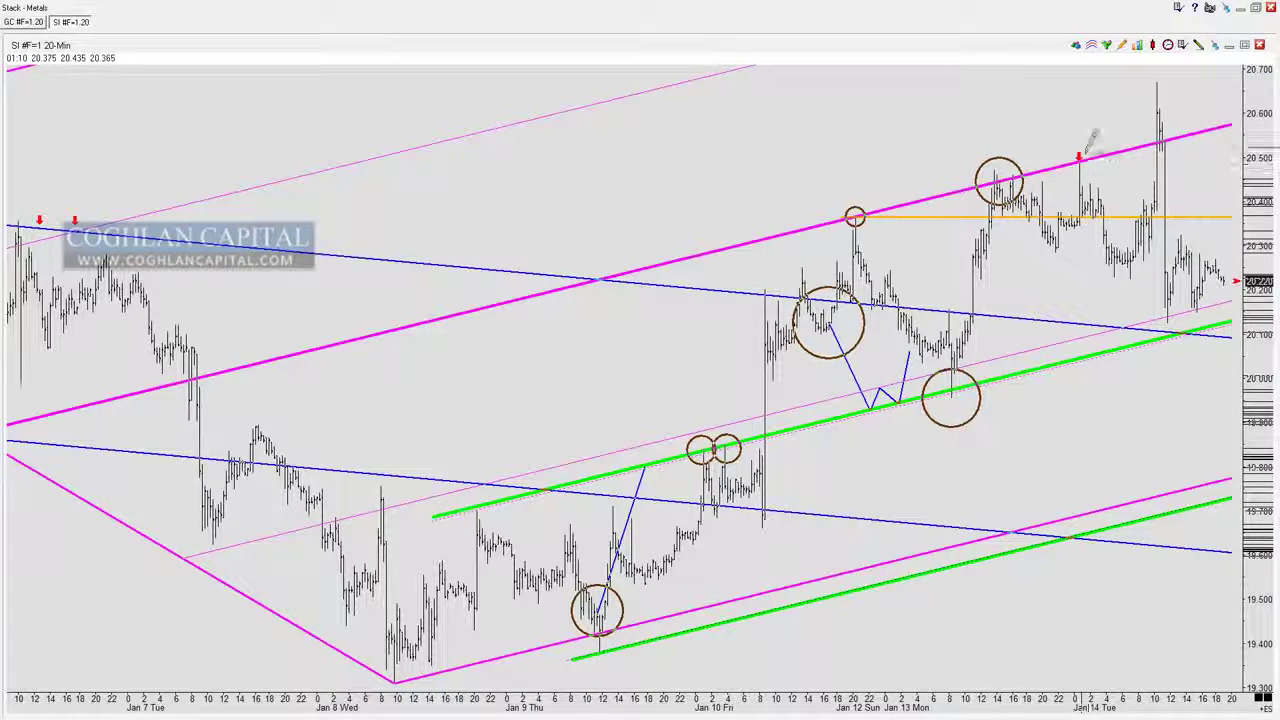
drag(1080, 158, 1086, 165)
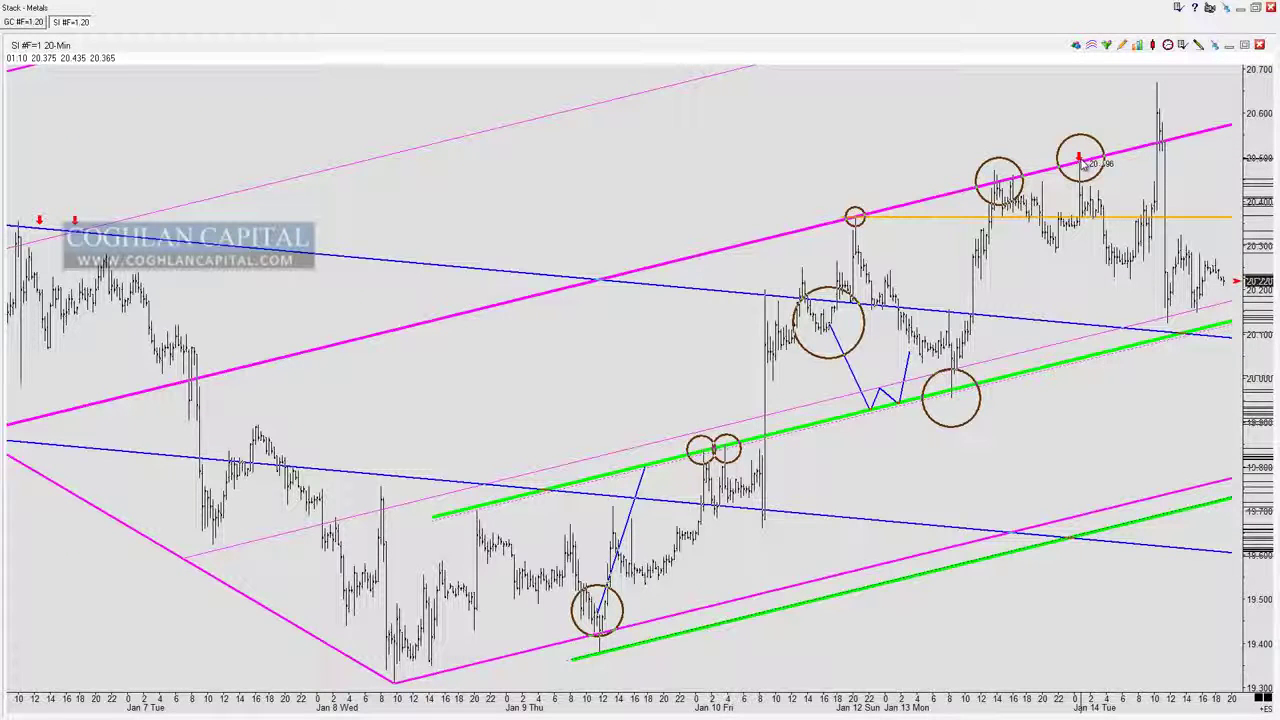
drag(1160, 137, 1178, 142)
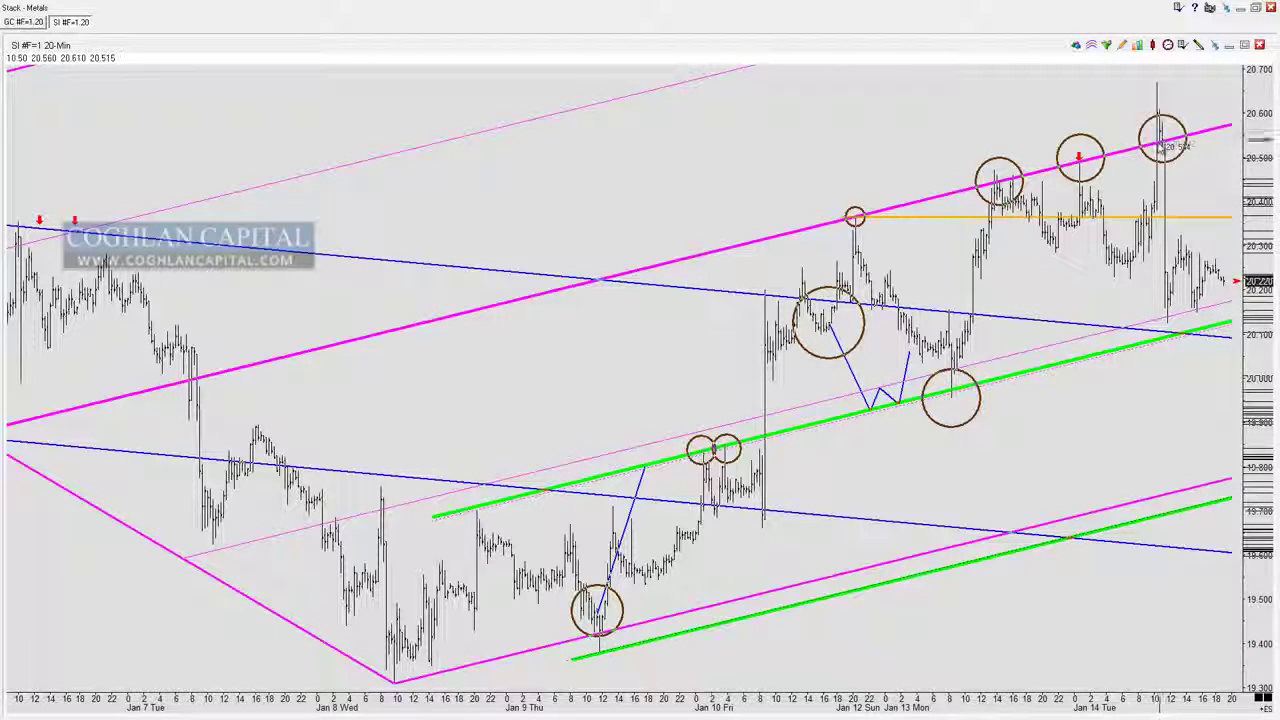
key(Delete)
key(Delete)
key(Delete)
key(Delete)
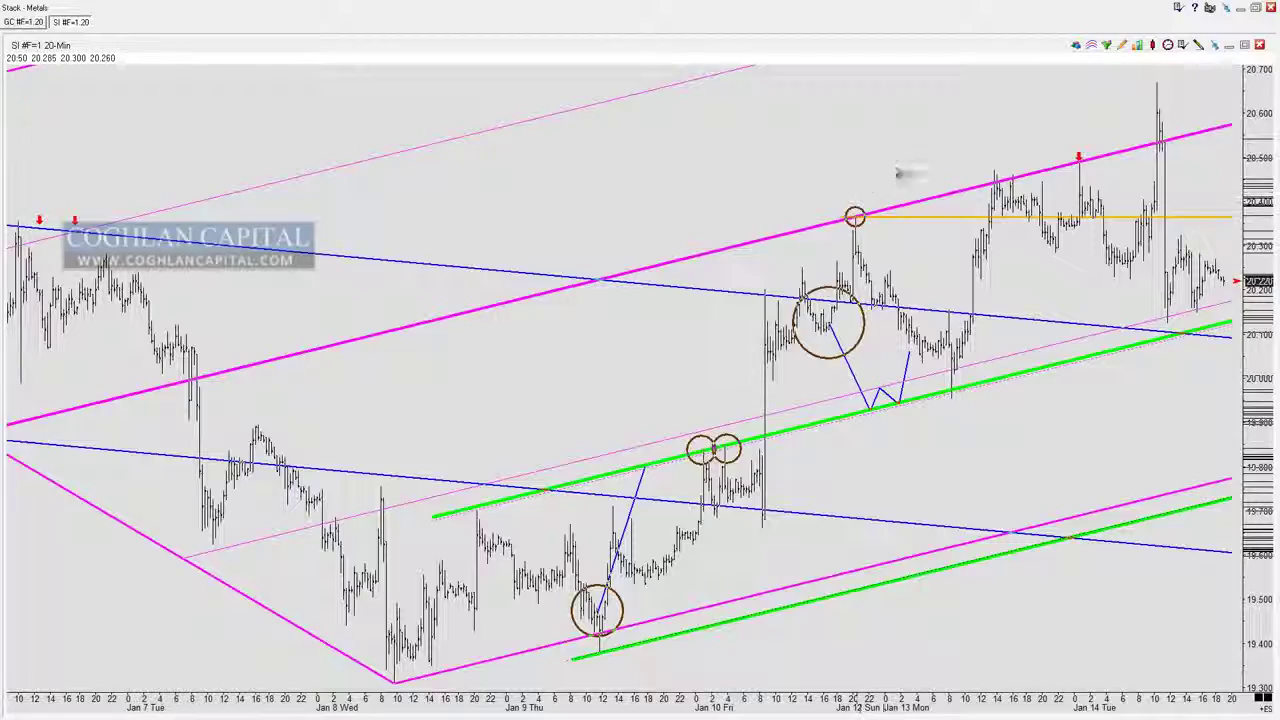
- Place three large circles on the upper green line at the late Jan 8 high, the Jan 10 highs and the Jan 13 low
drag(897, 174, 507, 141)
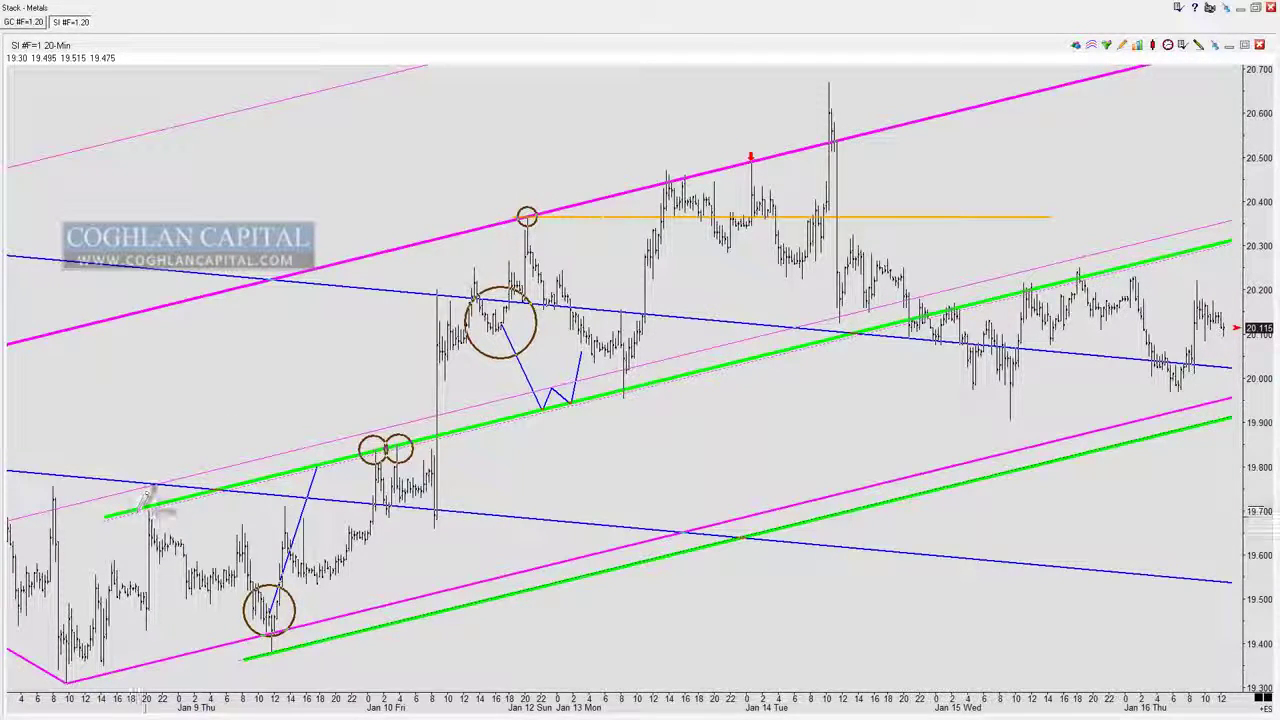
drag(145, 507, 170, 507)
click(387, 441)
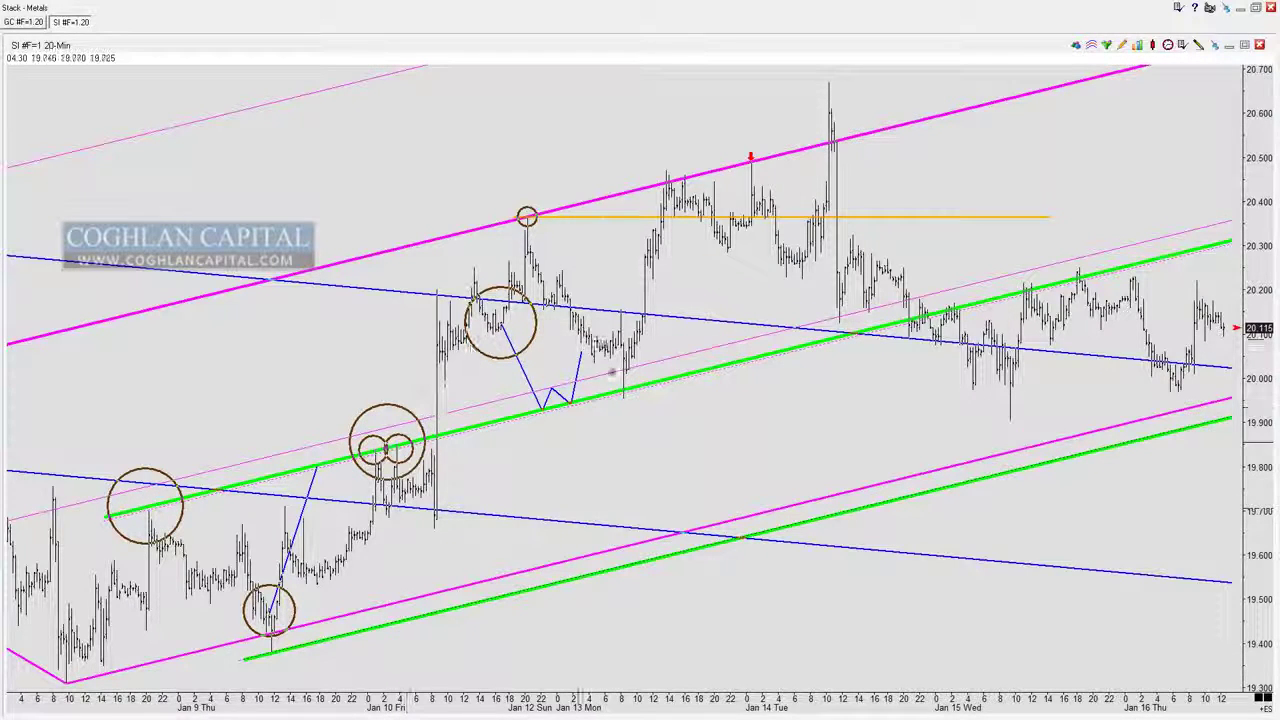
click(627, 390)
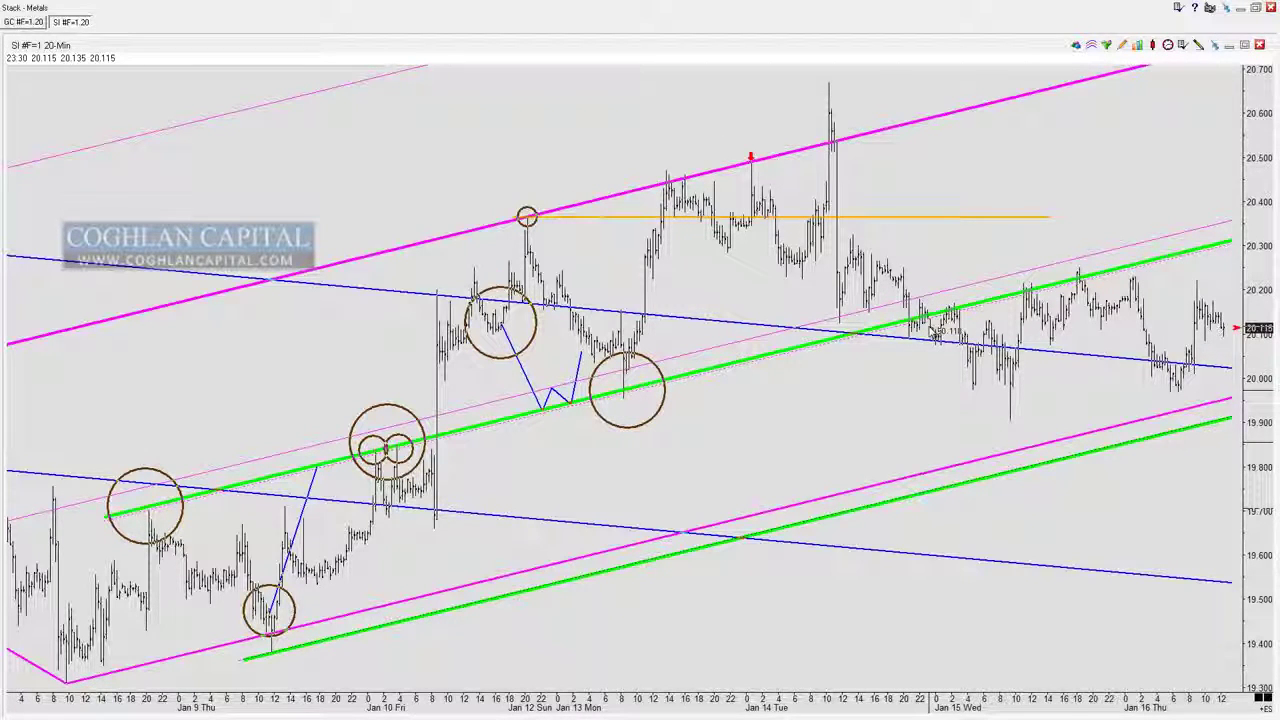
- Mark the three groups of Jan 15 highs touching the upper green line with red down arrows: two, three and three
click(946, 304)
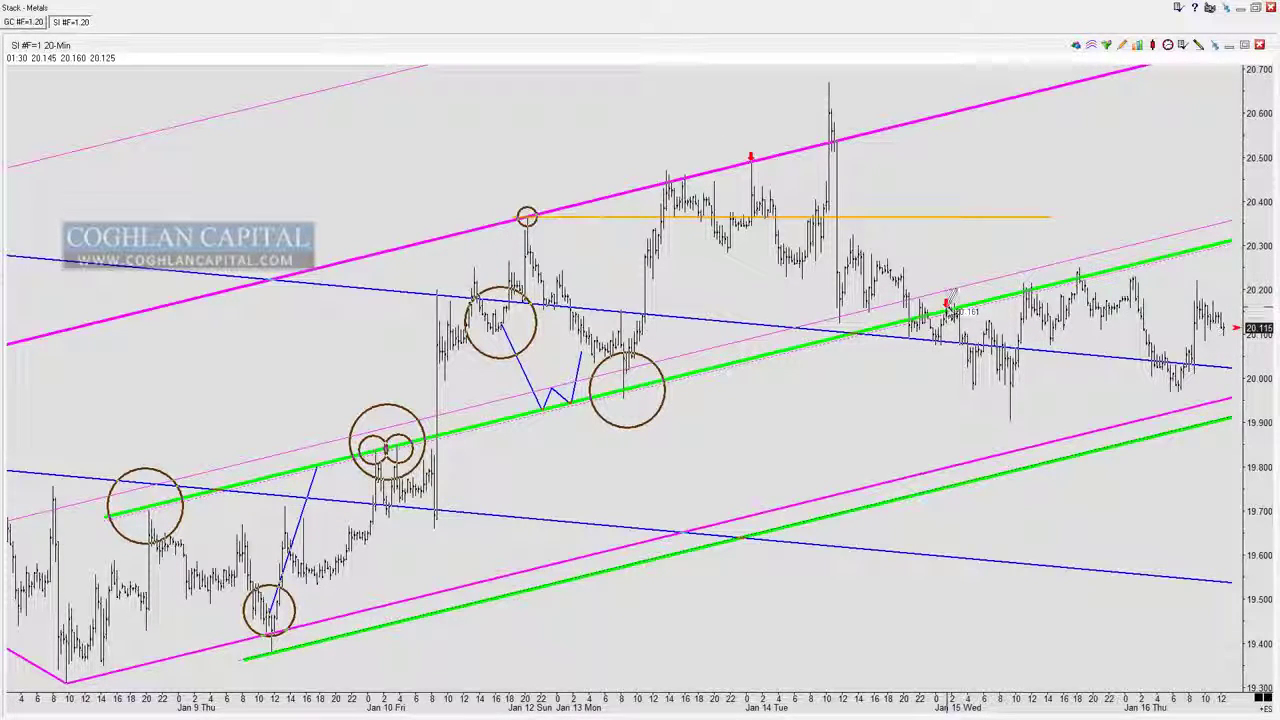
click(951, 304)
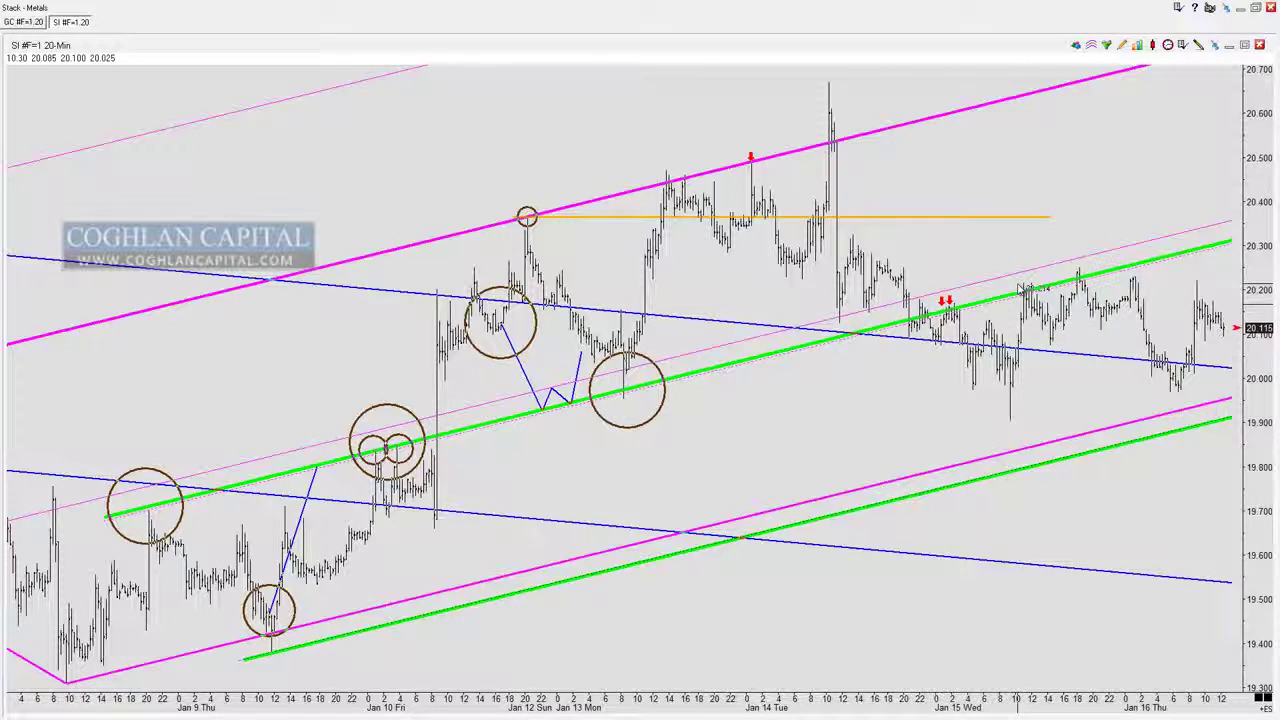
click(1035, 287)
click(1072, 275)
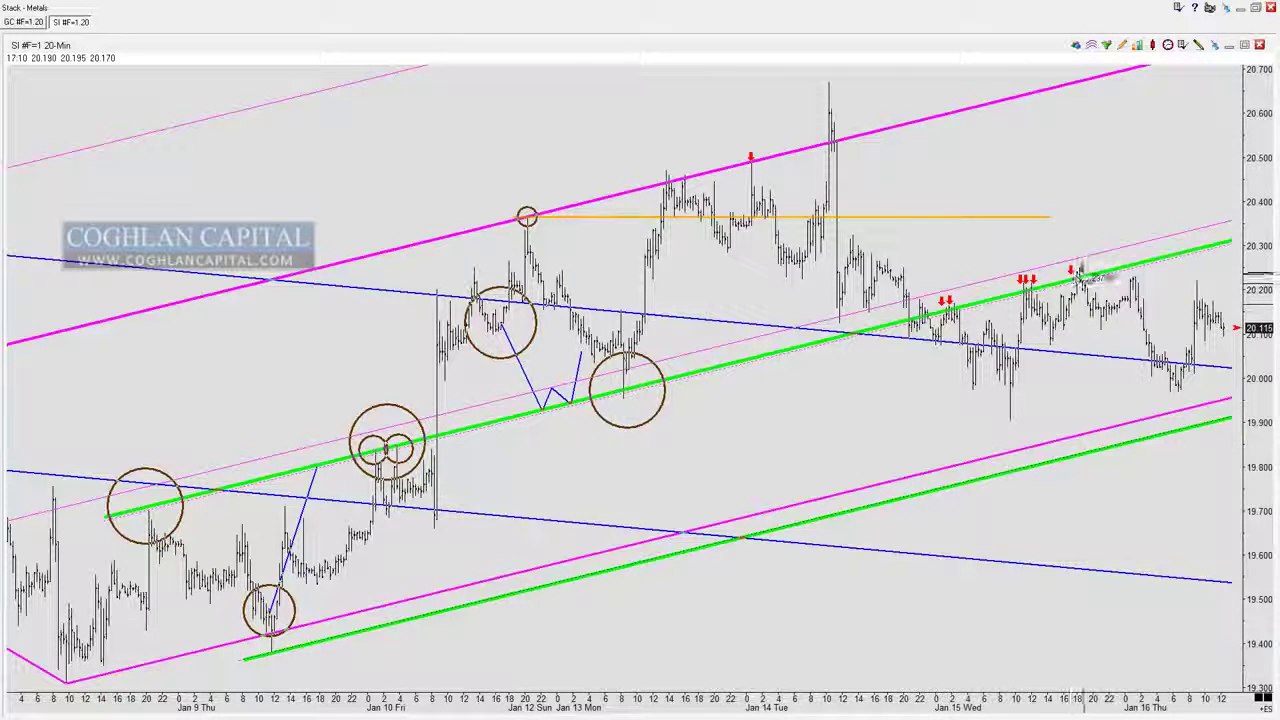
click(1083, 274)
click(1092, 273)
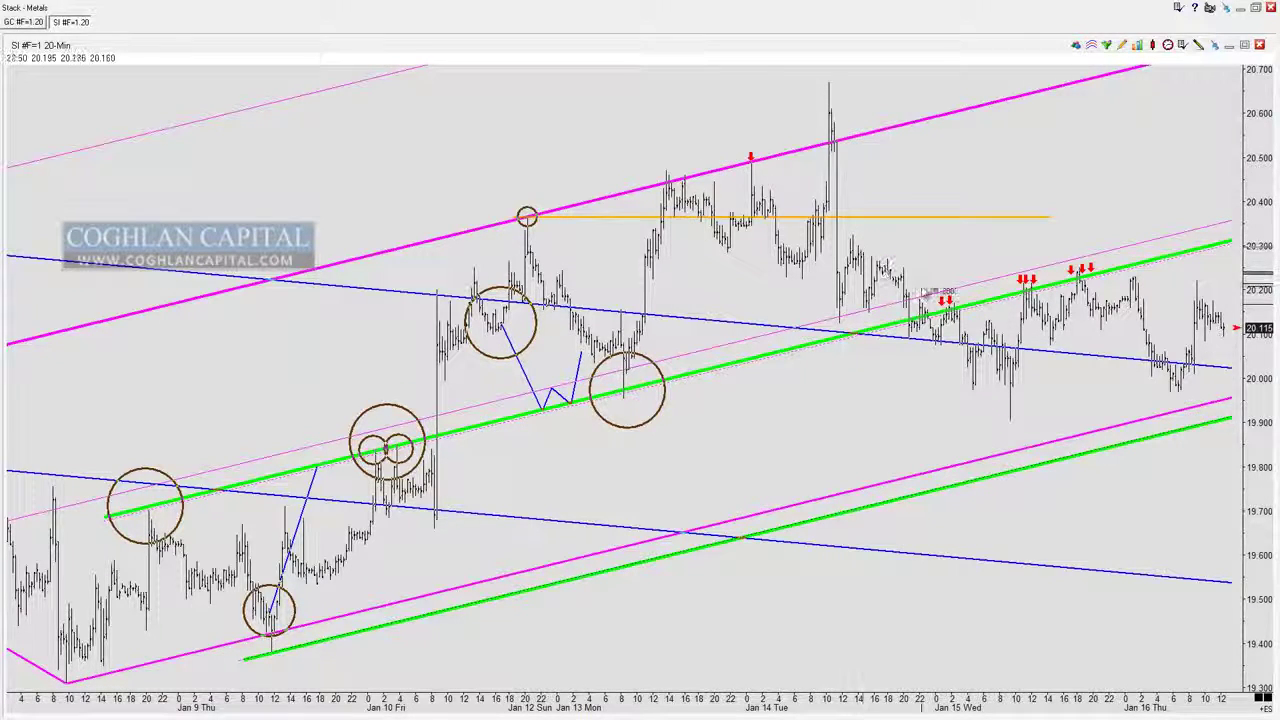
- Examine the Jan 17 rally from the lower green line to the upper one, with its blue projection and marked touches
drag(1030, 325, 890, 312)
key(Down)
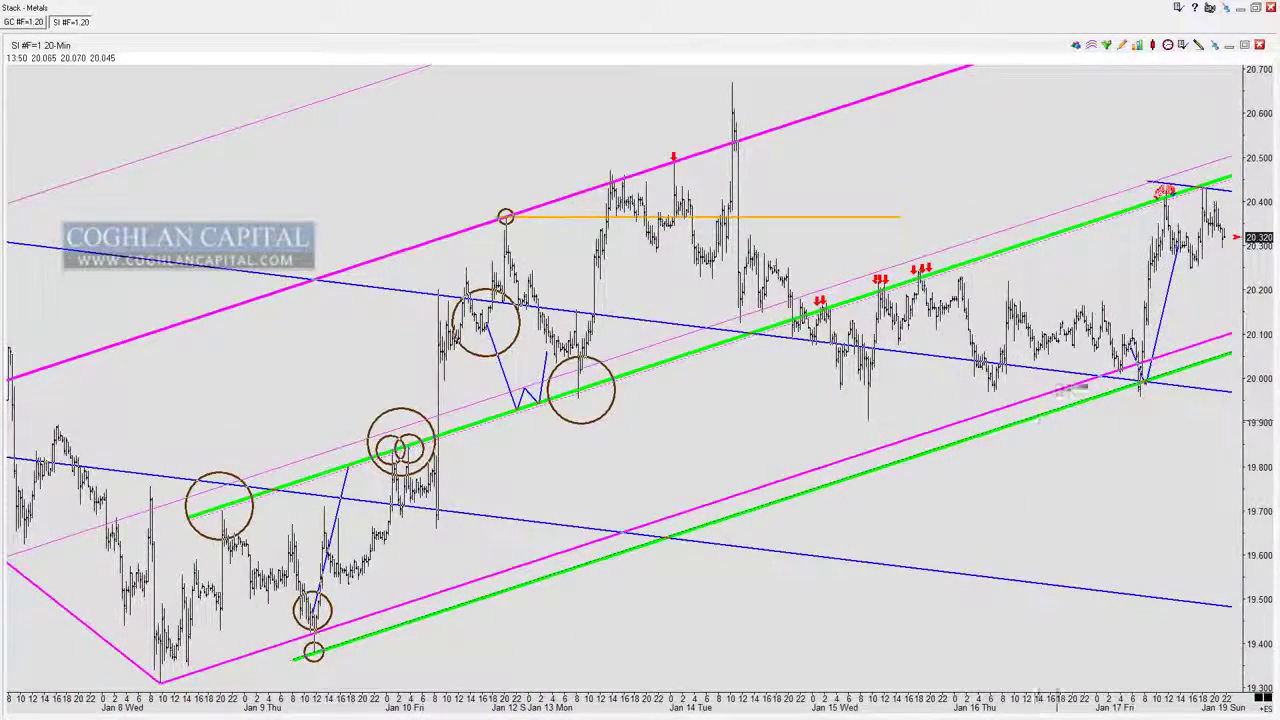
key(Up)
key(Up)
key(Up)
key(Up)
key(Up)
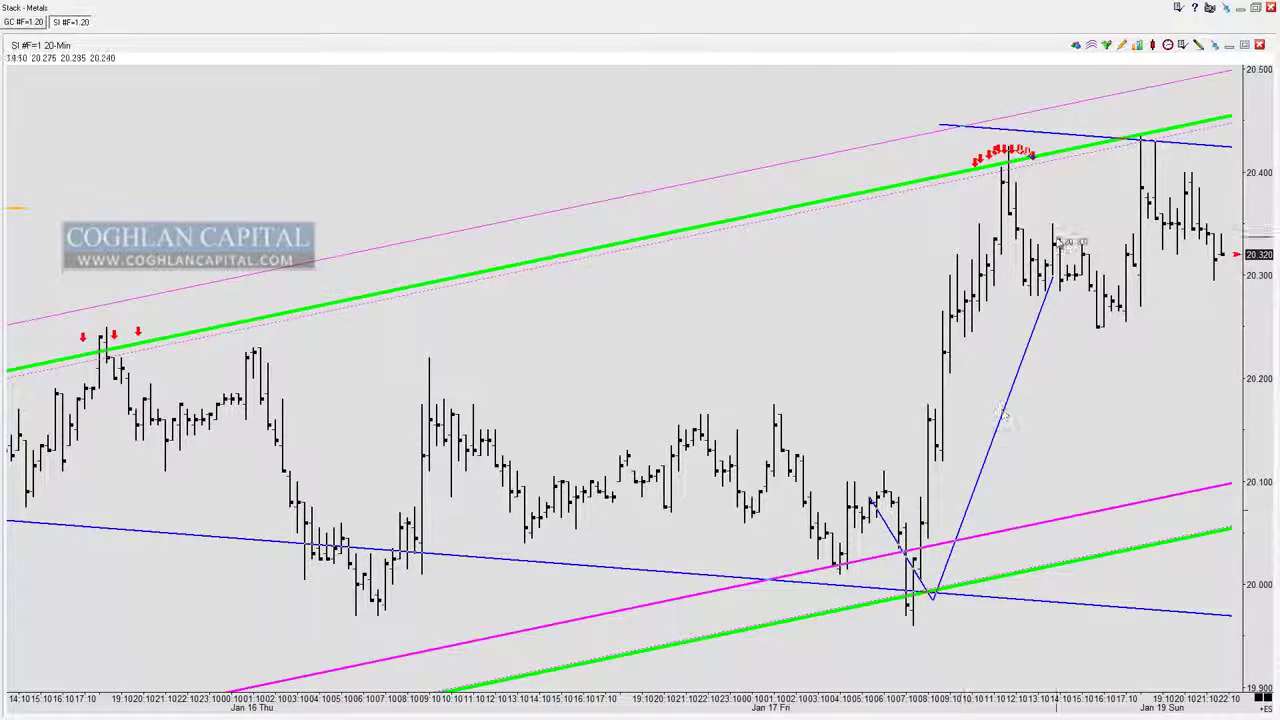
scroll(940, 415, down, 2)
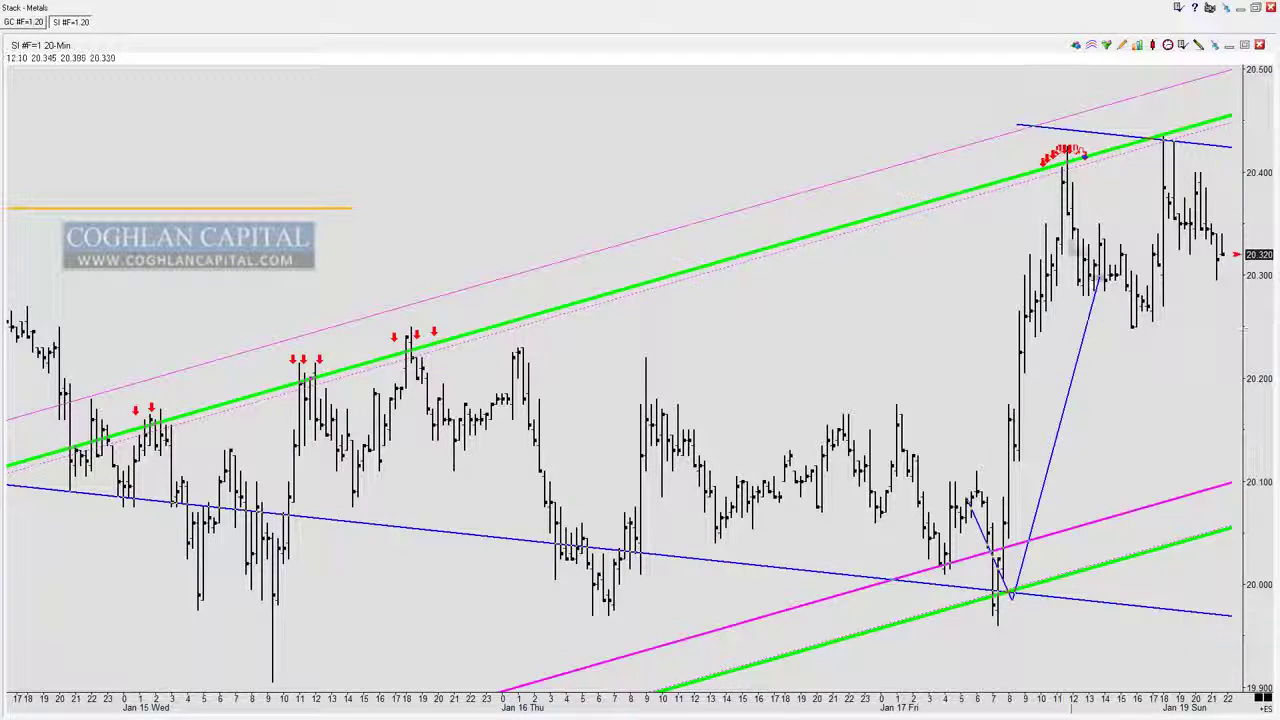
scroll(1065, 269, down, 1)
scroll(1066, 268, down, 3)
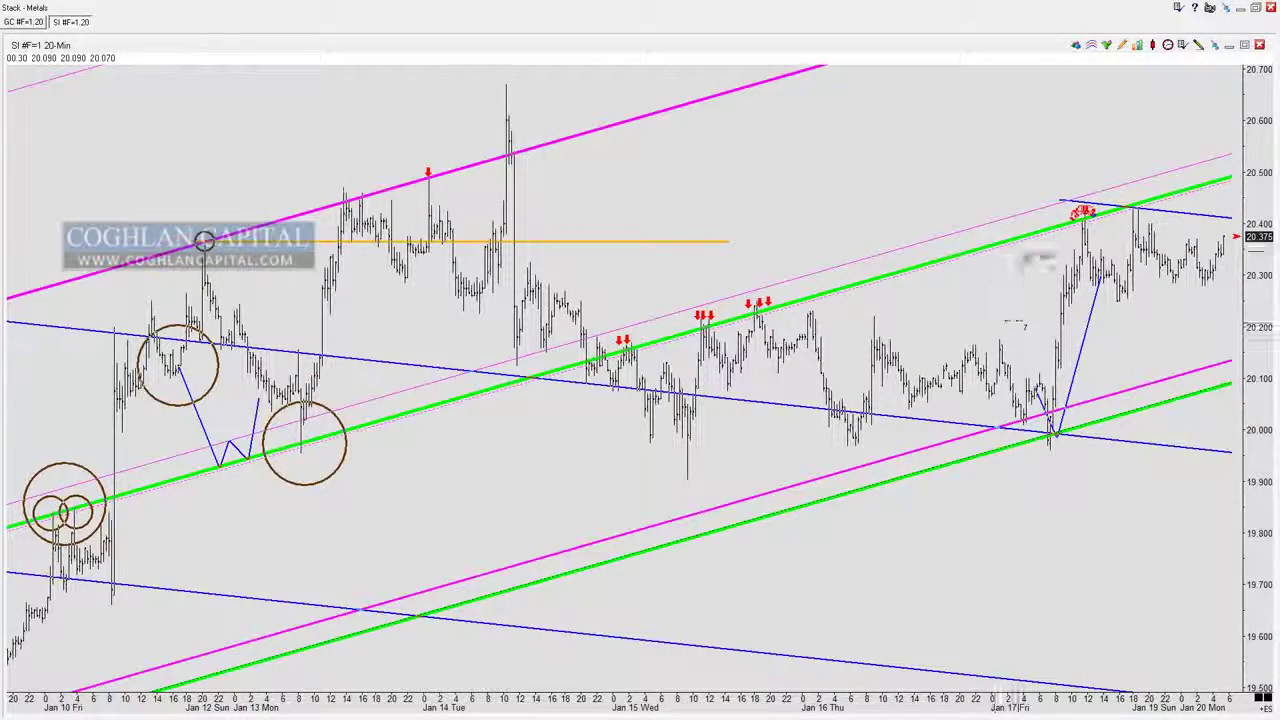
- Try large circles around the four groups of red arrows along the upper green line from Jan 15 to Jan 17, and undo them
click(628, 347)
click(703, 322)
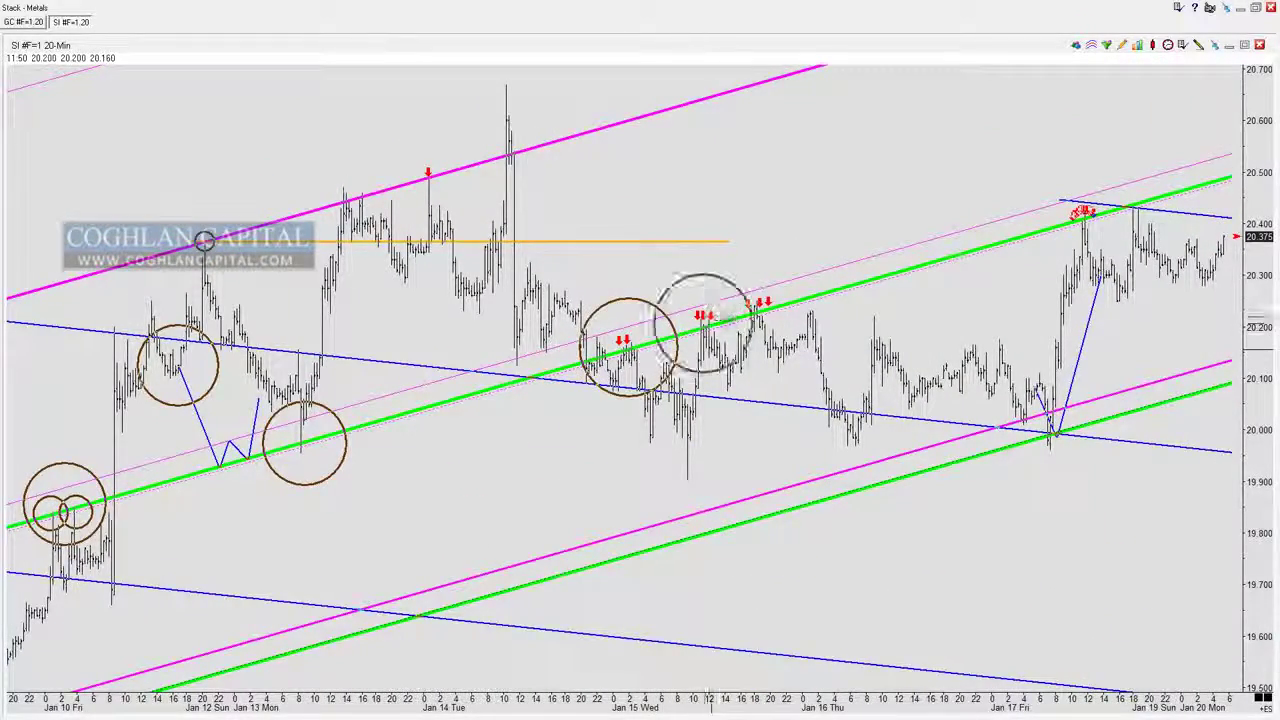
click(762, 307)
click(1086, 217)
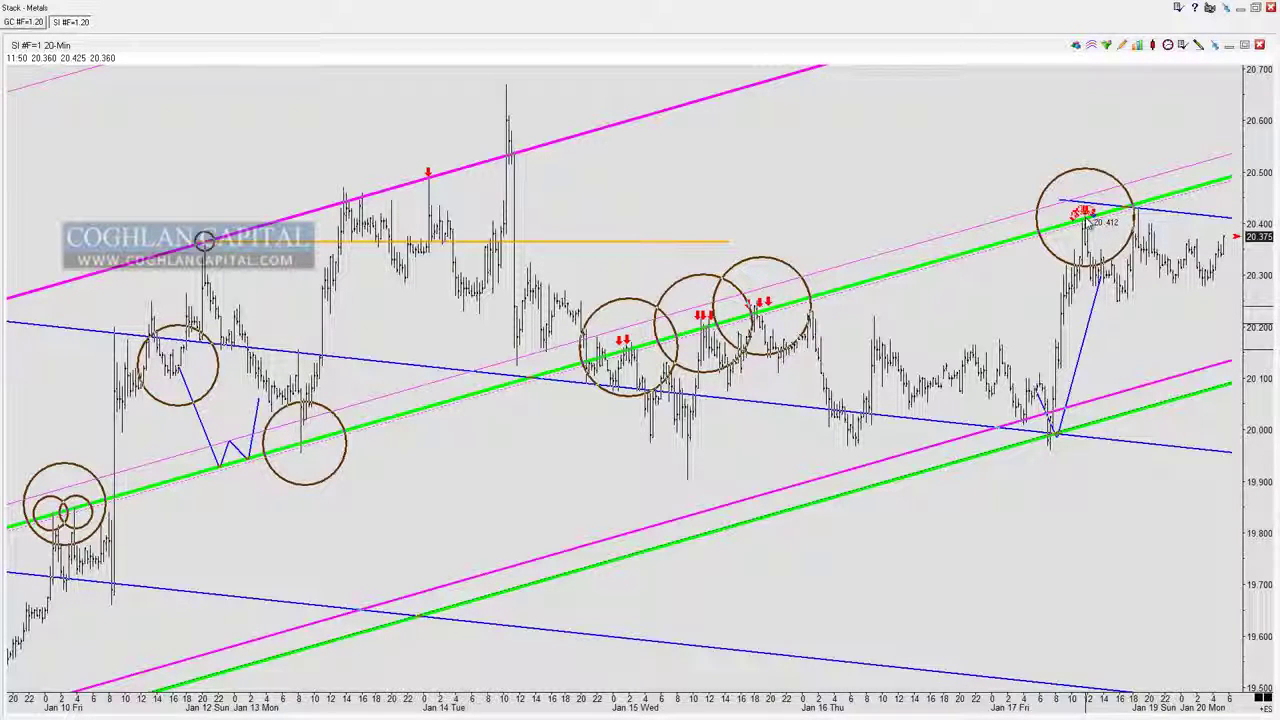
key(ctrl+z)
key(ctrl+z)
key(ctrl+z)
key(ctrl+z)
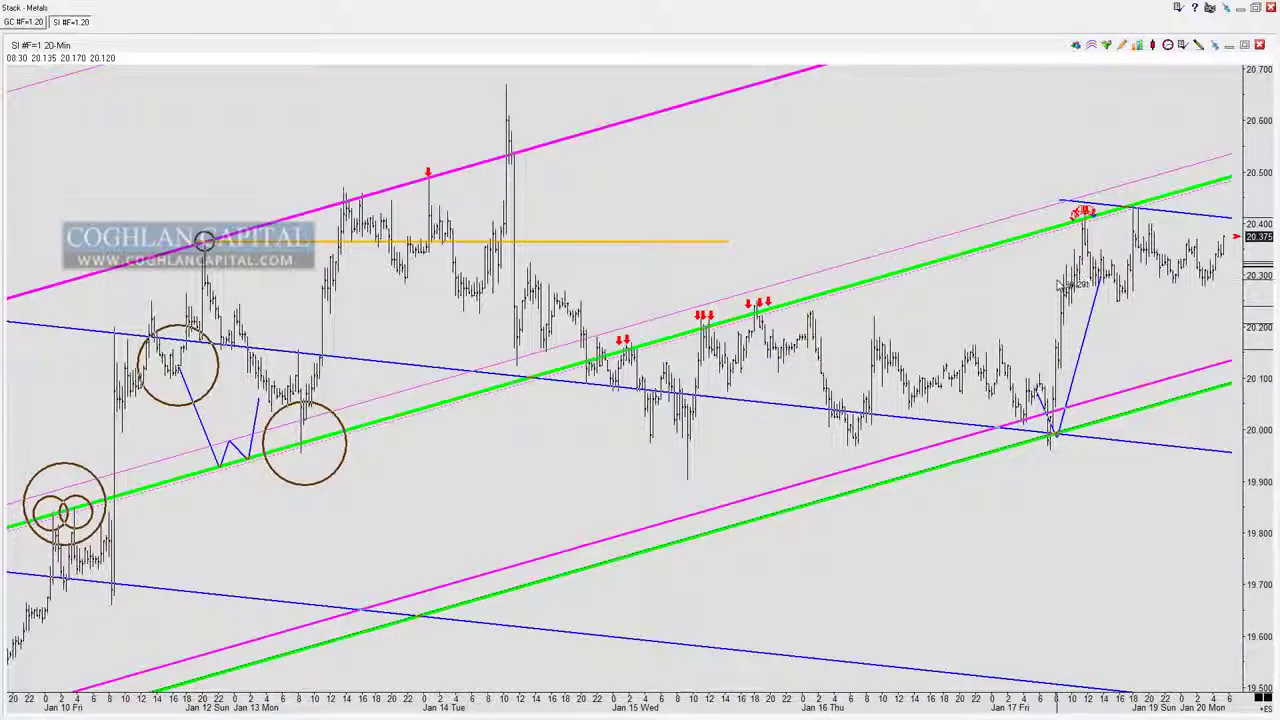
- Place two small overlapping circles on the Jan 21 price bars just below the lower green line, at about 20.13 and 20.09
drag(1058, 285, 853, 321)
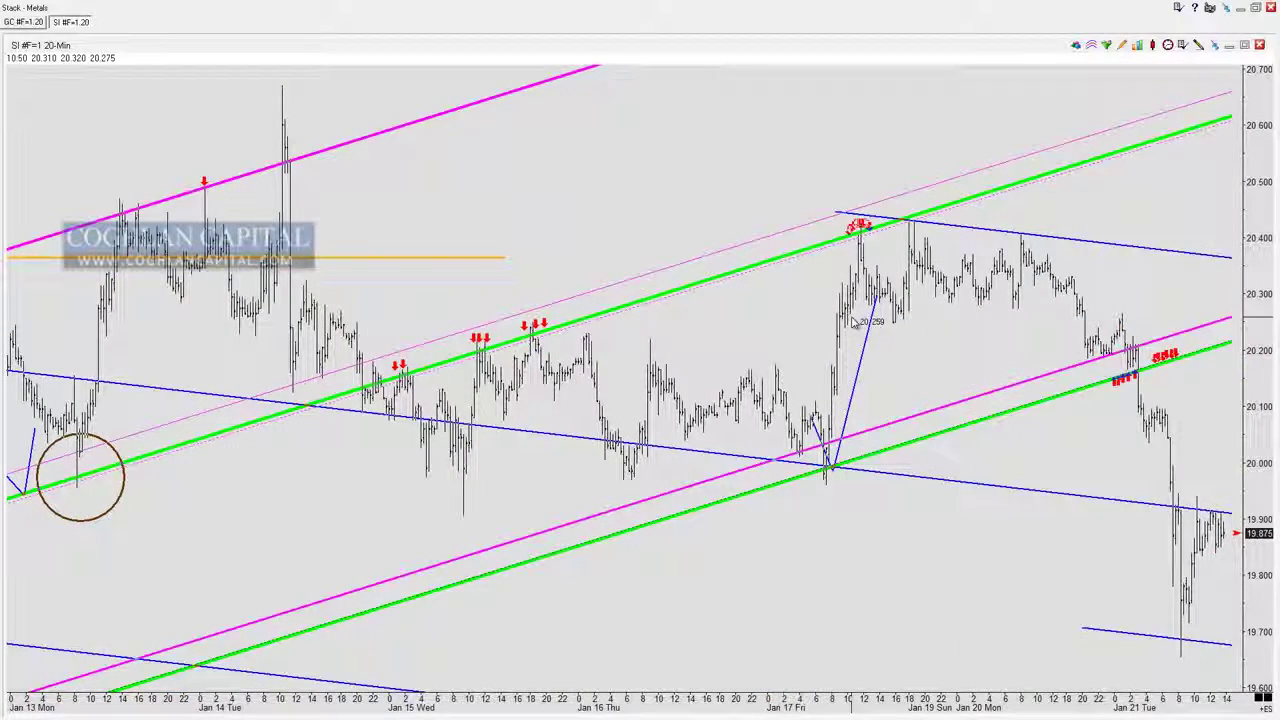
drag(972, 325, 912, 313)
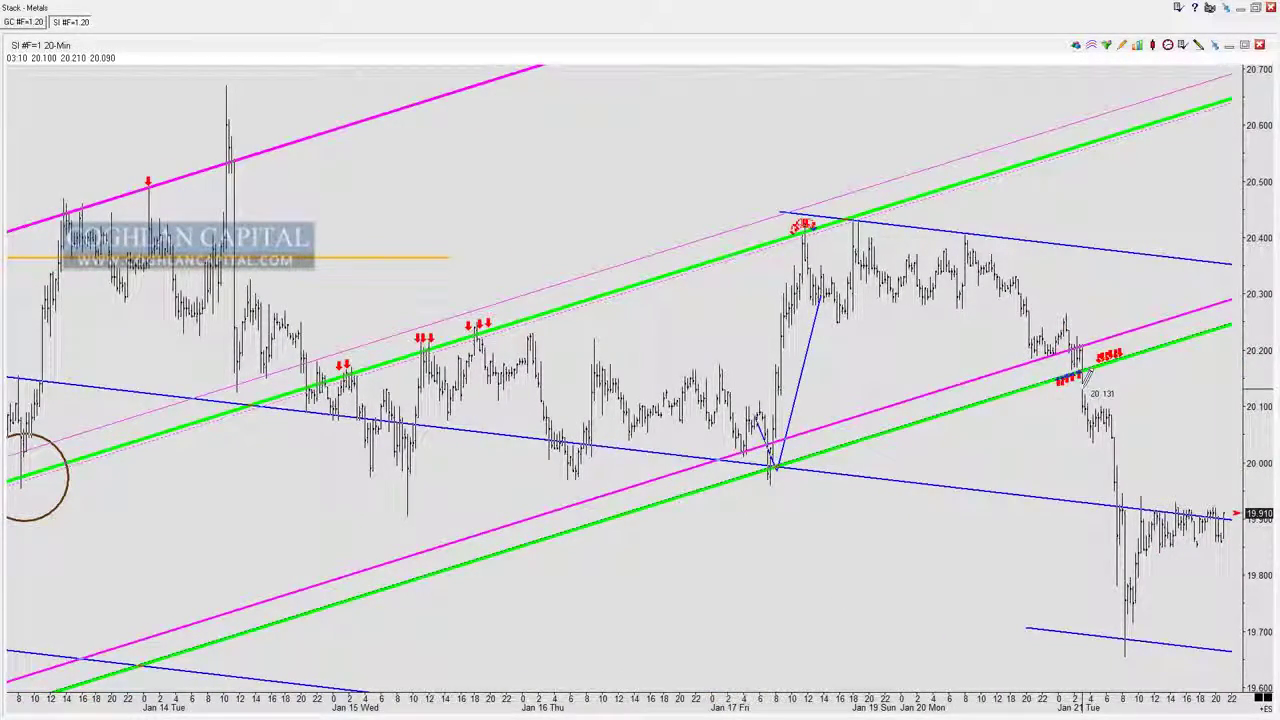
mouse_move(1084, 395)
mouse_down()
mouse_move(1097, 388)
mouse_move(1095, 407)
mouse_up()
click(1093, 411)
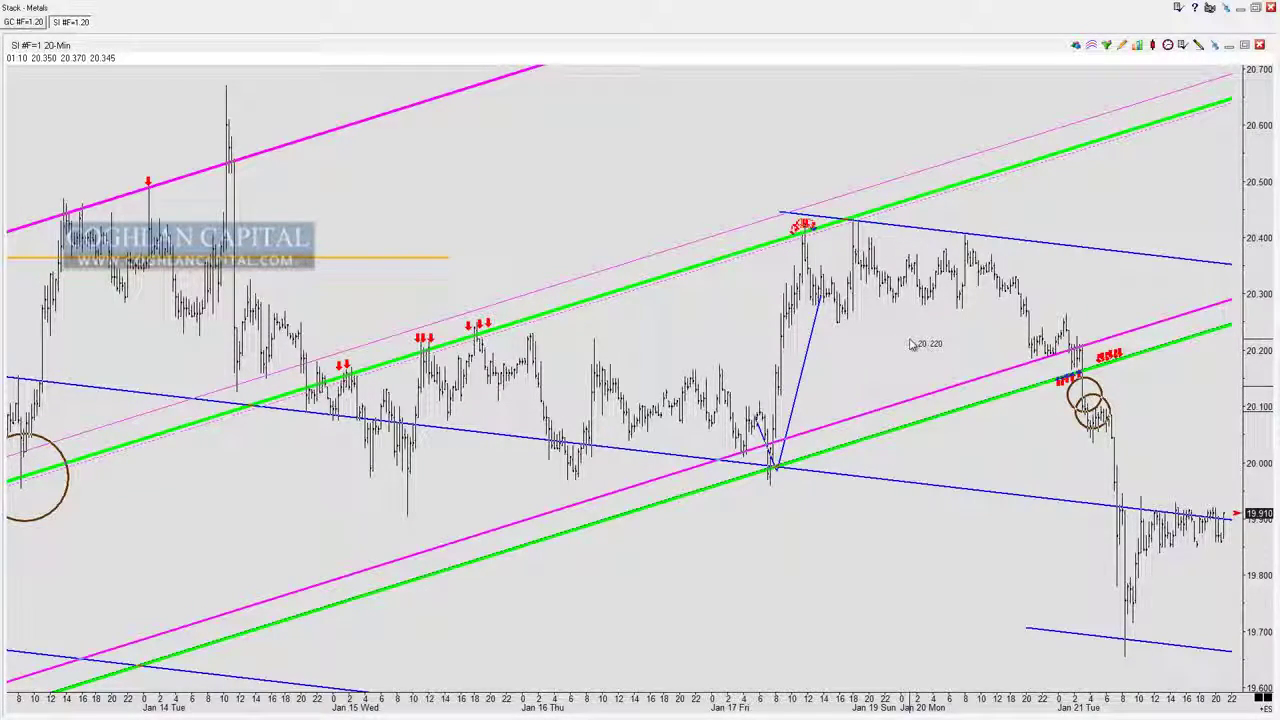
- Try three very large circles across the chart around Jan 2, Jan 10 and Jan 17, plus a small one at Jan 21, and undo them
scroll(912, 344, down, 3)
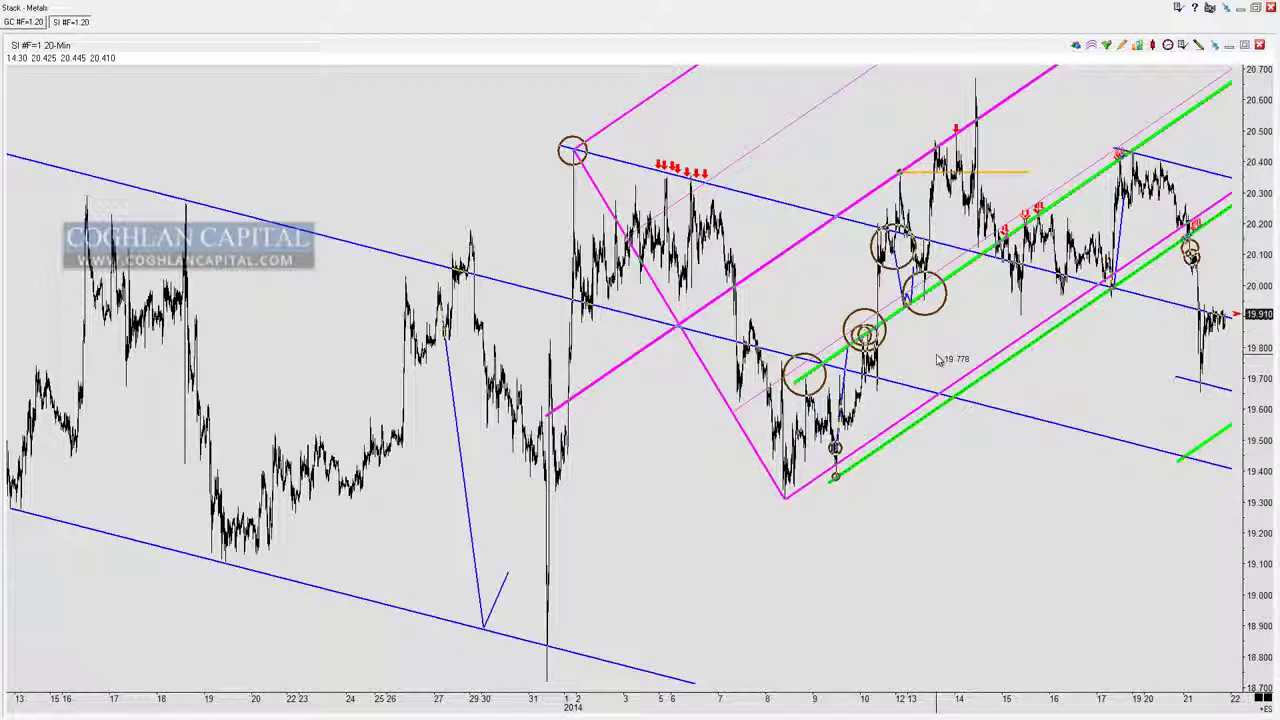
click(591, 254)
click(868, 278)
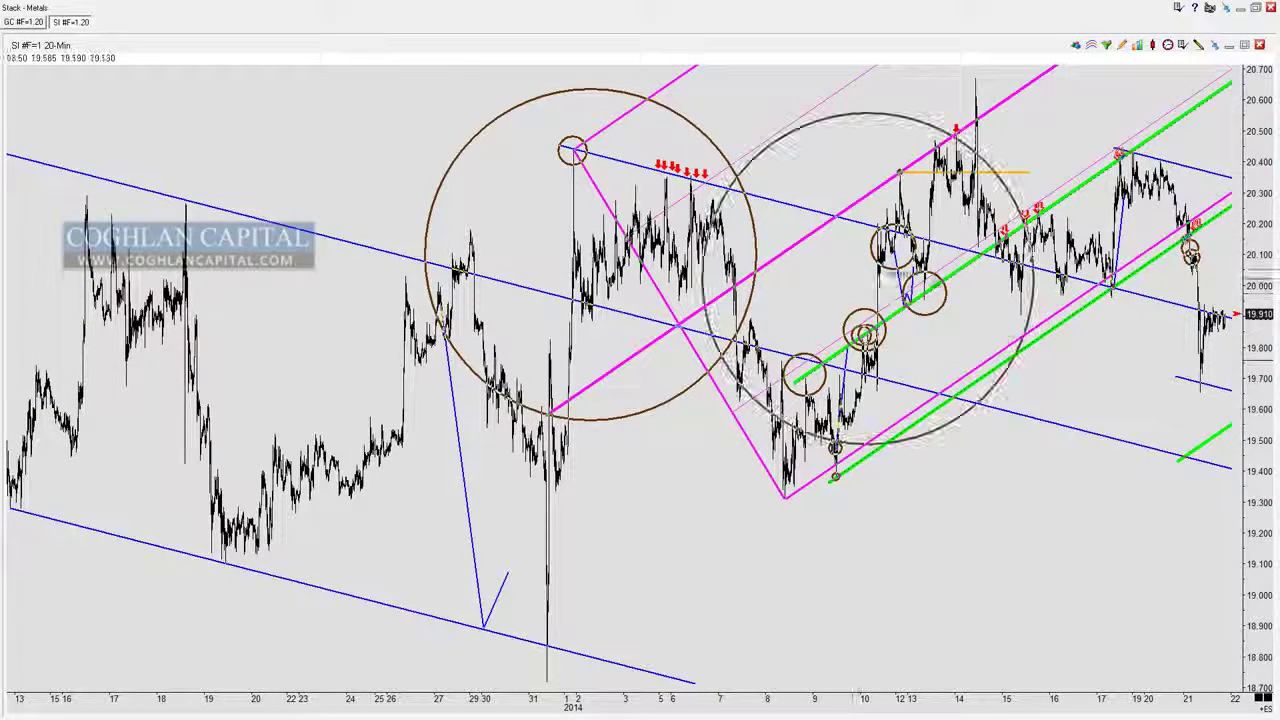
click(1105, 277)
key(ctrl+z)
key(ctrl+z)
key(ctrl+z)
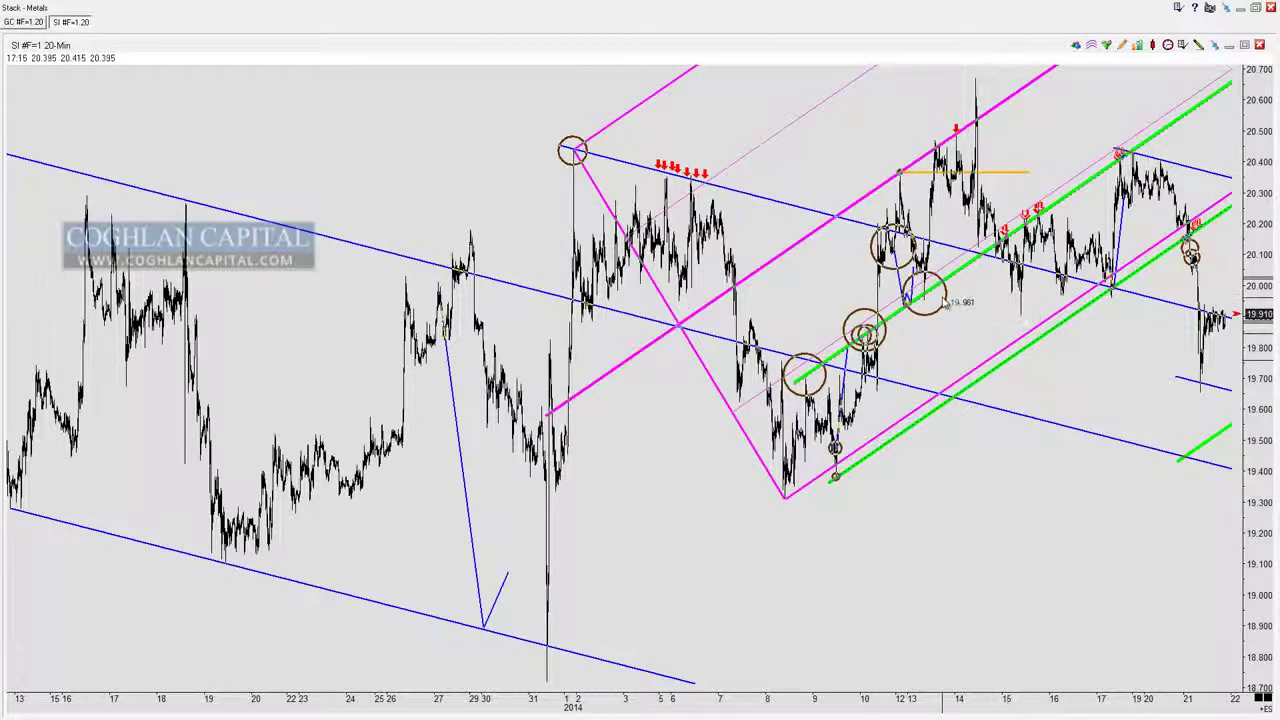
drag(1184, 217, 1209, 241)
key(ctrl+z)
- Add a larger circle around the Jan 21 pause just below the lower green line, at about 20.08
drag(1120, 354, 847, 339)
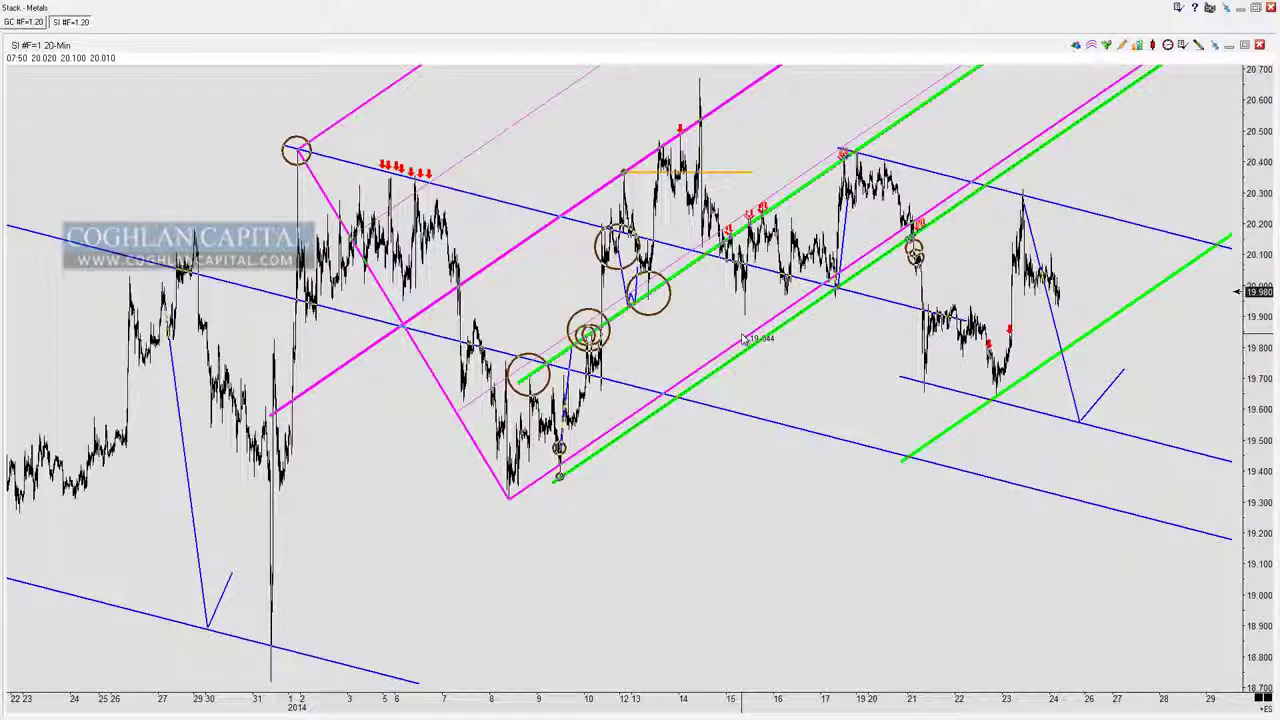
scroll(780, 395, up, 3)
drag(640, 426, 997, 386)
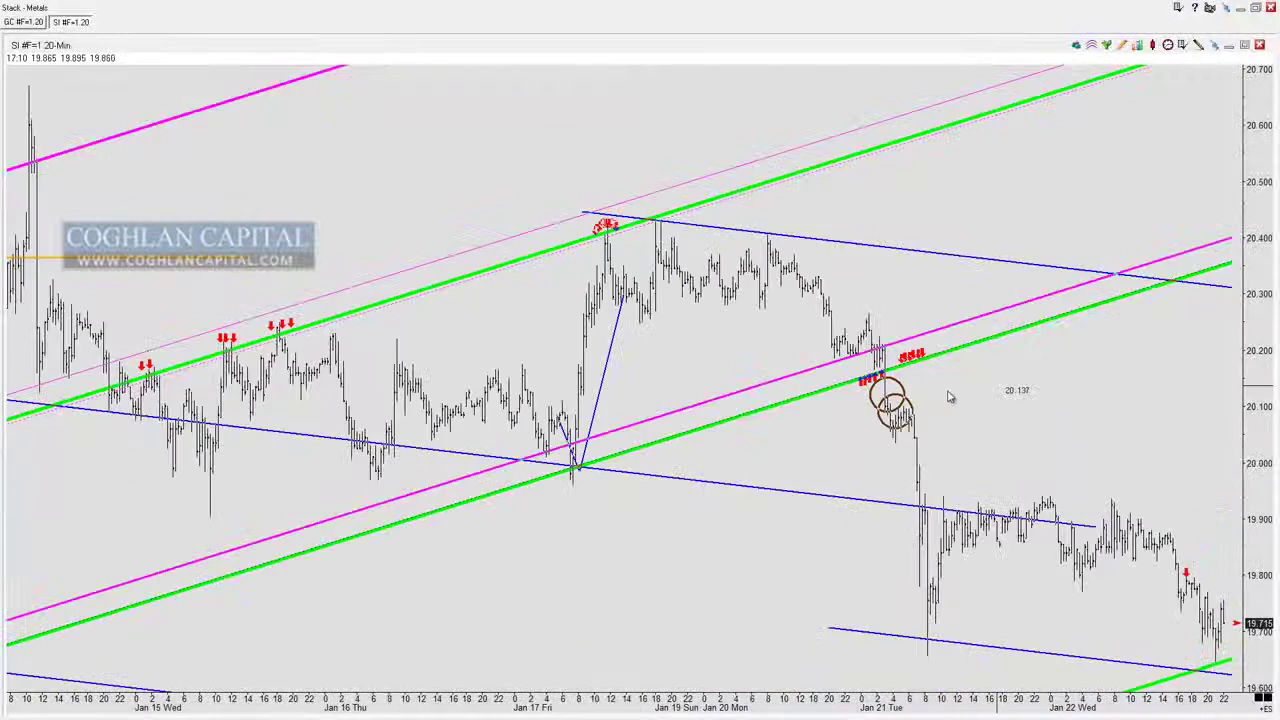
scroll(950, 397, down, 3)
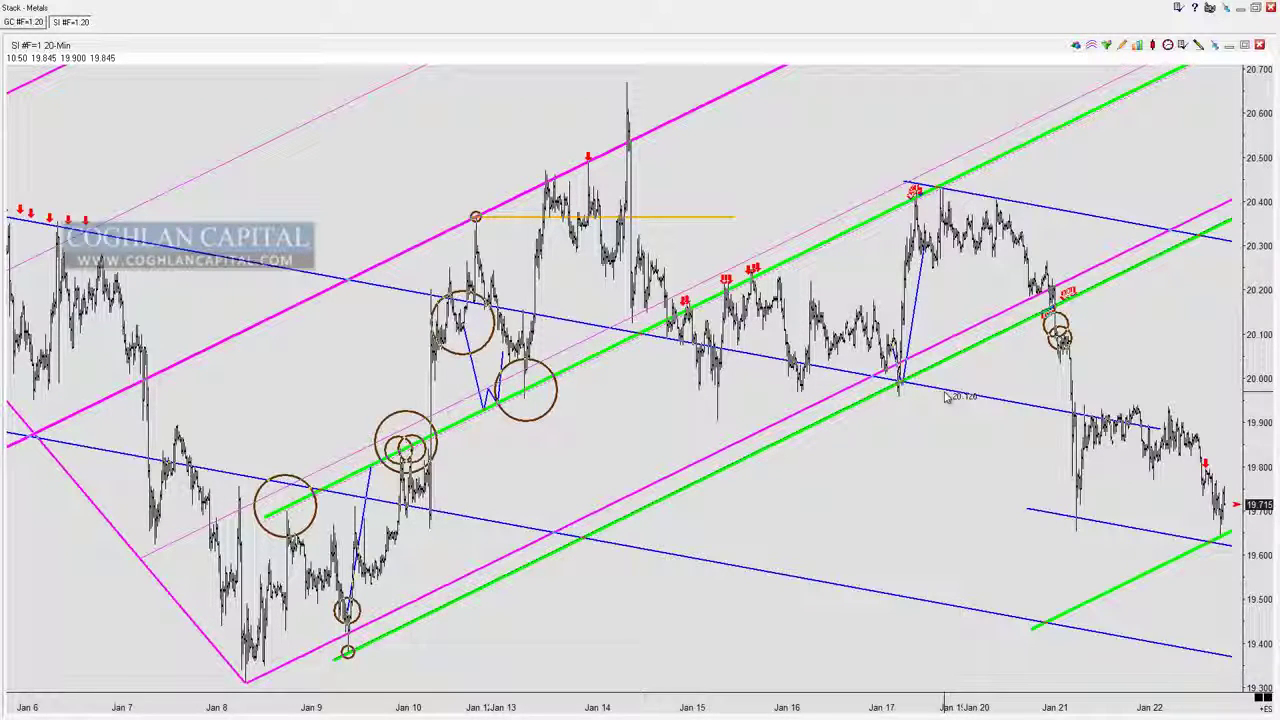
key(c)
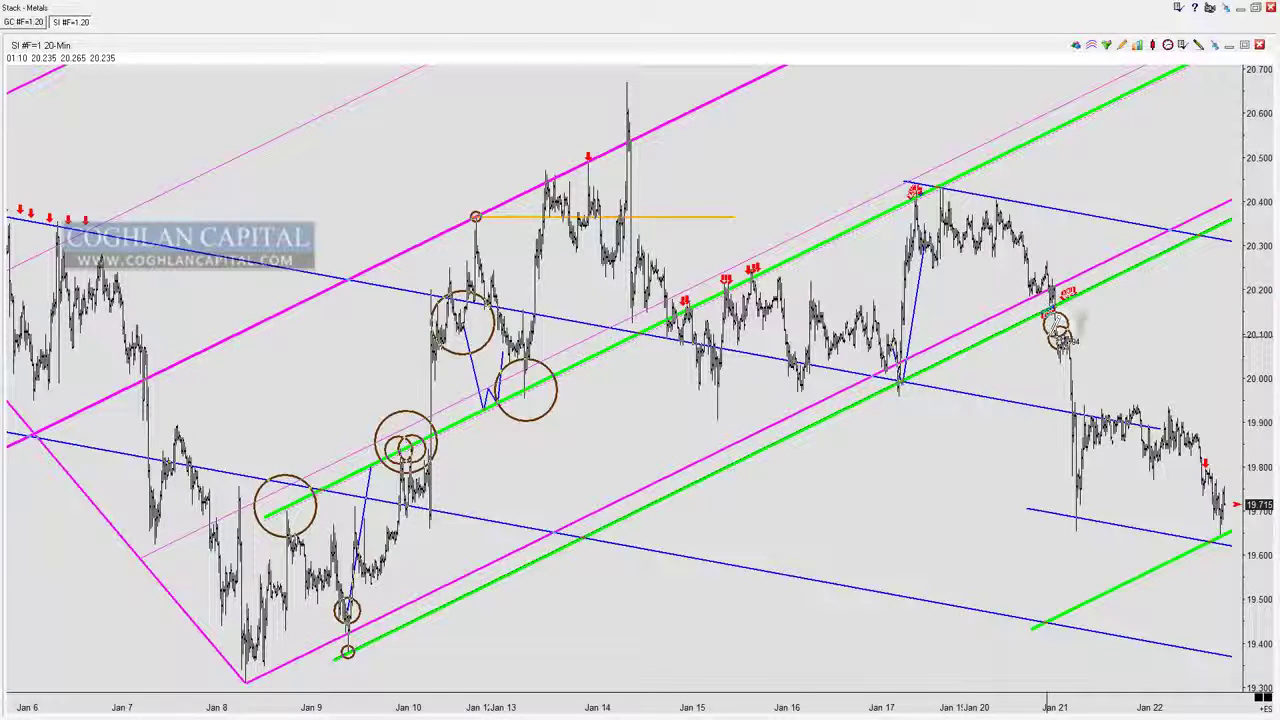
drag(1064, 342, 1090, 340)
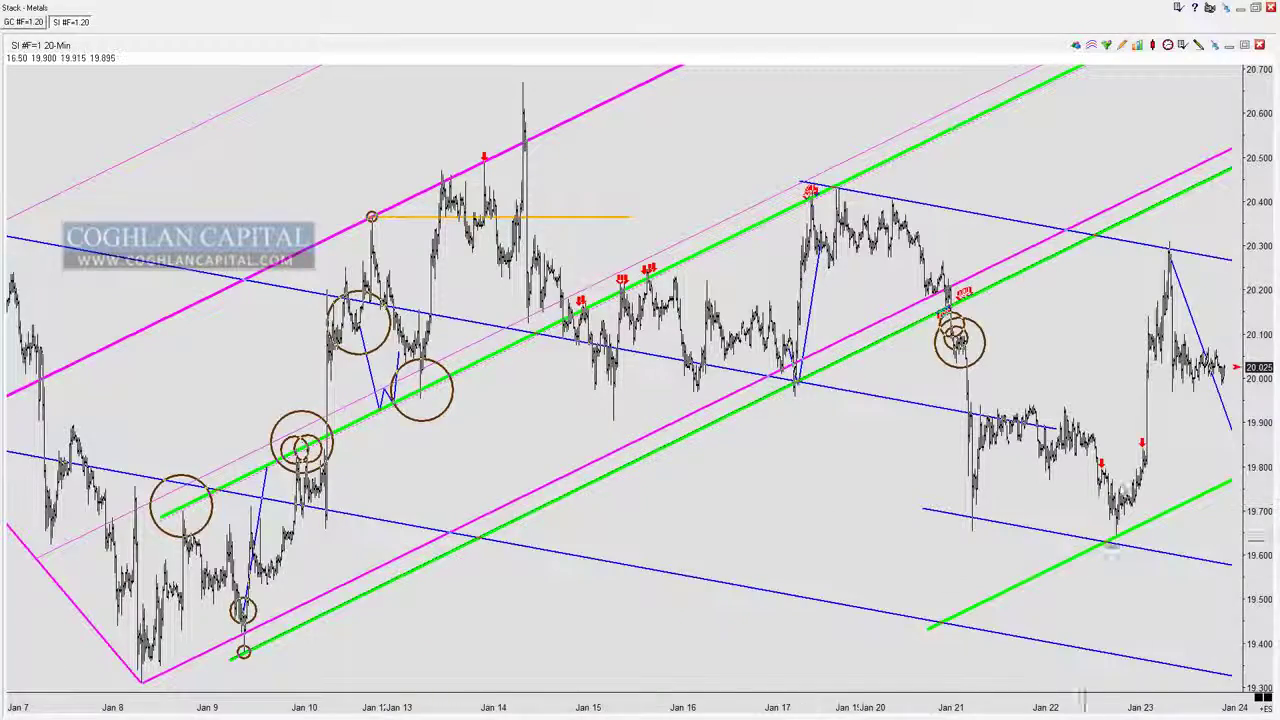
- Examine the blue projection from the Jan 23 high to the lower blue line within the overall set of magenta, green and blue lines
drag(1059, 342, 1000, 335)
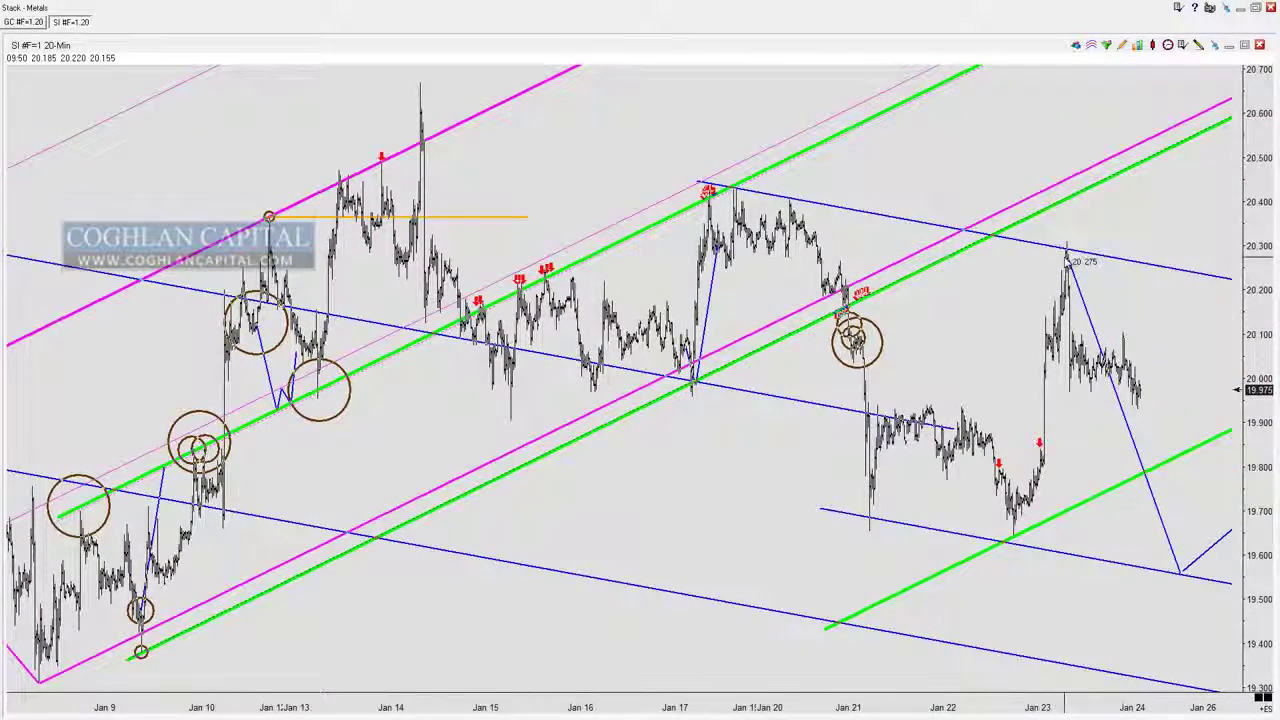
scroll(1024, 266, down, 1)
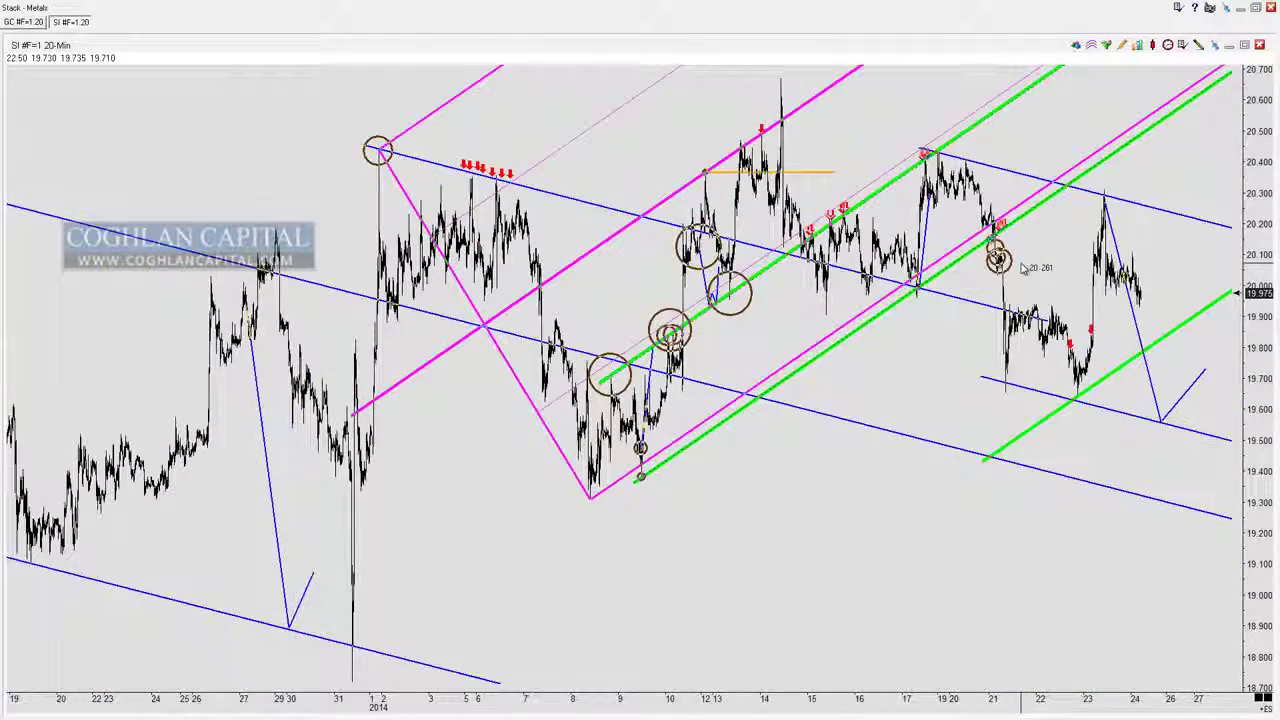
drag(1255, 375, 1255, 490)
drag(1141, 543, 1031, 567)
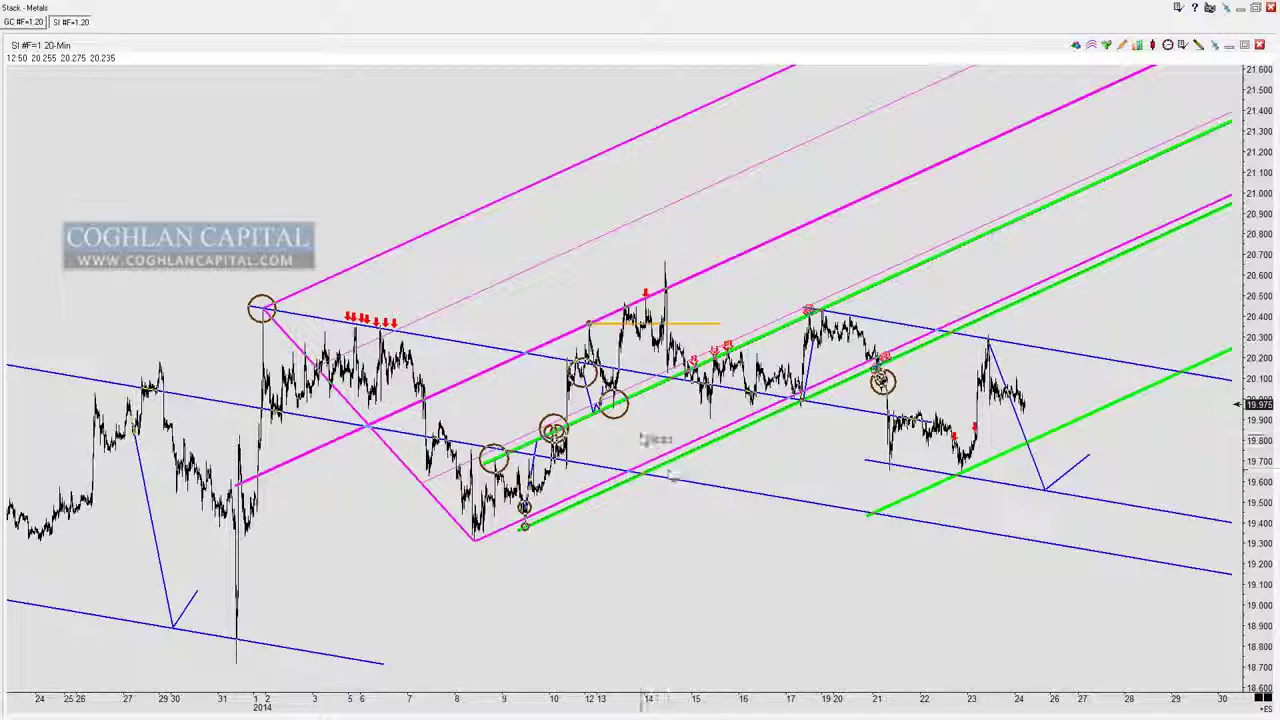
scroll(637, 426, up, 3)
drag(459, 585, 740, 558)
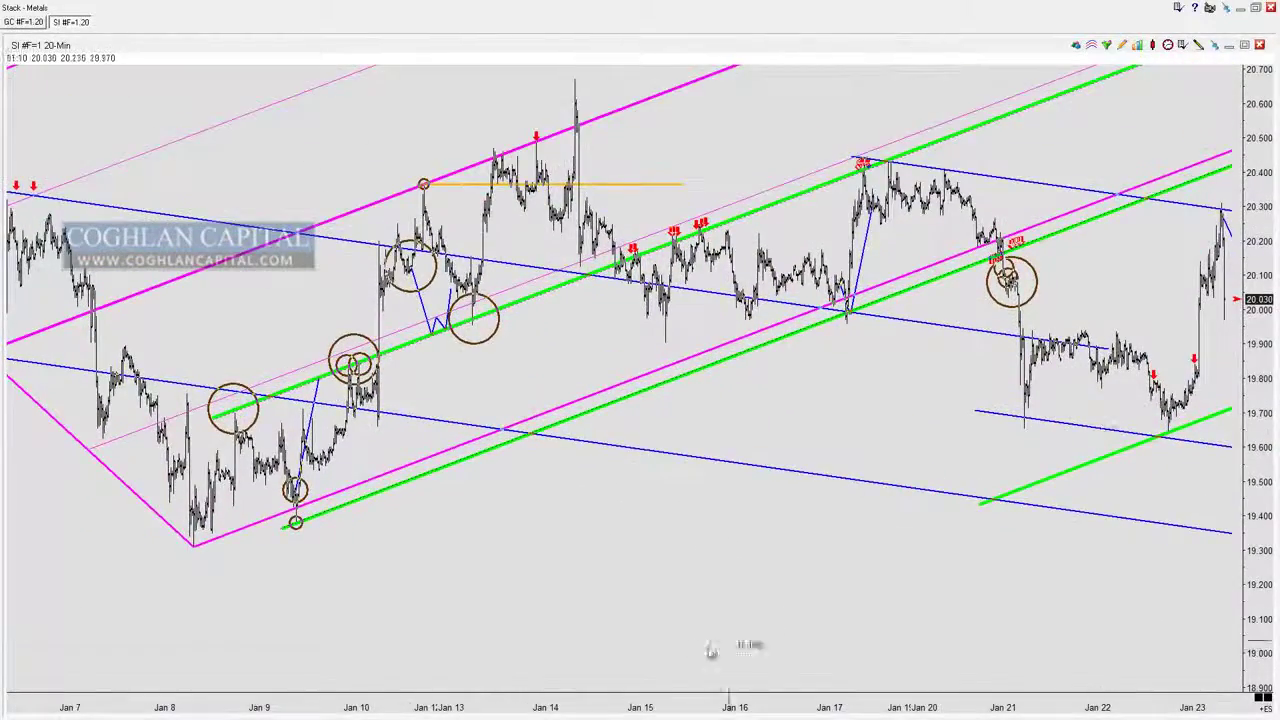
- Place a row of five circles along the lower magenta and green line pair between Jan 13 and Jan 16
drag(692, 650, 710, 697)
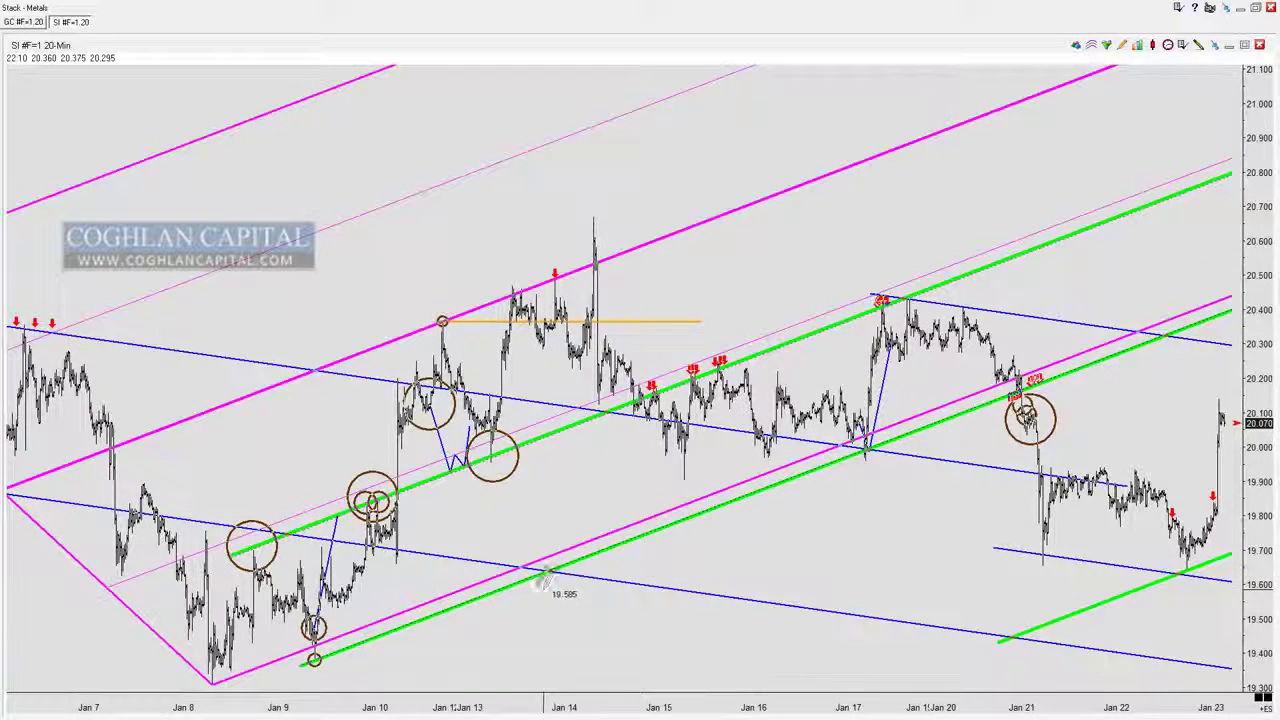
click(523, 575)
click(586, 558)
click(648, 529)
drag(683, 469, 739, 525)
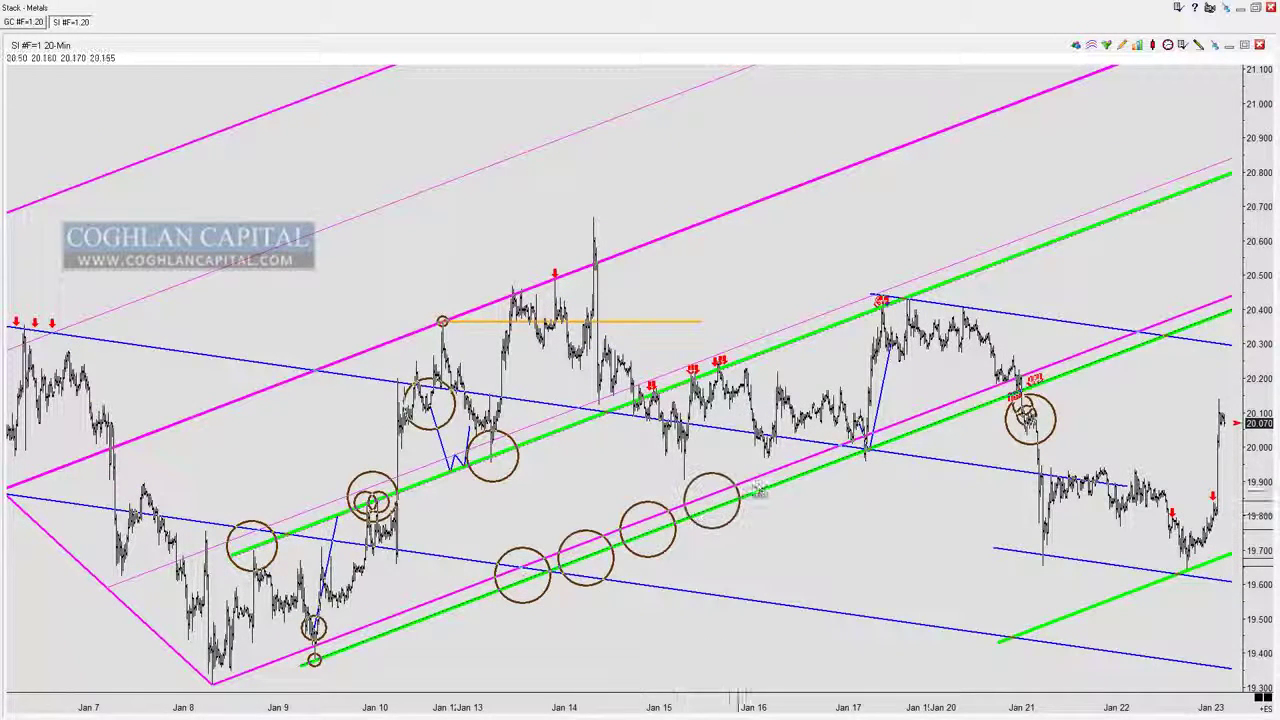
drag(724, 457, 780, 513)
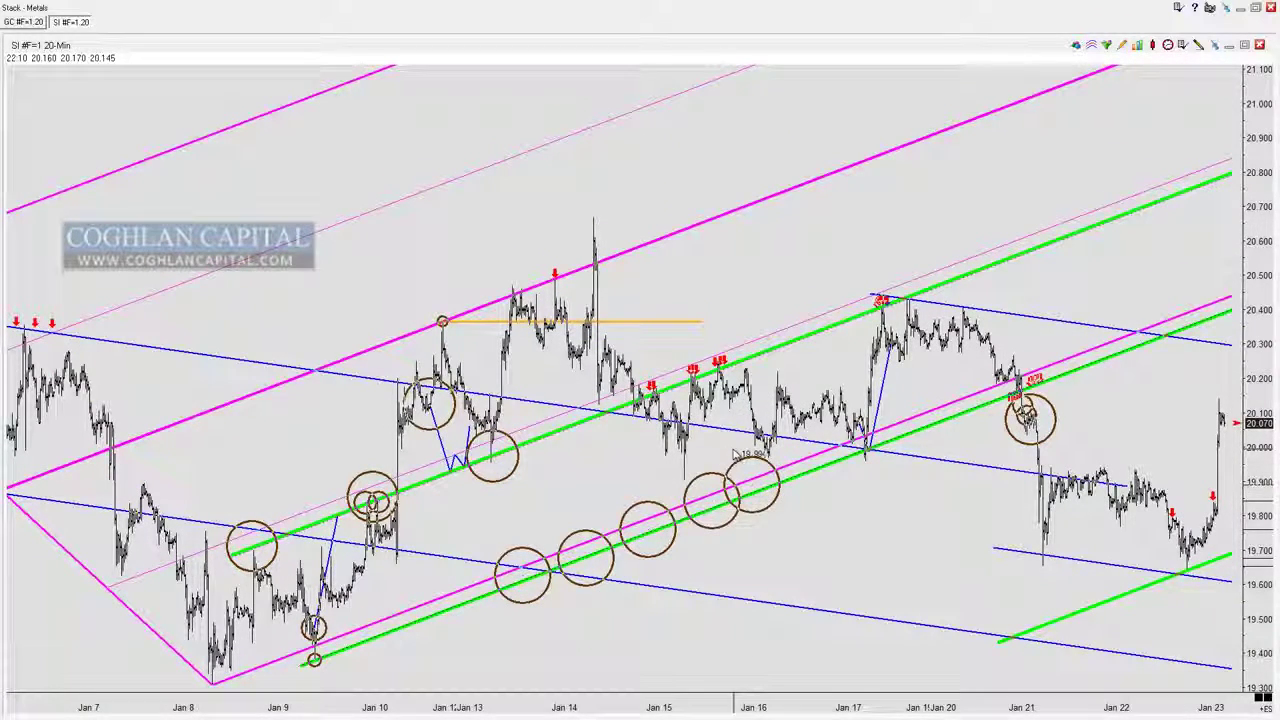
- Place a row of overlapping circles along the uppermost thick magenta line between Jan 7 and Jan 10
click(149, 158)
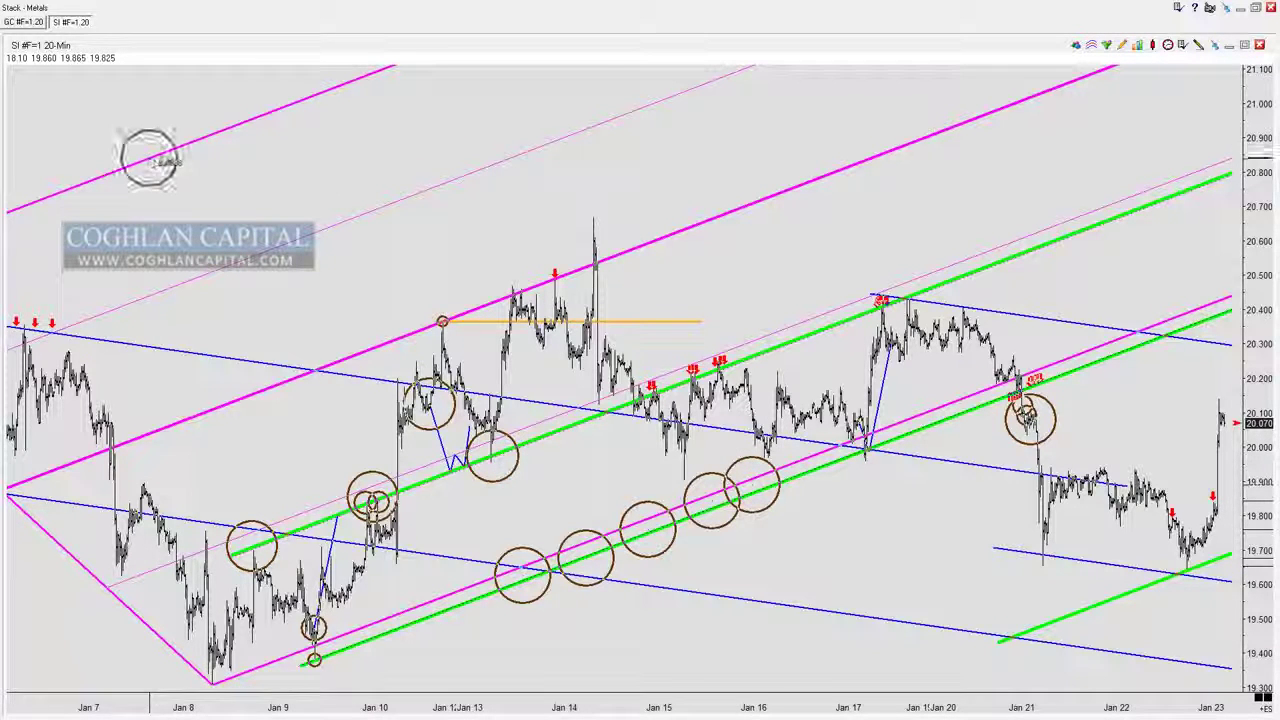
click(187, 146)
click(219, 134)
click(267, 118)
click(311, 100)
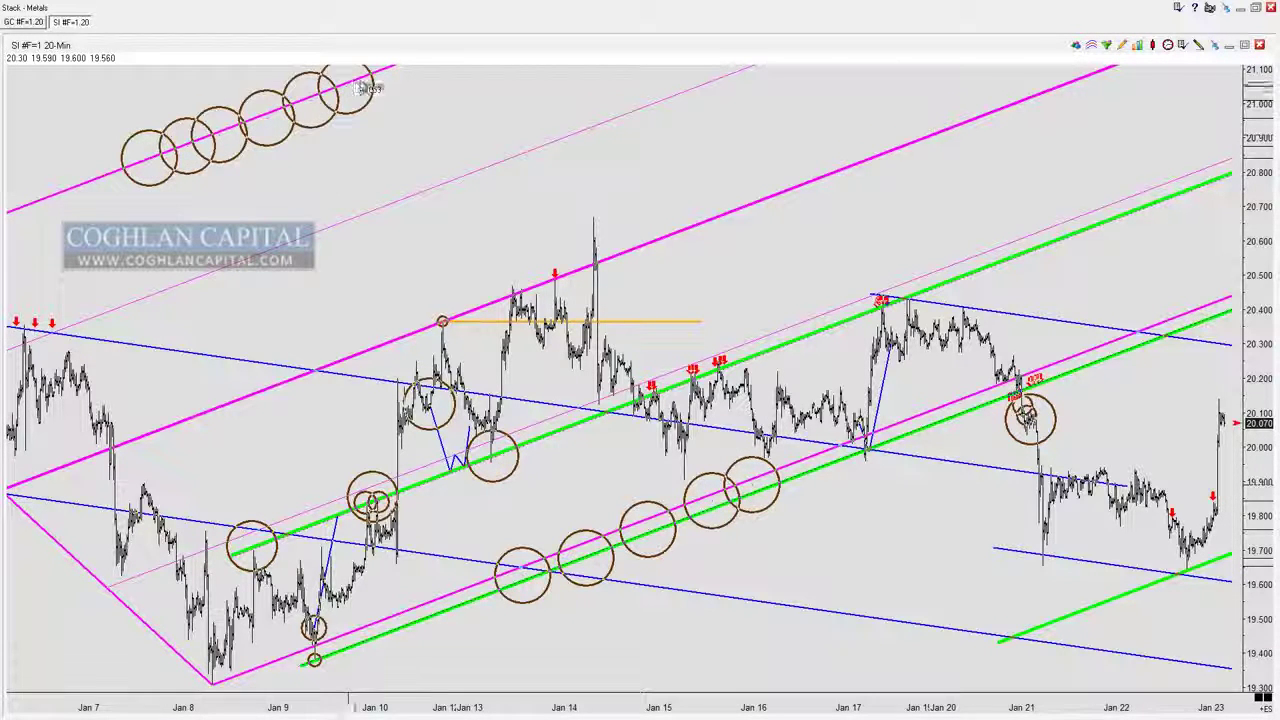
click(360, 84)
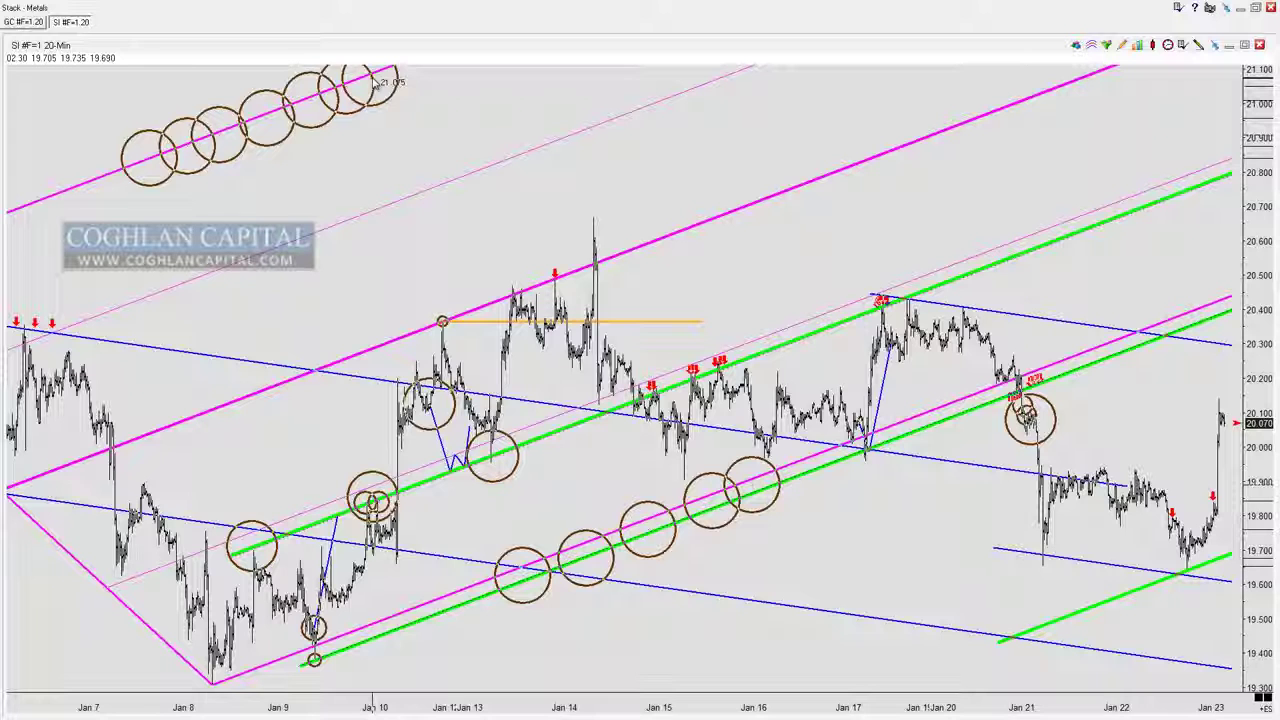
- Undo both rows of circles along the uppermost magenta line and the lower magenta and green lines
key(ctrl+z)
key(ctrl+z)
key(ctrl+z)
key(ctrl+z)
key(ctrl+z)
key(ctrl+z)
key(ctrl+z)
key(ctrl+z)
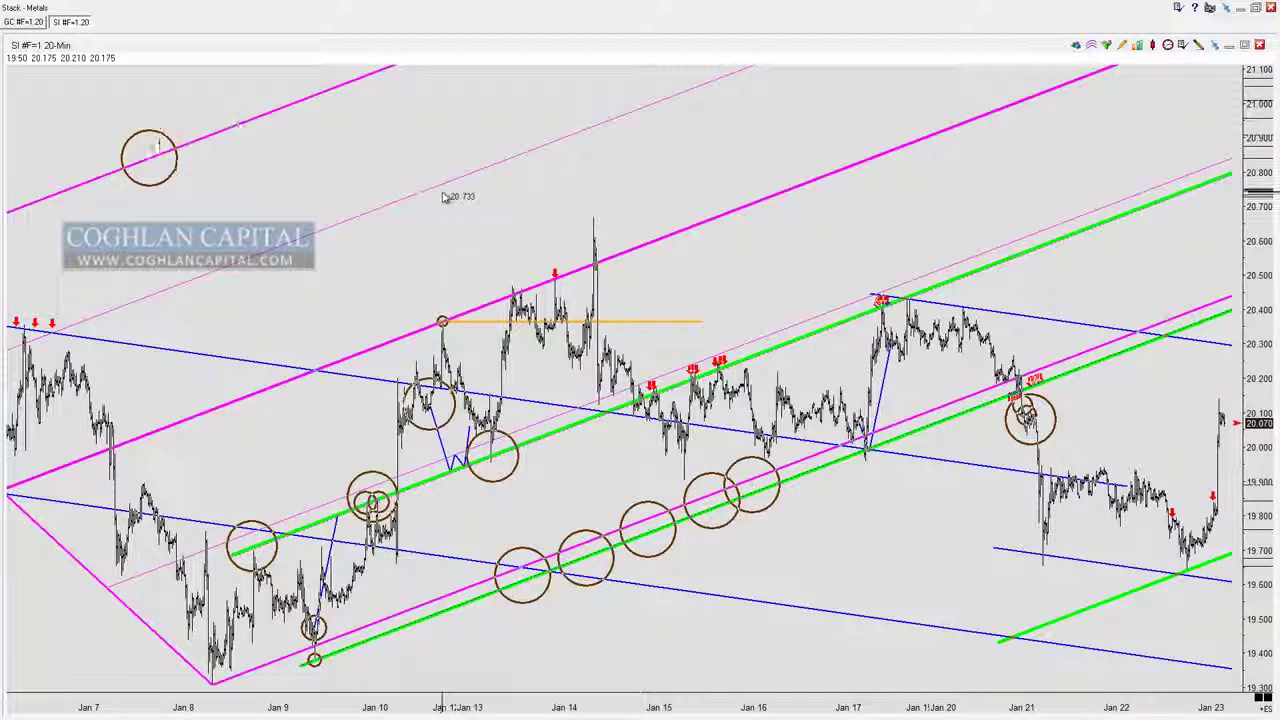
key(ctrl+z)
key(ctrl+z)
key(ctrl+z)
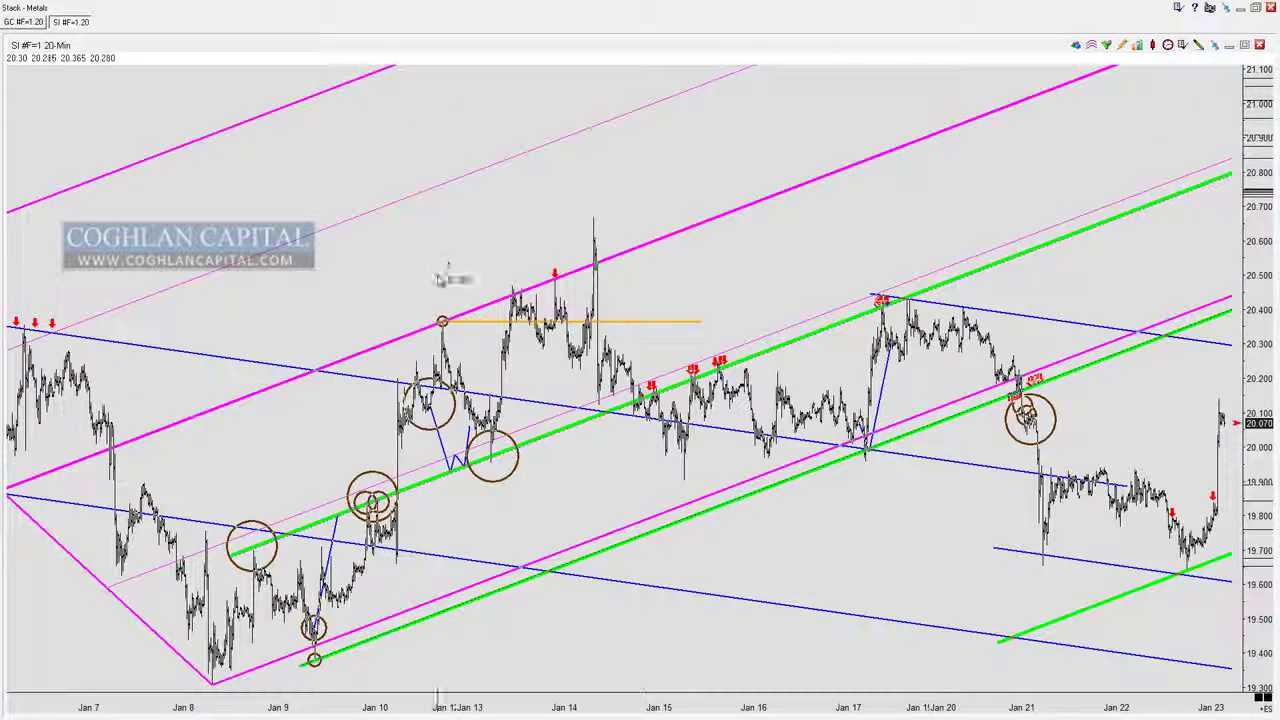
- Try two steep blue lines around Jan 10, crossing the magenta and green lines, and delete each one
mouse_move(441, 590)
mouse_down()
mouse_move(443, 300)
mouse_move(400, 66)
mouse_up()
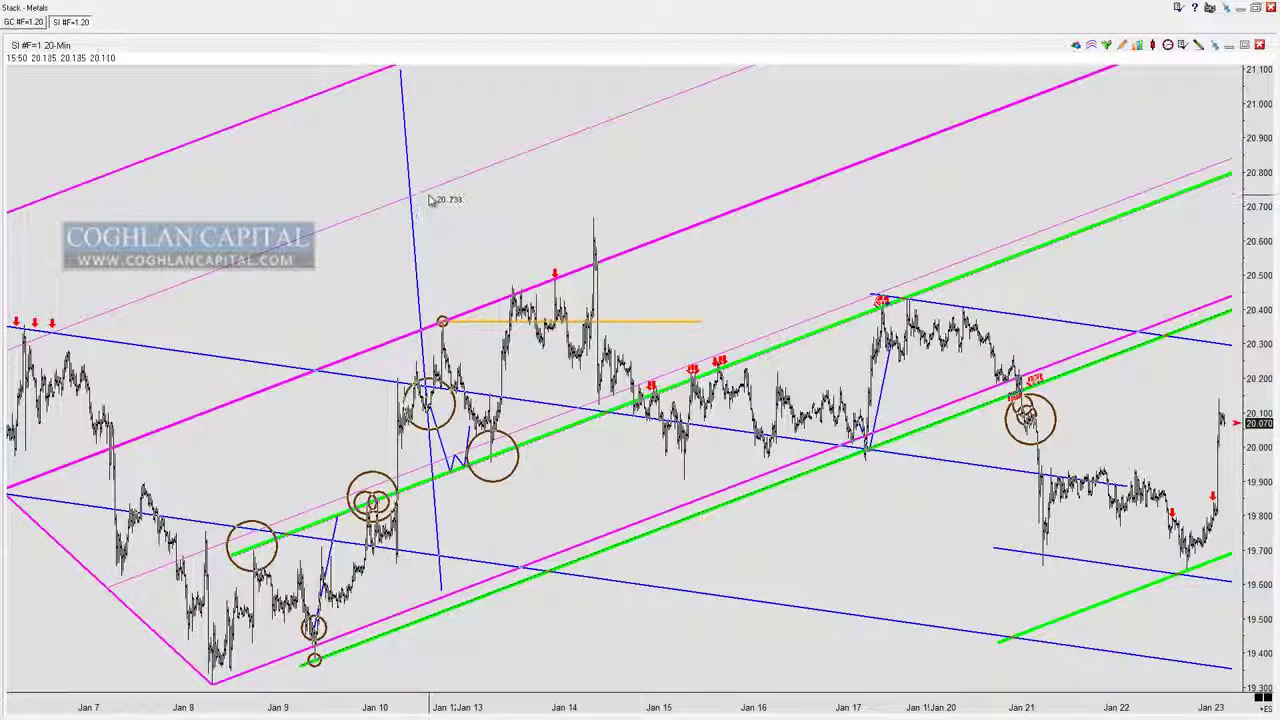
key(Delete)
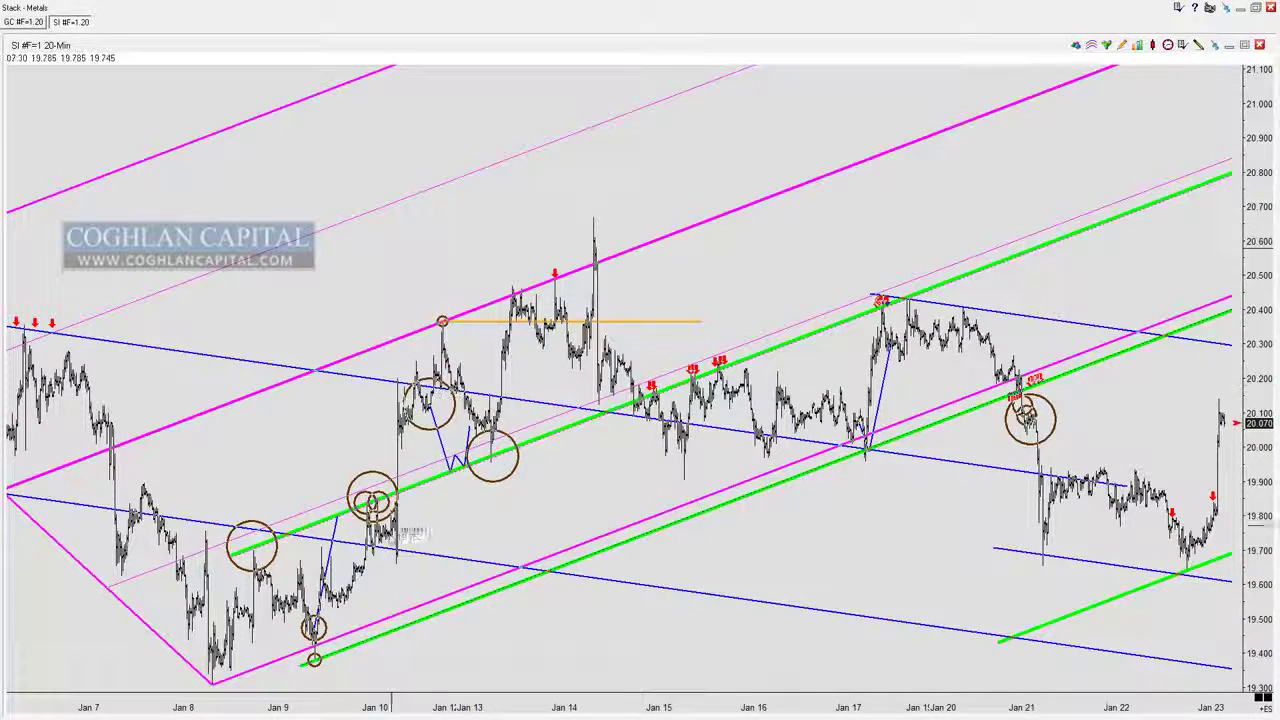
mouse_move(342, 600)
mouse_down()
mouse_move(380, 249)
mouse_move(376, 162)
mouse_up()
drag(374, 98, 365, 104)
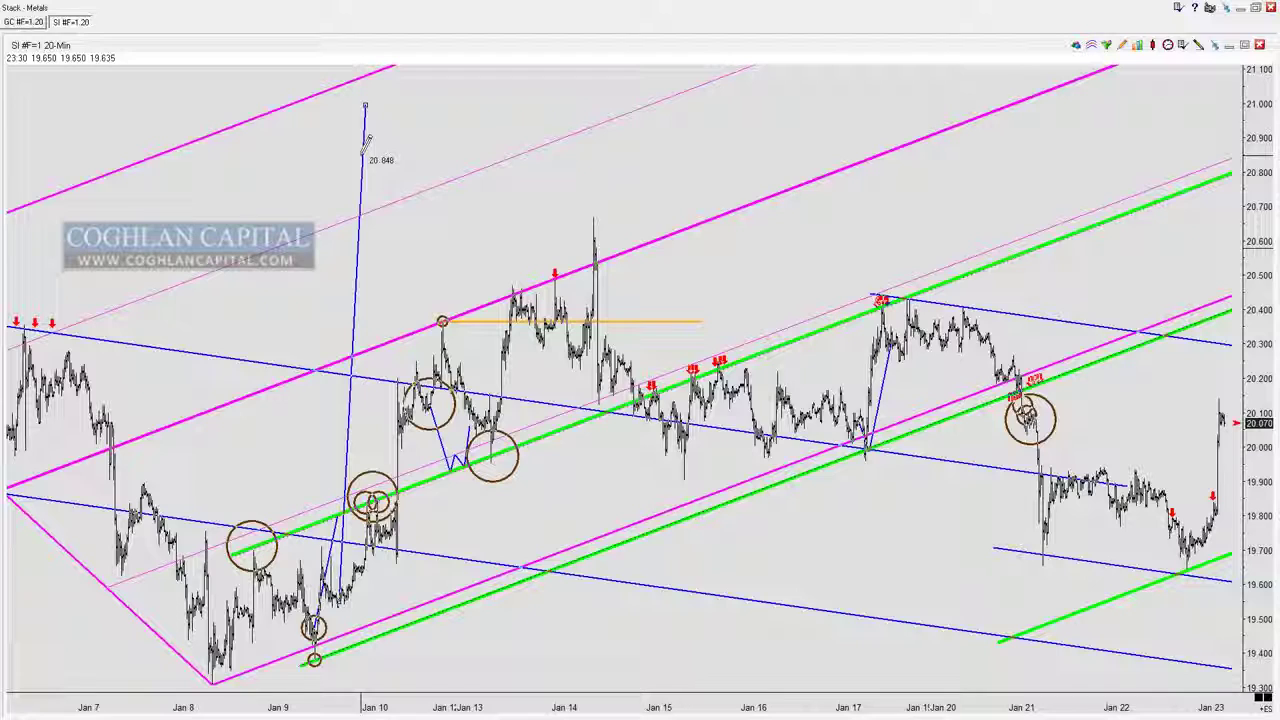
key(Delete)
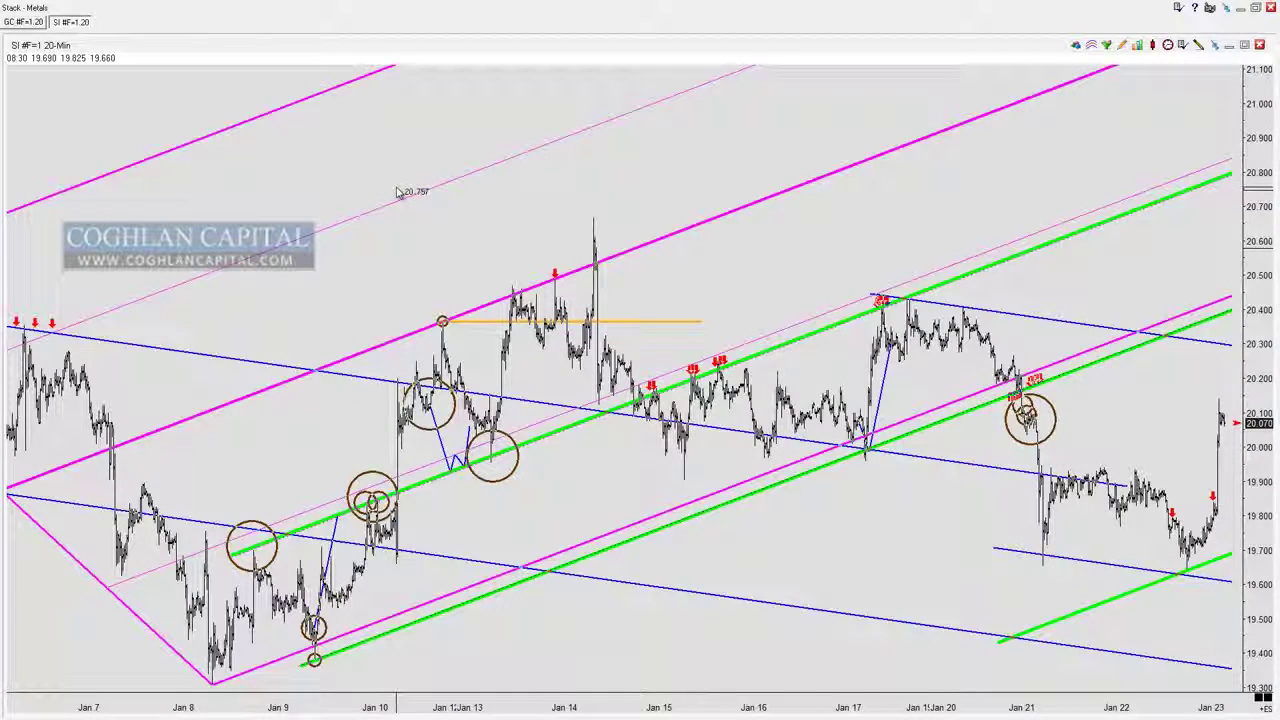
- Try a trail of circles following the price from the Jan 9 low up to the Jan 12 high, and delete them
drag(423, 200, 623, 240)
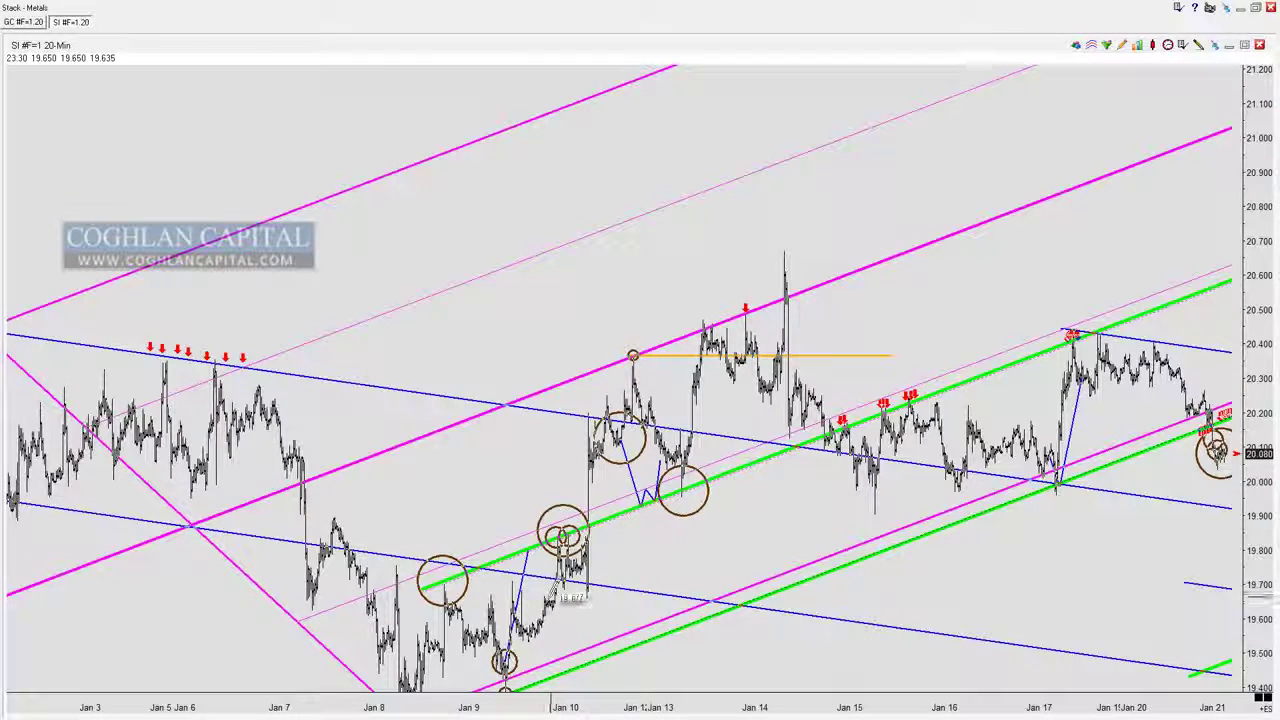
click(530, 657)
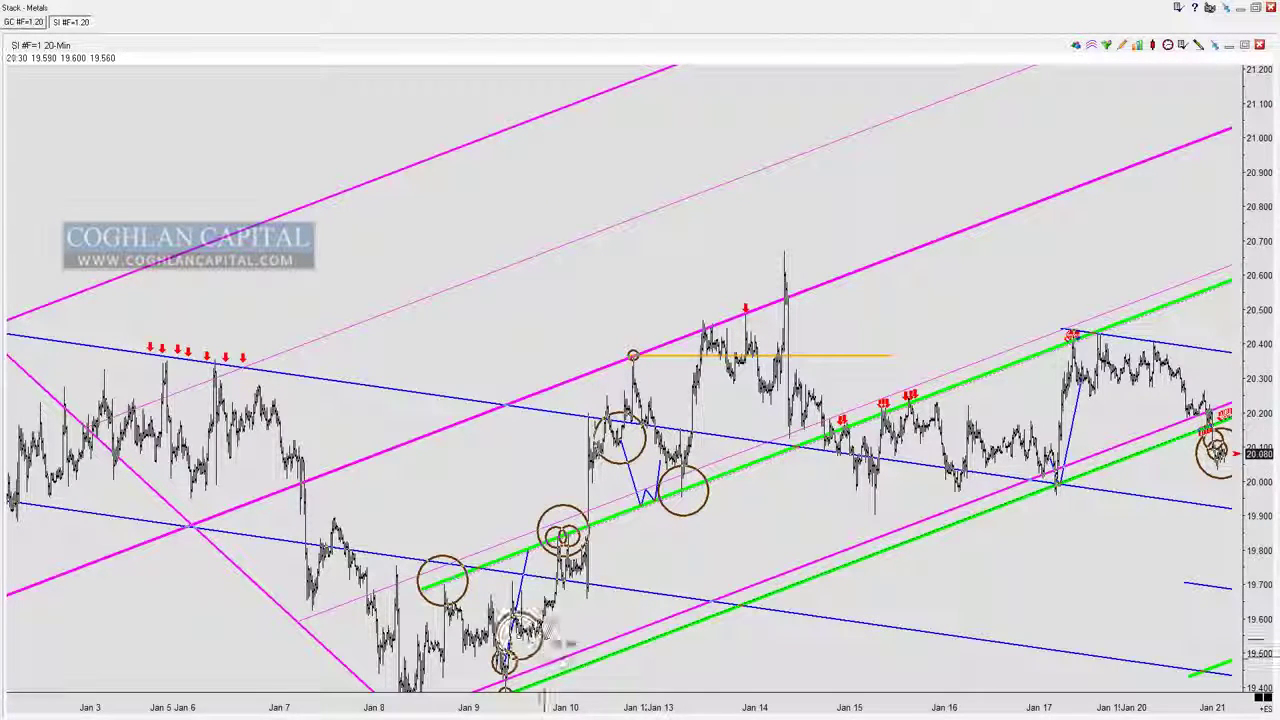
mouse_move(550, 624)
mouse_down()
mouse_move(605, 402)
mouse_move(632, 360)
mouse_up()
key(Delete)
key(Delete)
key(Delete)
key(Delete)
key(Delete)
key(Delete)
key(Delete)
key(Delete)
key(Delete)
key(Delete)
key(Delete)
key(Delete)
key(Delete)
key(Delete)
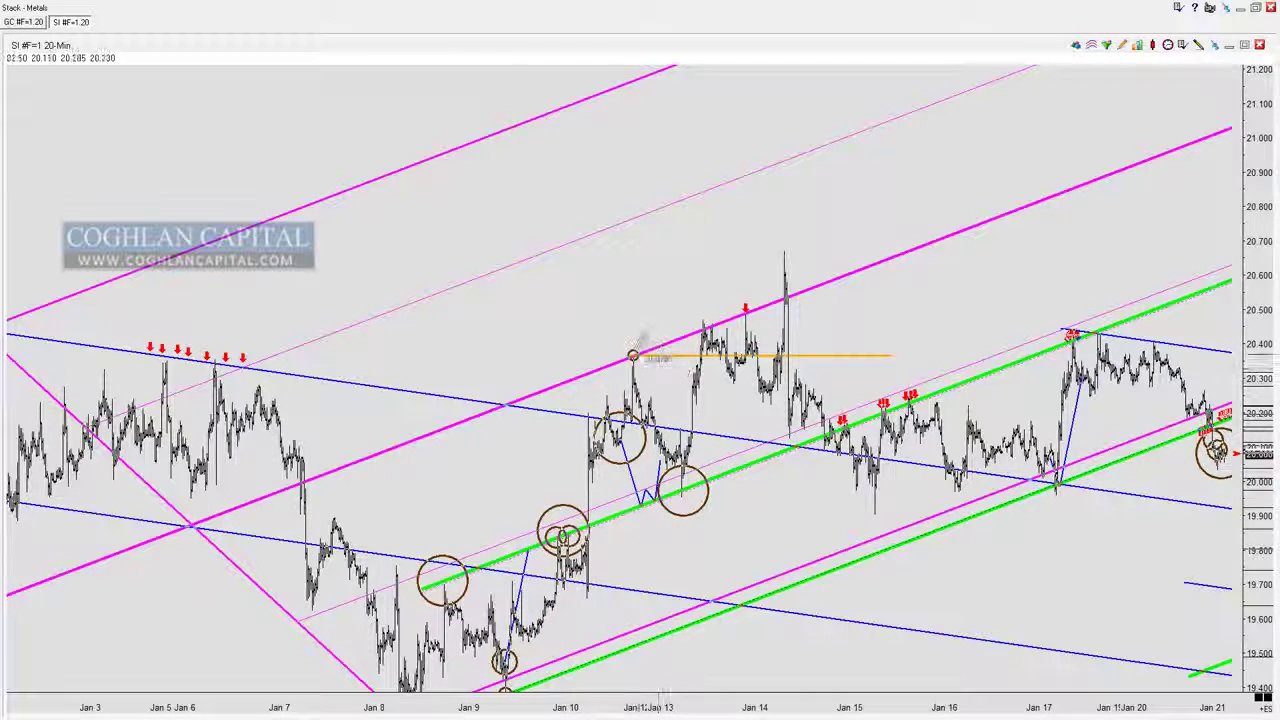
- Delete the circle around the Jan 13 low at the upper green line
drag(633, 355, 646, 360)
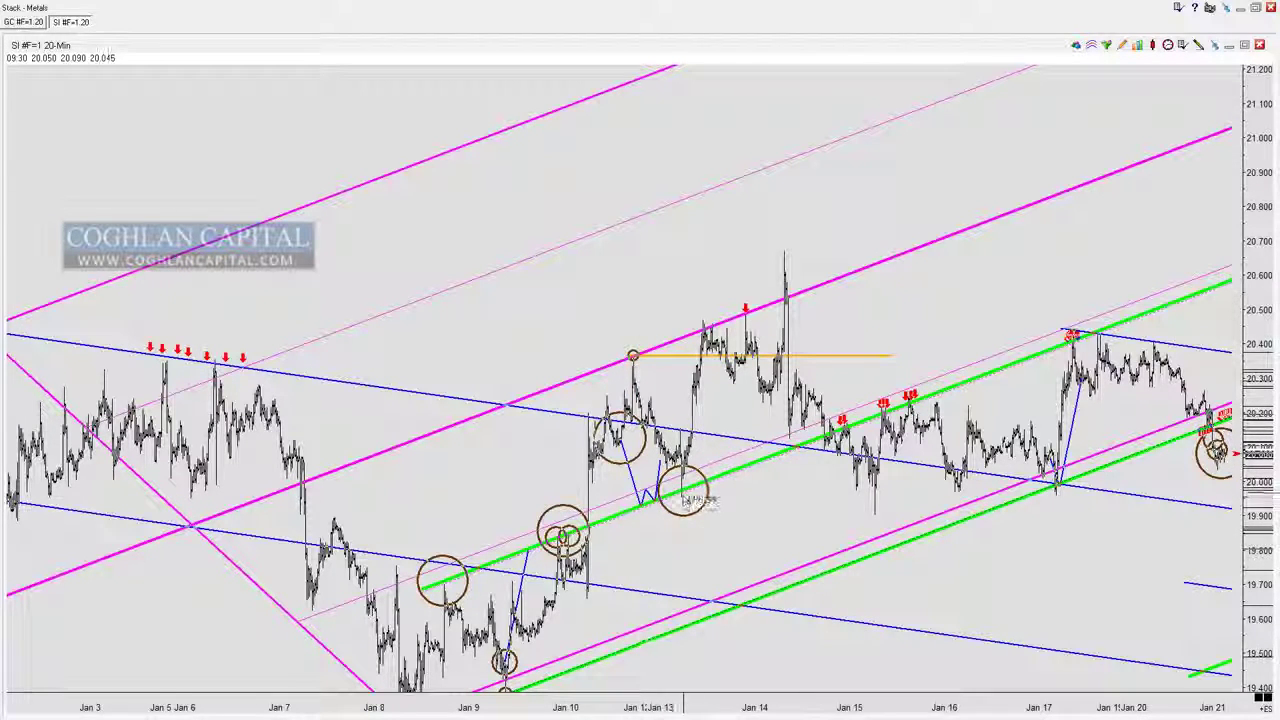
click(707, 492)
key(Delete)
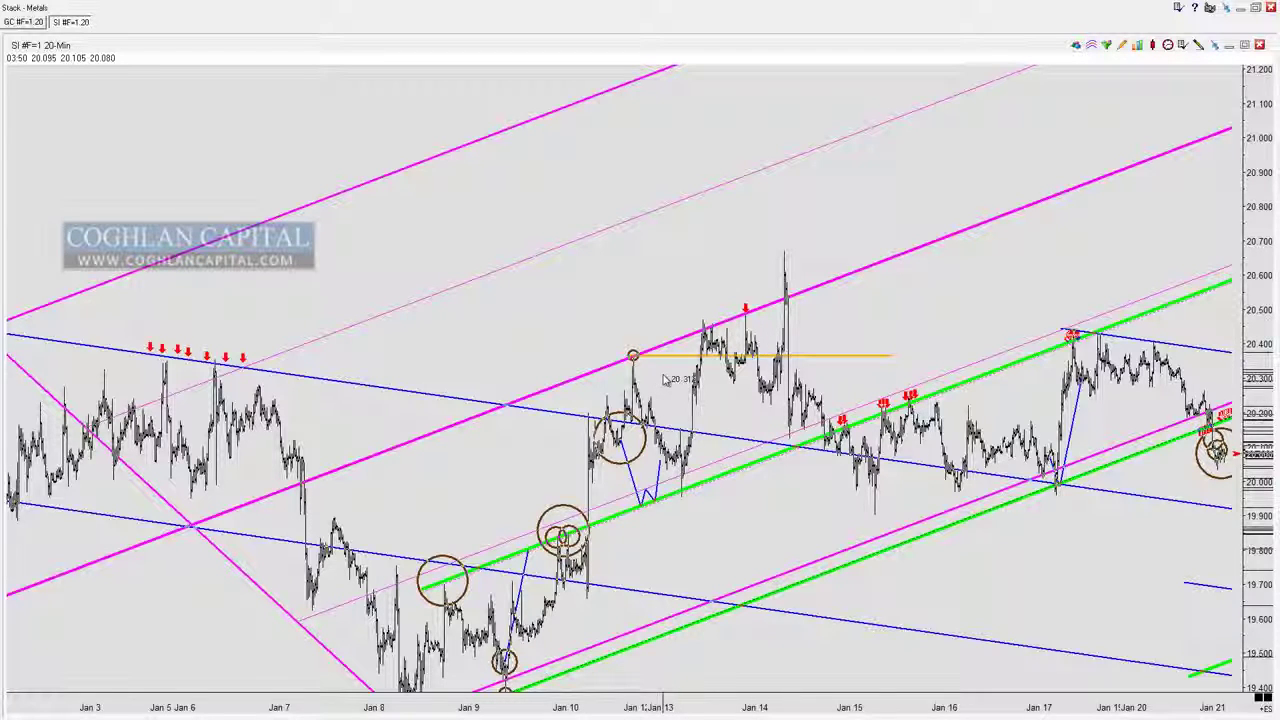
- Place four circles along the middle thick magenta line on the Jan 12 to Jan 14 highs, at about 20.37, 20.45, 20.49 and 20.54
mouse_move(631, 366)
mouse_down()
mouse_move(650, 356)
mouse_move(636, 354)
mouse_up()
click(702, 328)
click(747, 312)
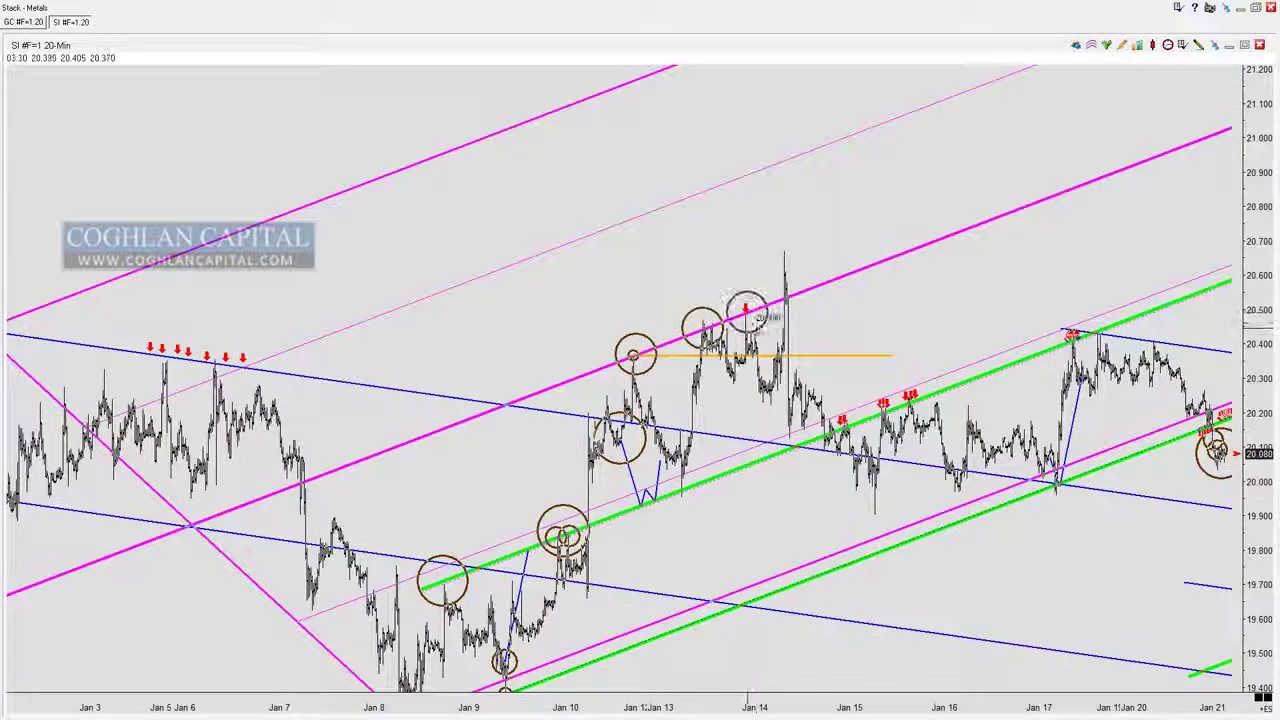
drag(765, 278, 806, 318)
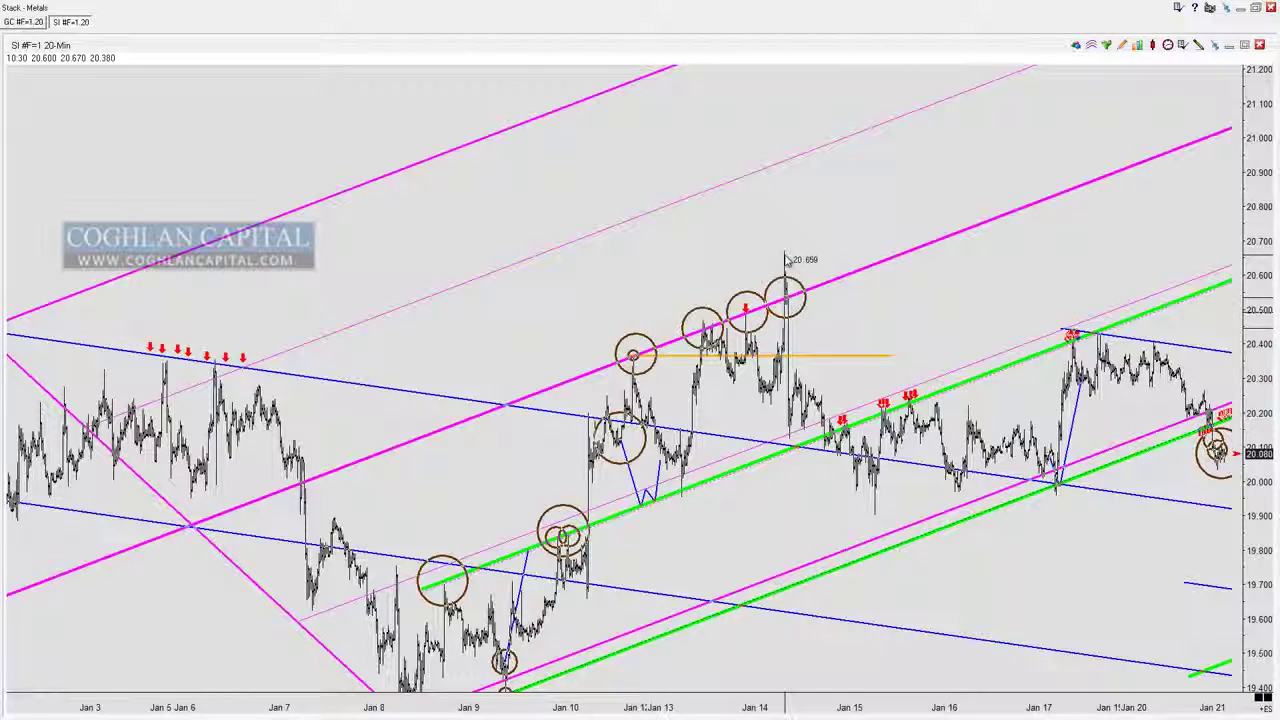
drag(775, 241, 796, 261)
key(Delete)
- Try a blue zigzag projection from the Jan 14 spike up to about 20.77 and back to the magenta line, and undo it
scroll(830, 345, up, 3)
drag(690, 340, 842, 374)
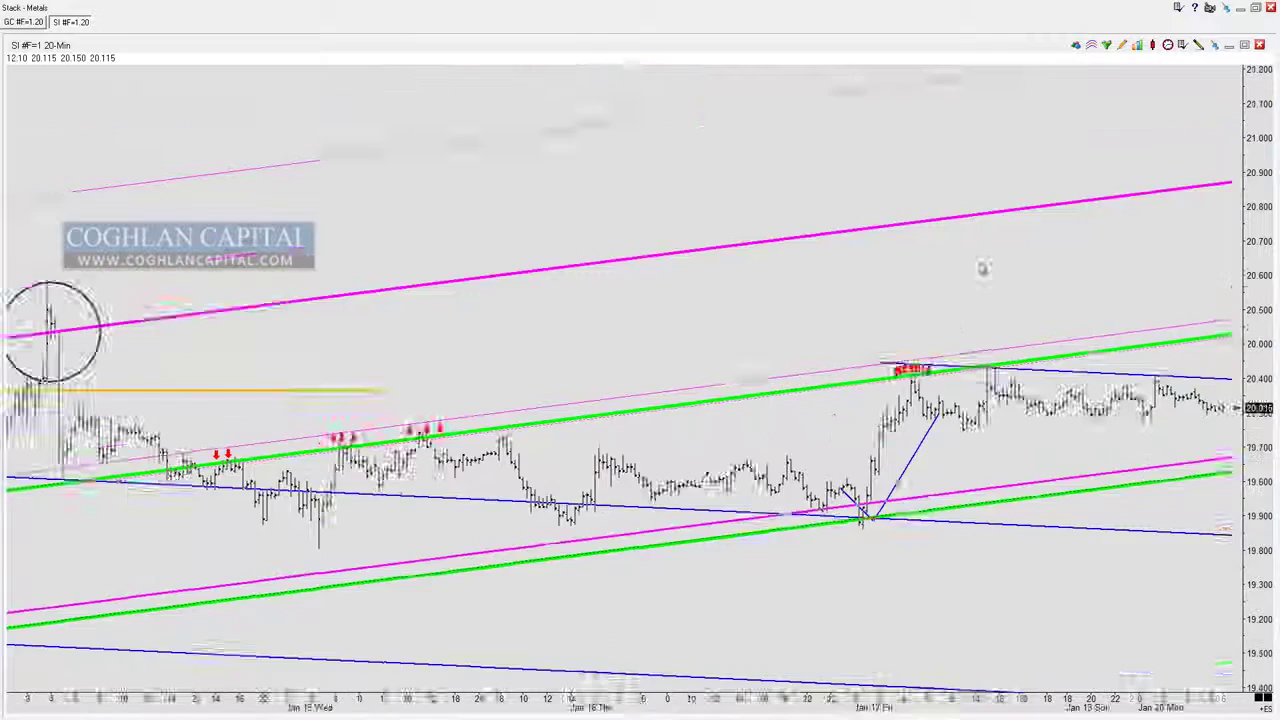
drag(983, 268, 1162, 202)
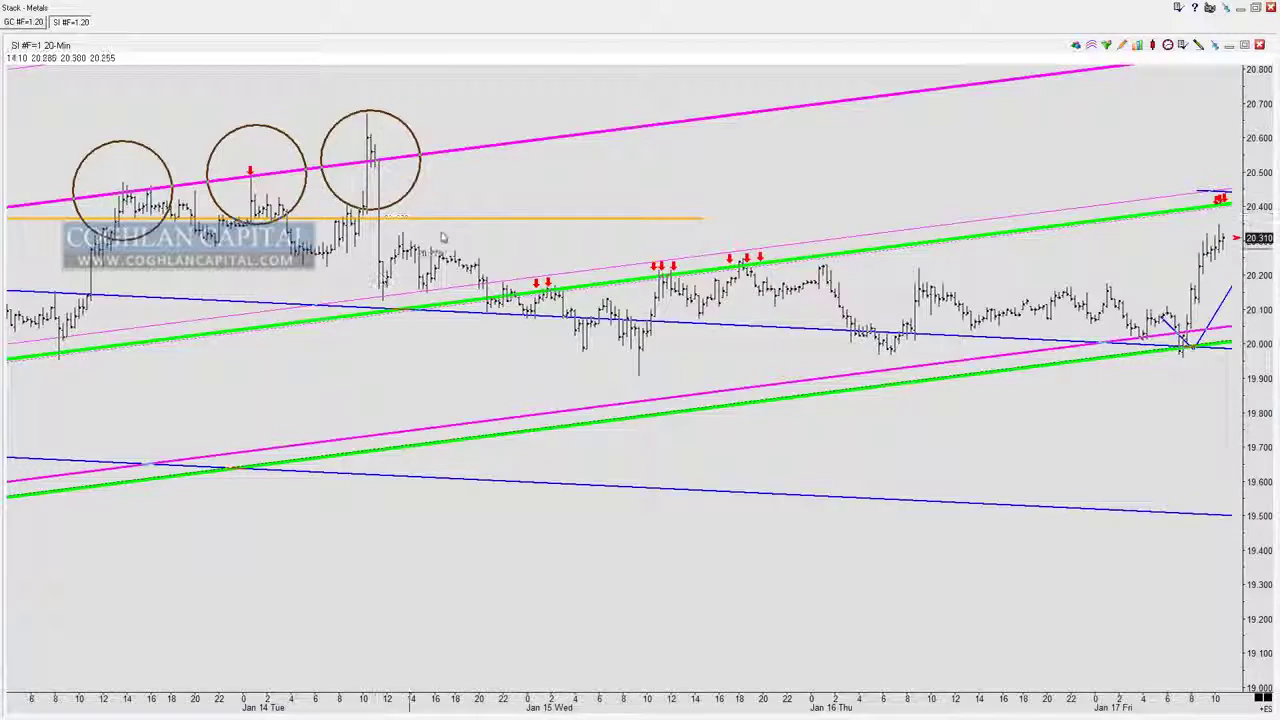
scroll(500, 212, down, 3)
drag(724, 272, 708, 409)
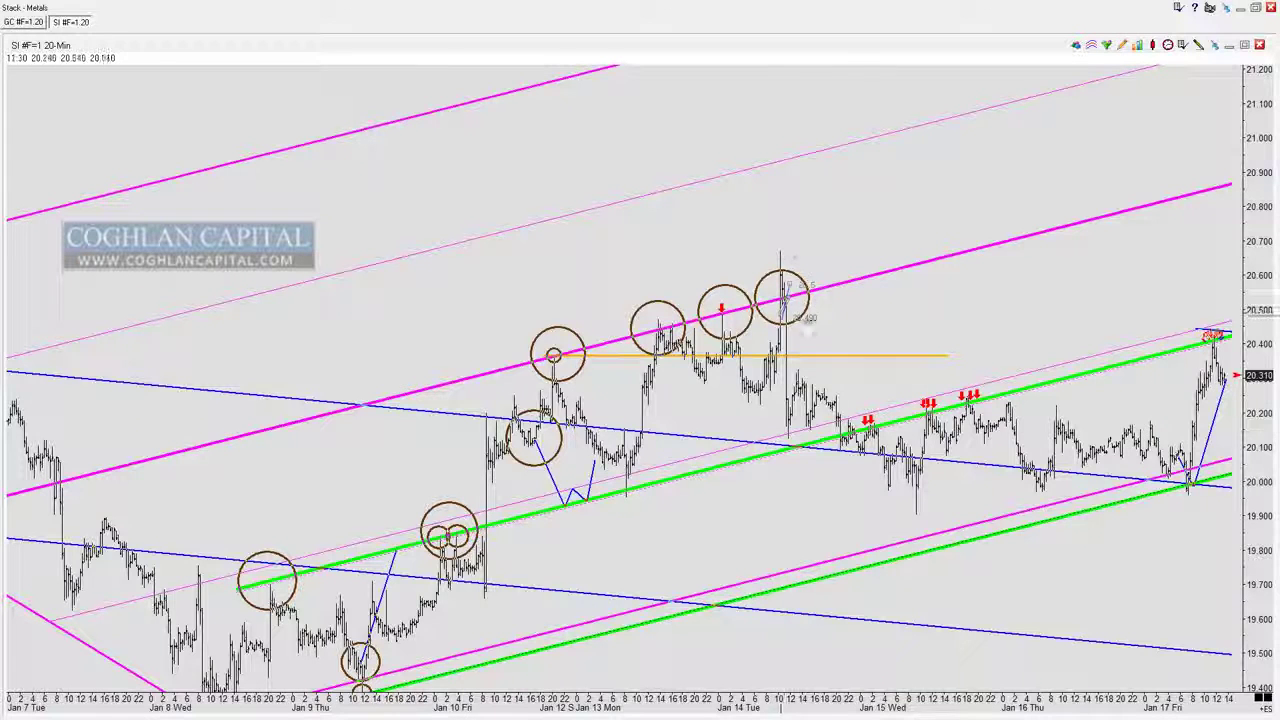
mouse_move(786, 300)
mouse_down()
mouse_move(800, 218)
mouse_move(834, 287)
mouse_move(845, 258)
mouse_move(857, 280)
mouse_move(910, 64)
mouse_up()
key(ctrl+z)
key(ctrl+z)
key(ctrl+z)
key(ctrl+z)
key(ctrl+z)
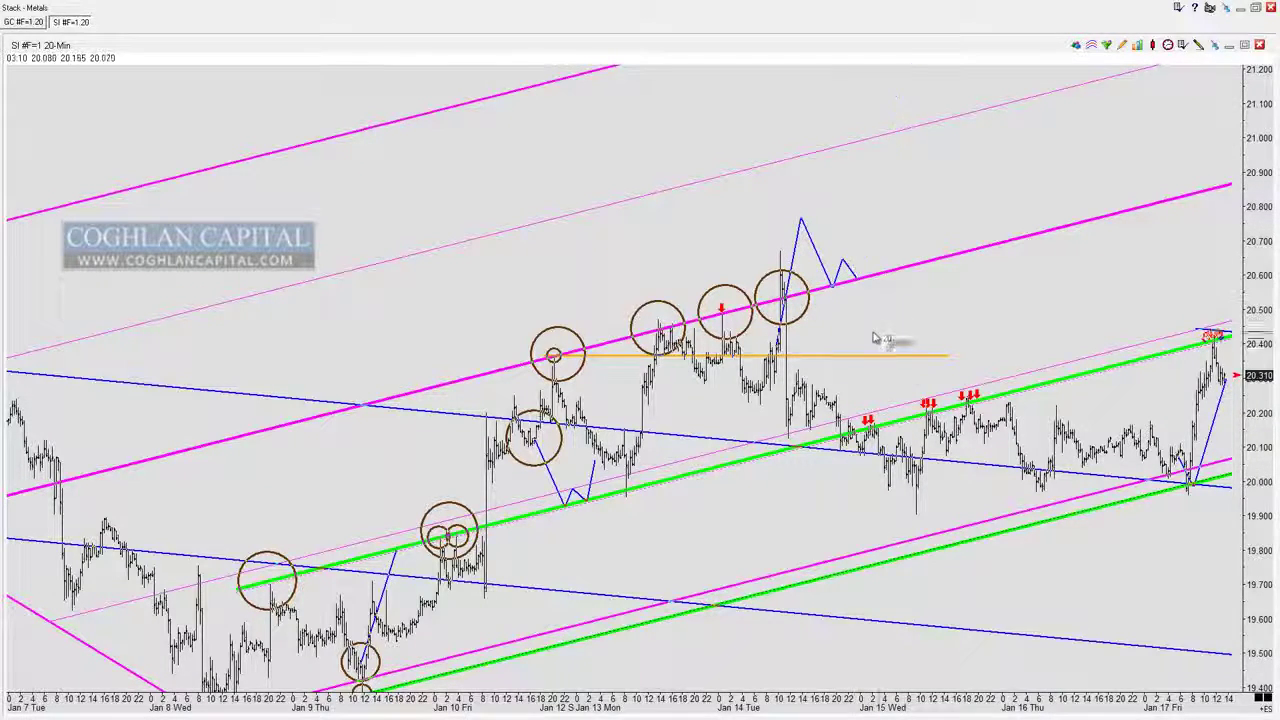
mouse_move(836, 346)
mouse_down()
mouse_move(846, 205)
mouse_move(852, 310)
mouse_up()
key(ctrl+z)
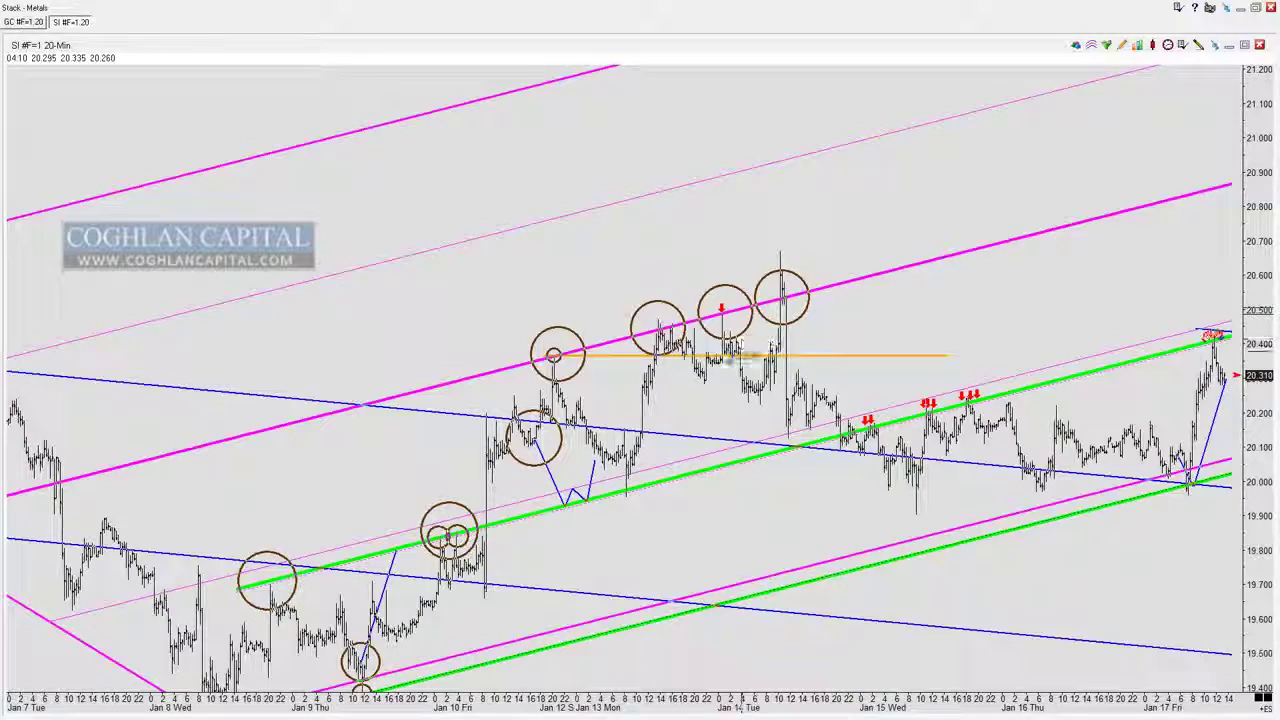
- Try five circles down the decline from Jan 14 to the Jan 15 low and one at the Jan 17 low, and delete them
drag(661, 486, 590, 297)
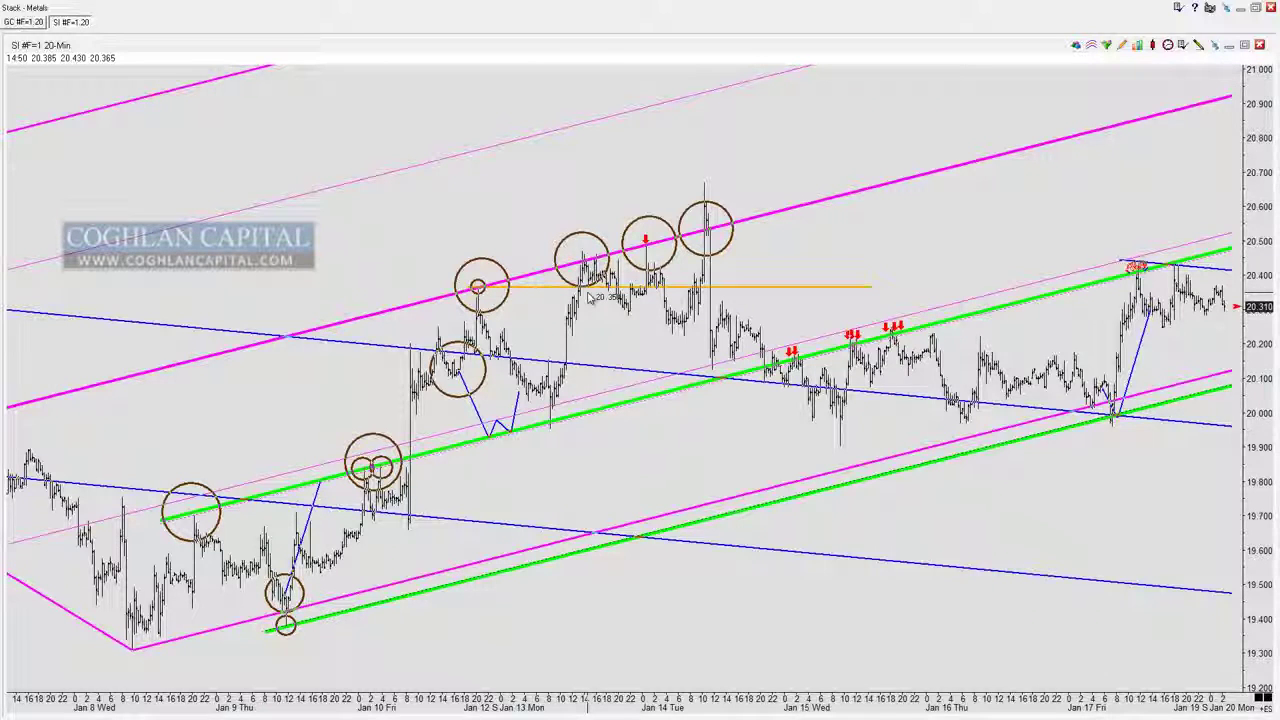
drag(745, 422, 708, 412)
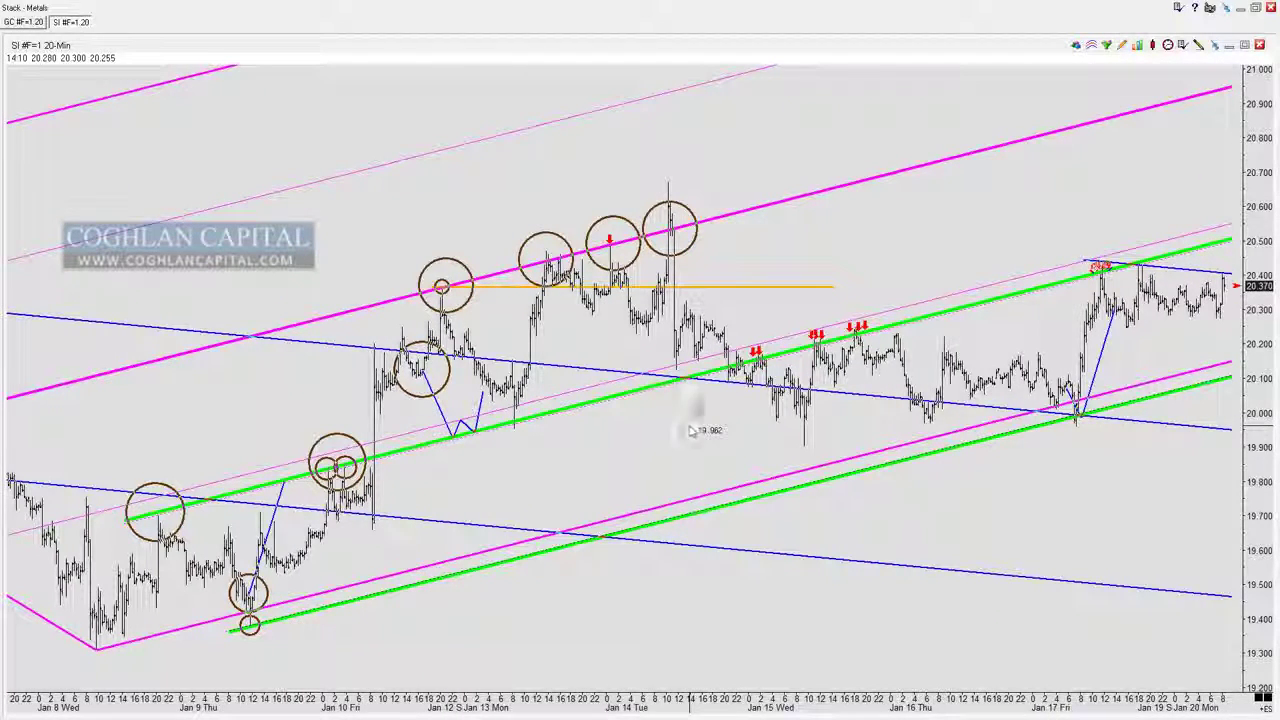
click(678, 294)
click(706, 323)
click(742, 359)
click(764, 382)
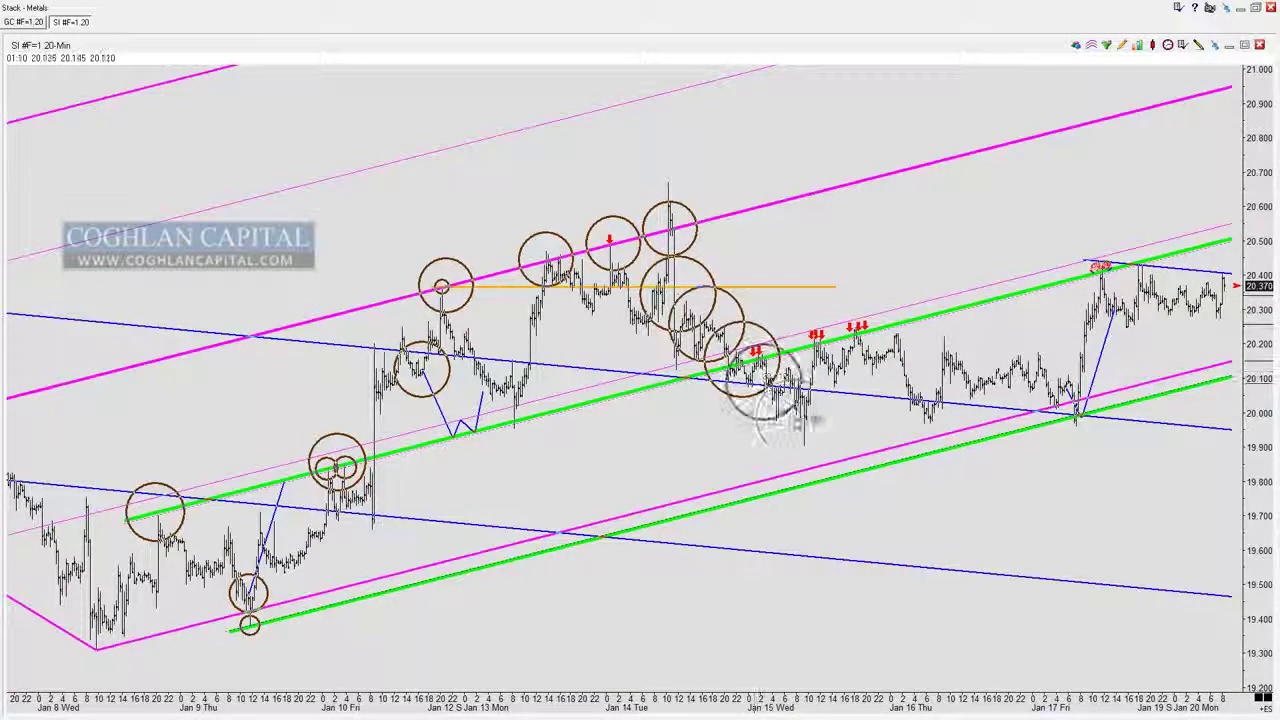
click(794, 417)
click(1058, 416)
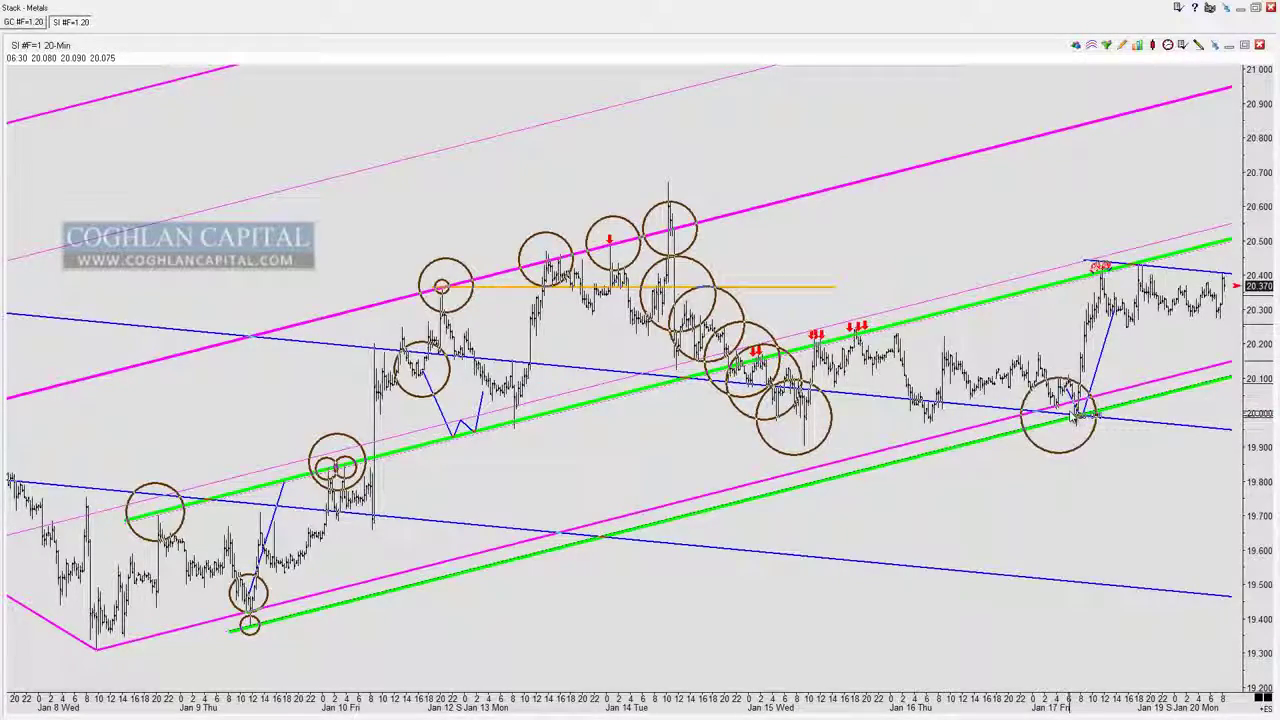
key(Delete)
key(Delete)
key(Delete)
key(Delete)
key(Delete)
key(Delete)
- Place five larger circles along the middle thick magenta line over the Jan 12 to Jan 14 touches
drag(1048, 478, 841, 488)
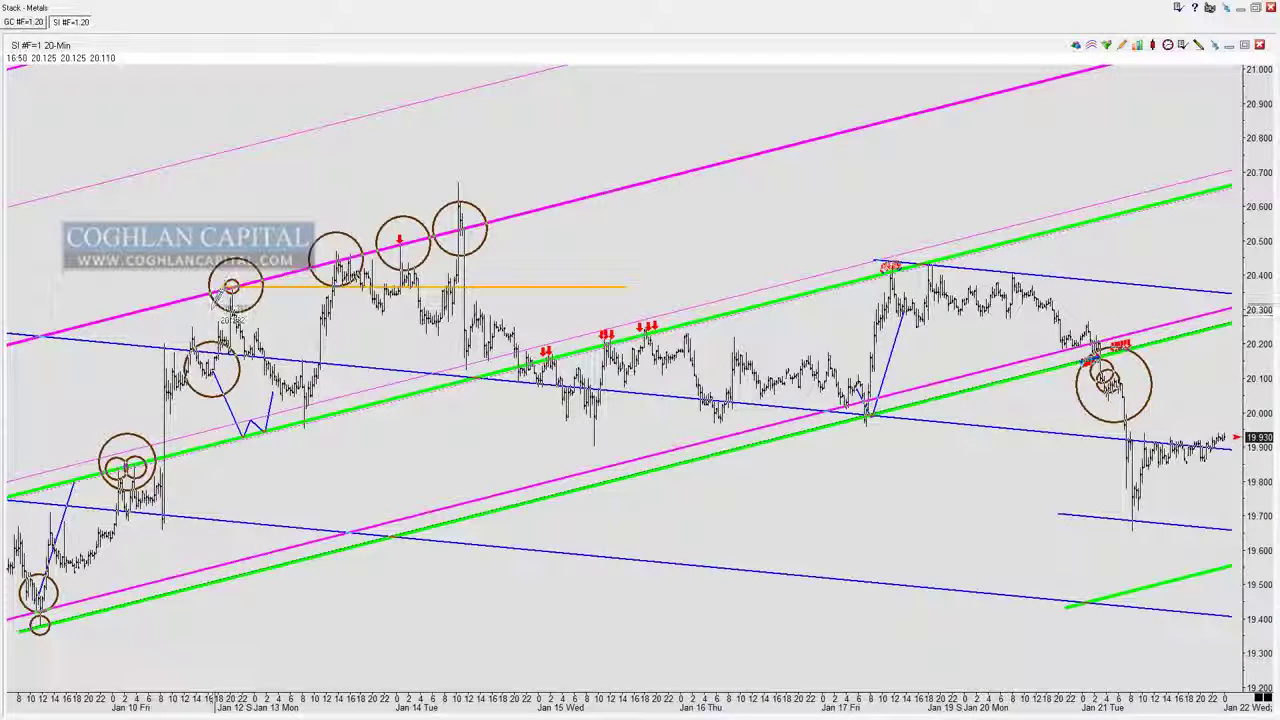
drag(219, 281, 265, 296)
click(308, 262)
click(348, 248)
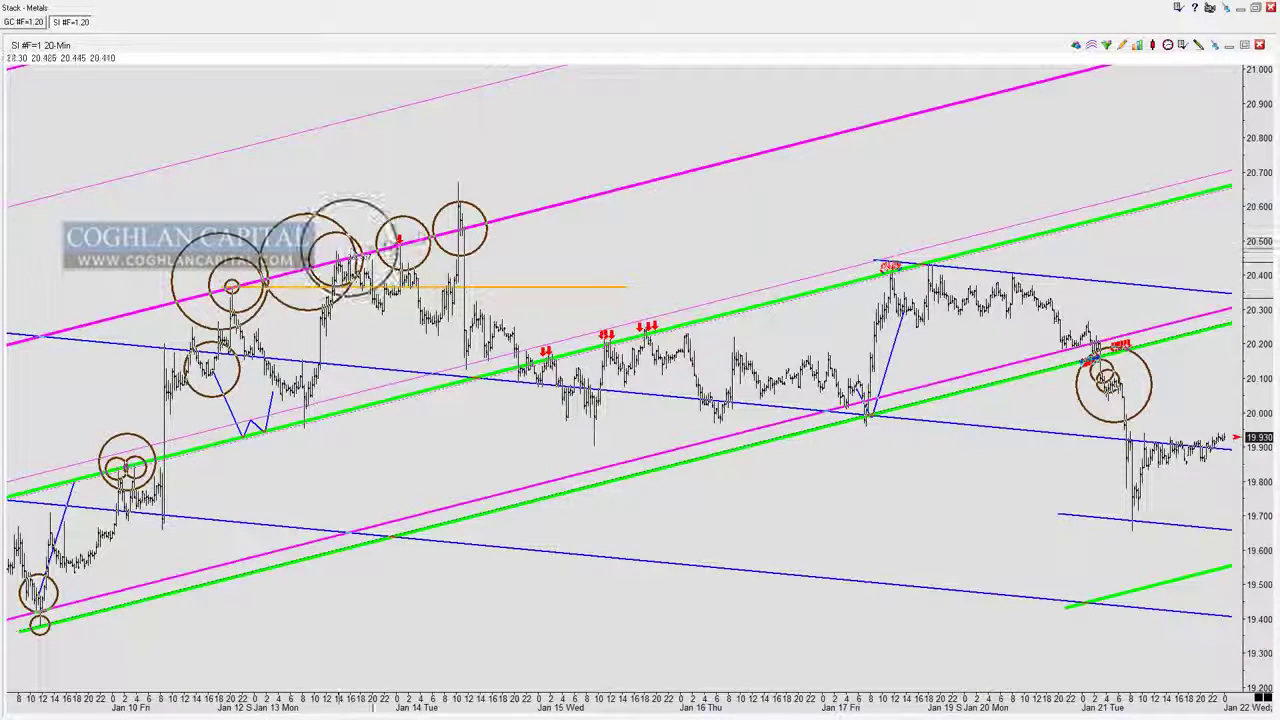
click(403, 234)
click(460, 216)
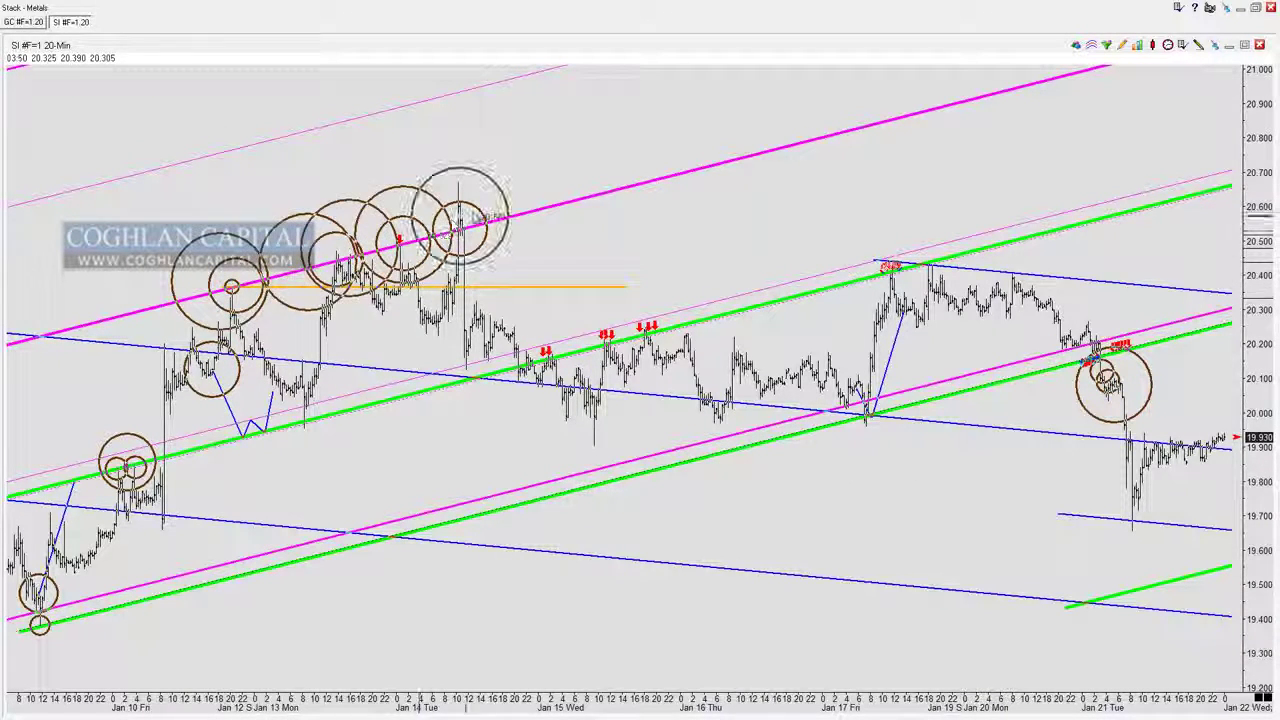
- Place five large circles along the upper green line from Jan 15 to the Jan 17 highs
click(587, 346)
click(664, 330)
click(759, 310)
drag(841, 292, 914, 271)
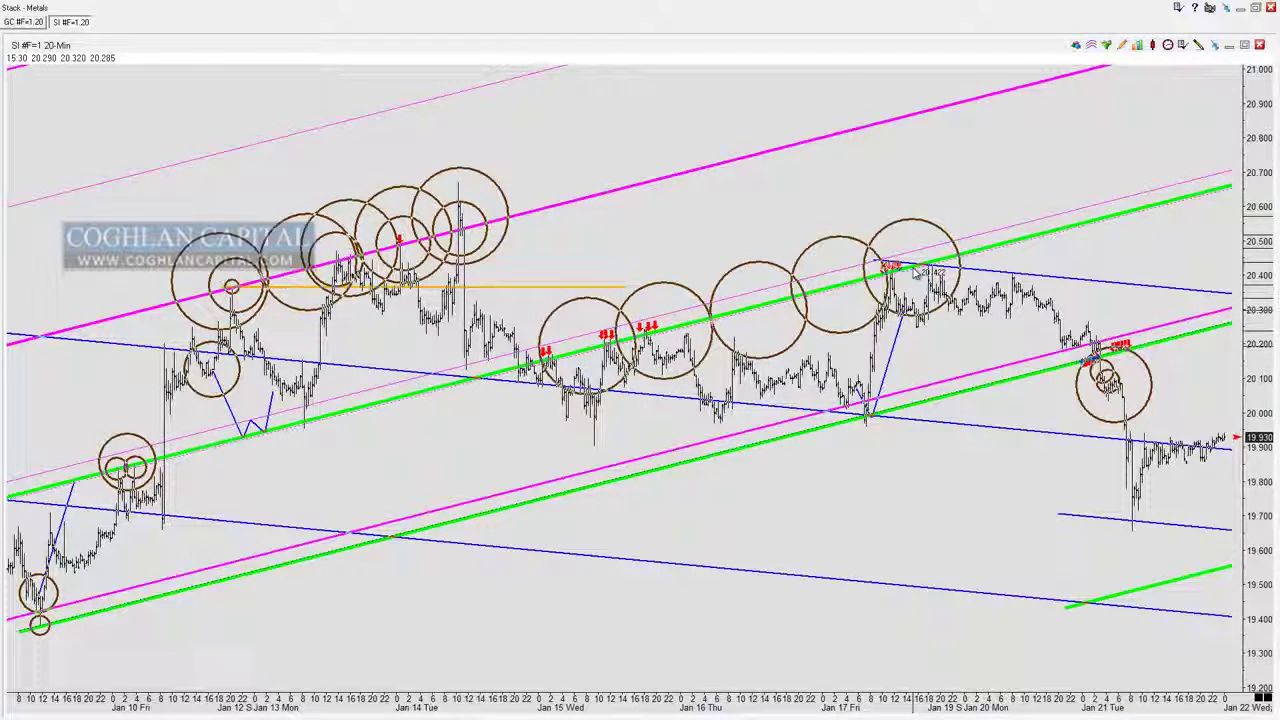
- Undo the large circles along the upper green line and the middle magenta line
key(ctrl+z)
key(ctrl+z)
key(ctrl+z)
key(ctrl+z)
key(ctrl+z)
key(ctrl+z)
key(ctrl+z)
key(ctrl+z)
key(ctrl+z)
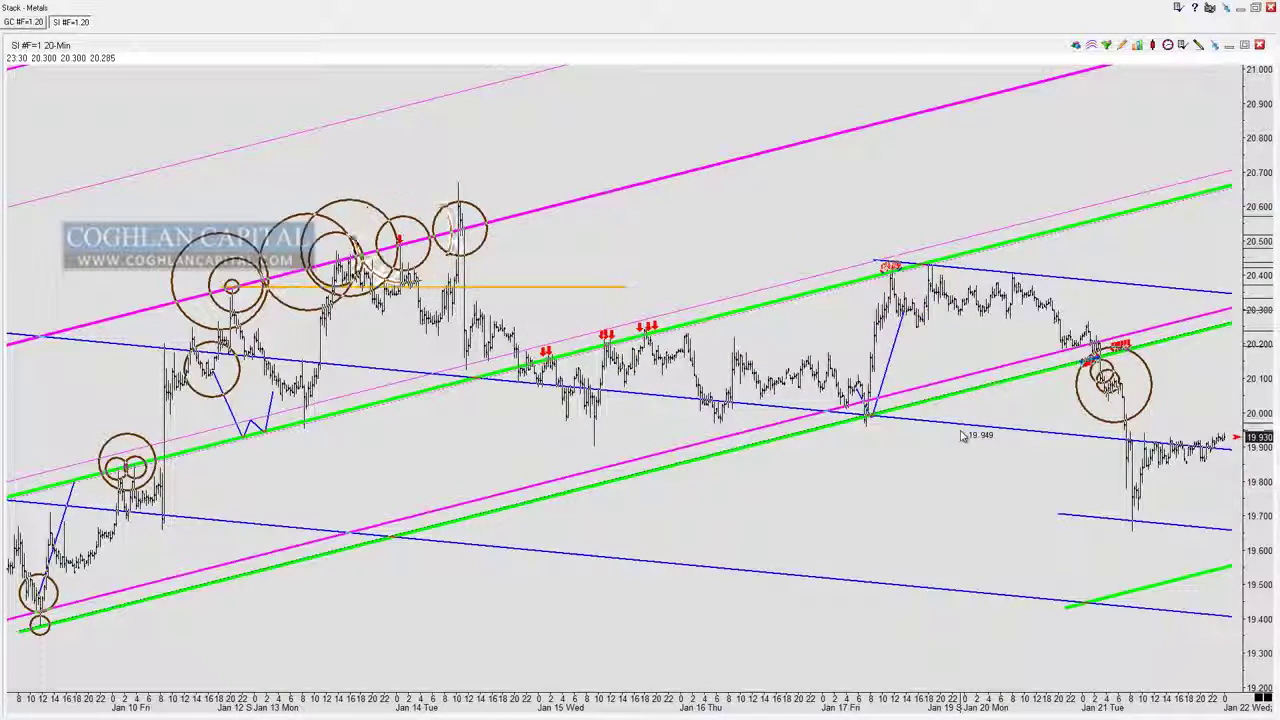
key(ctrl+z)
- Add a larger circle around the Jan 21 pause at the lower green line, centred at about 20.09
key(Right)
key(Right)
key(Right)
key(Right)
key(Right)
key(Right)
key(Right)
key(Right)
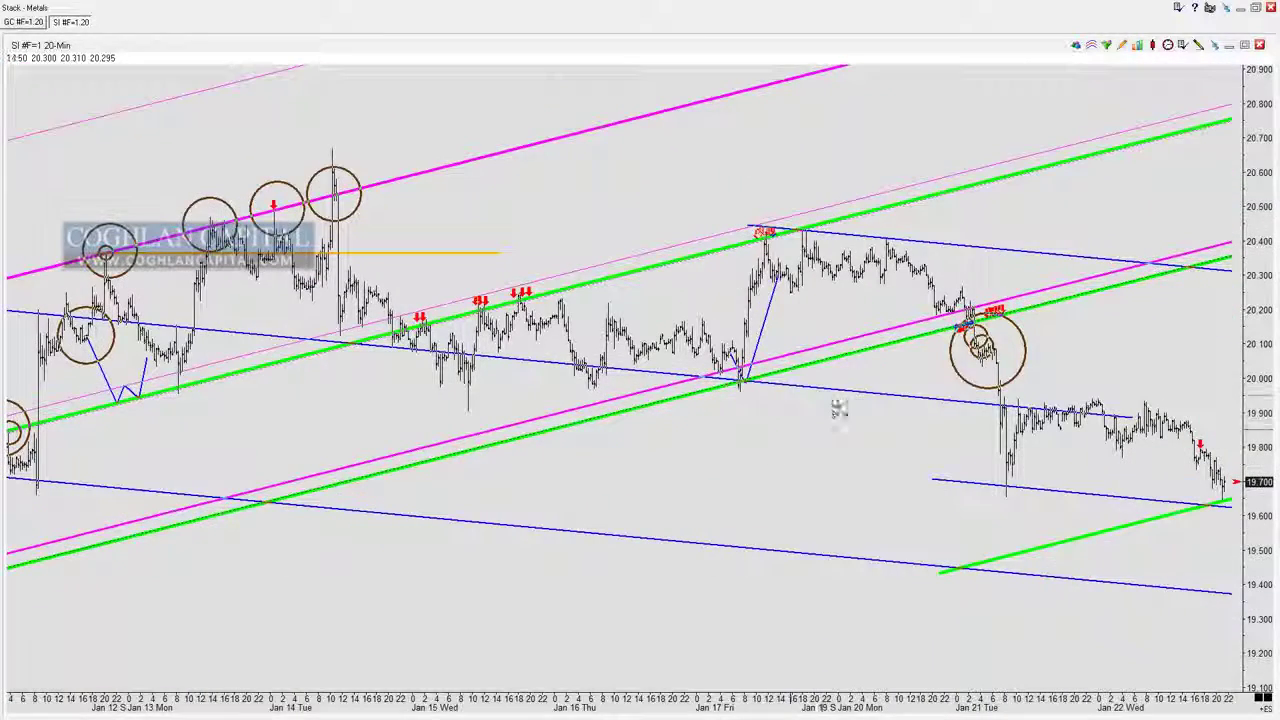
drag(986, 347, 1035, 358)
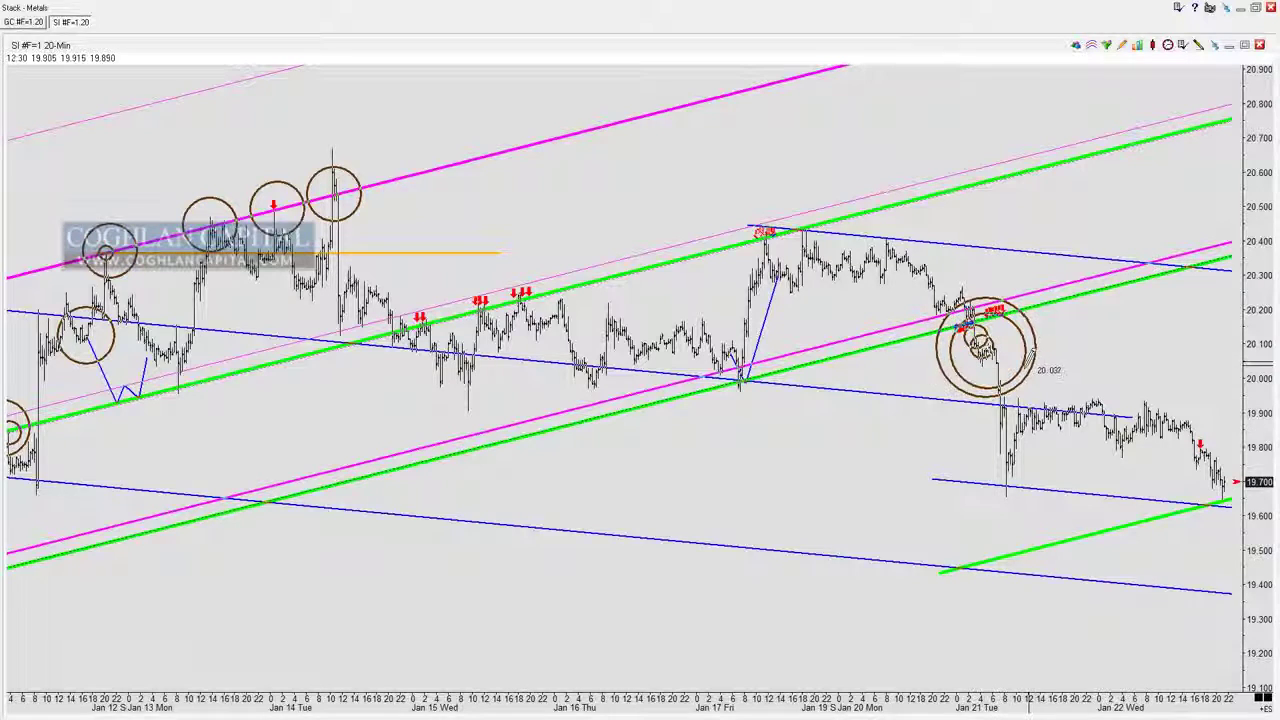
- Undo the circles around the Jan 21 pause and along the middle thick magenta line from Jan 12 to Jan 14
key(ctrl+z)
key(ctrl+z)
key(ctrl+z)
key(ctrl+z)
key(ctrl+z)
key(ctrl+z)
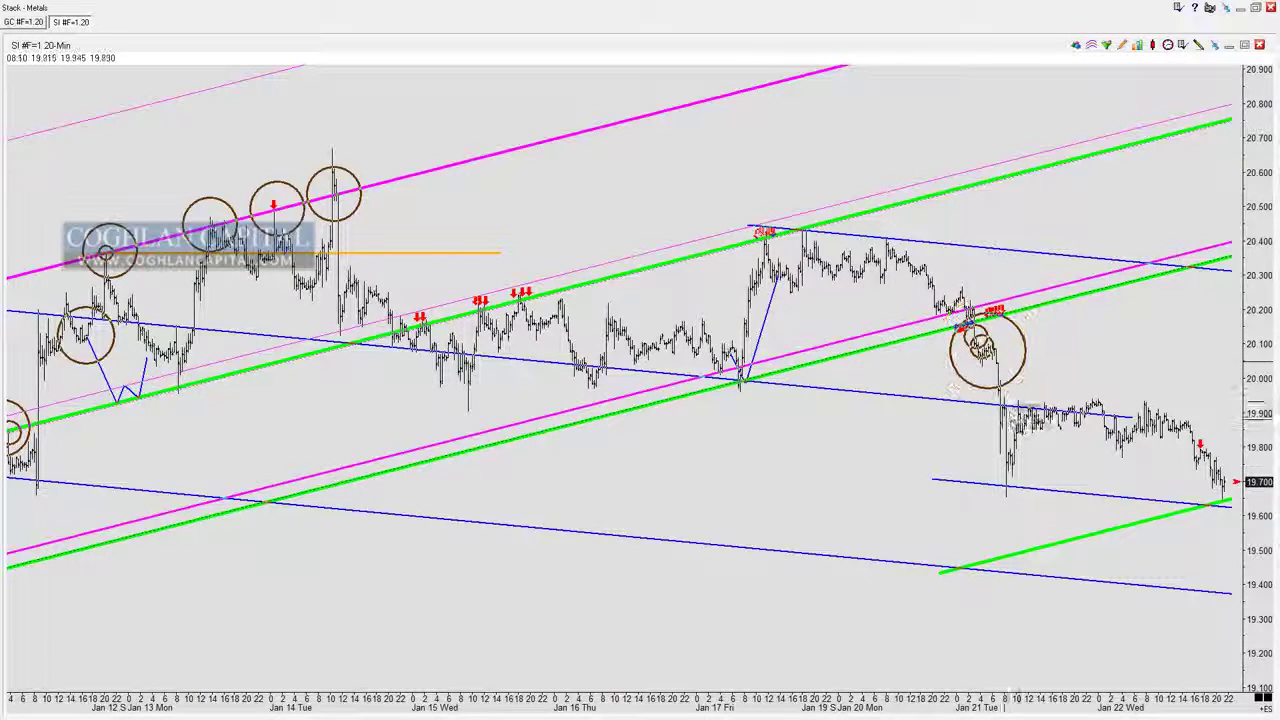
key(ctrl+z)
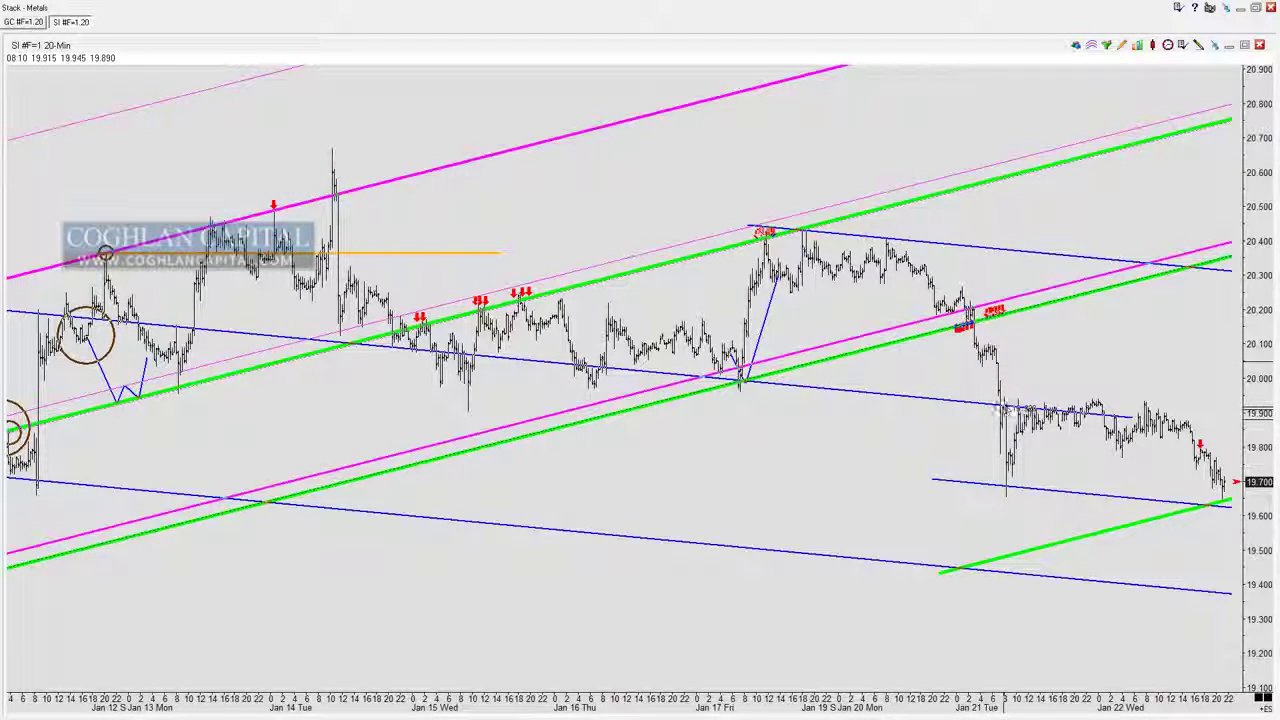
- Advance the silver chart to Jan 24 and examine the Jan 23 rally against the upper blue line and the projection
key(Right)
key(Right)
key(Right)
key(Right)
key(Right)
key(Right)
key(Right)
key(Right)
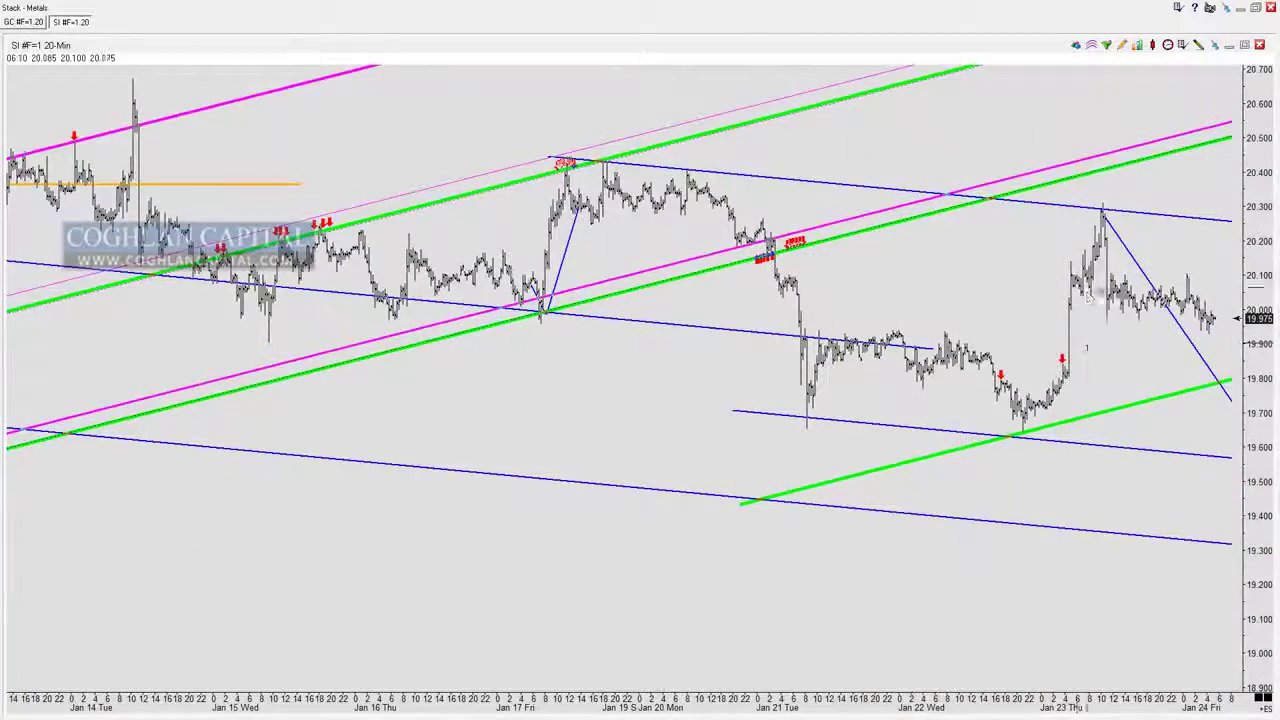
key(Right)
key(Right)
key(Right)
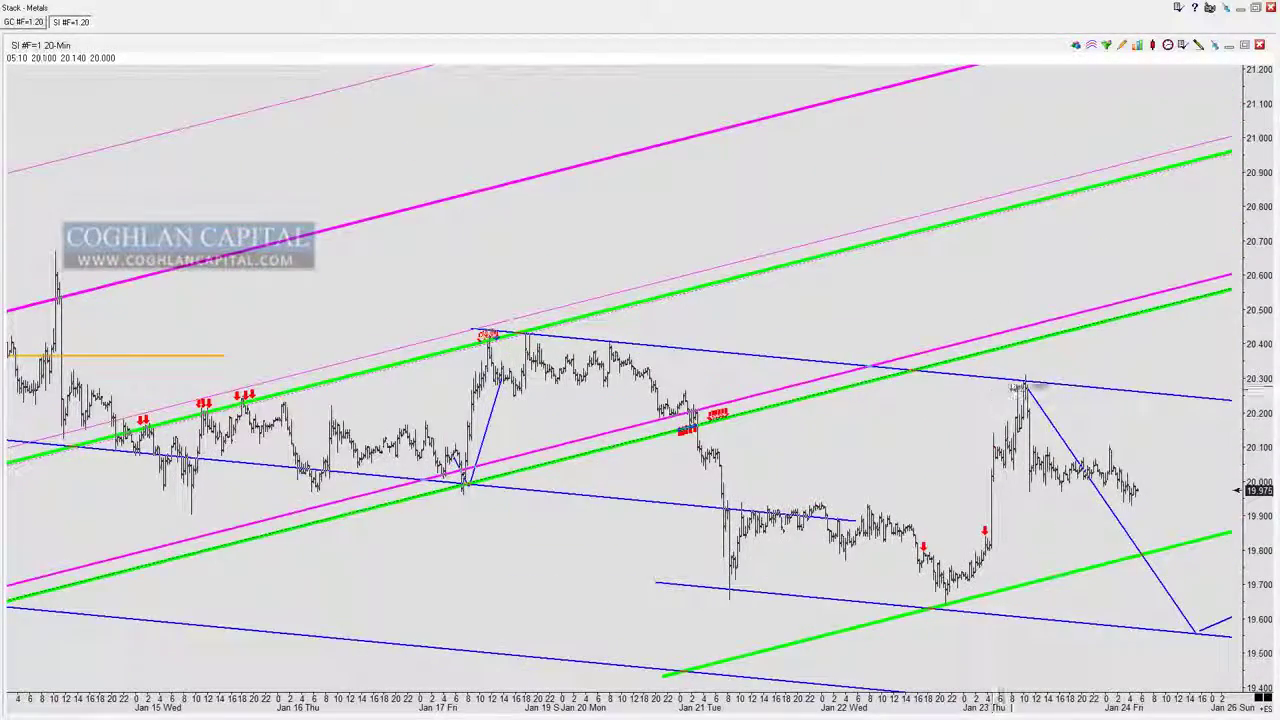
key(Right)
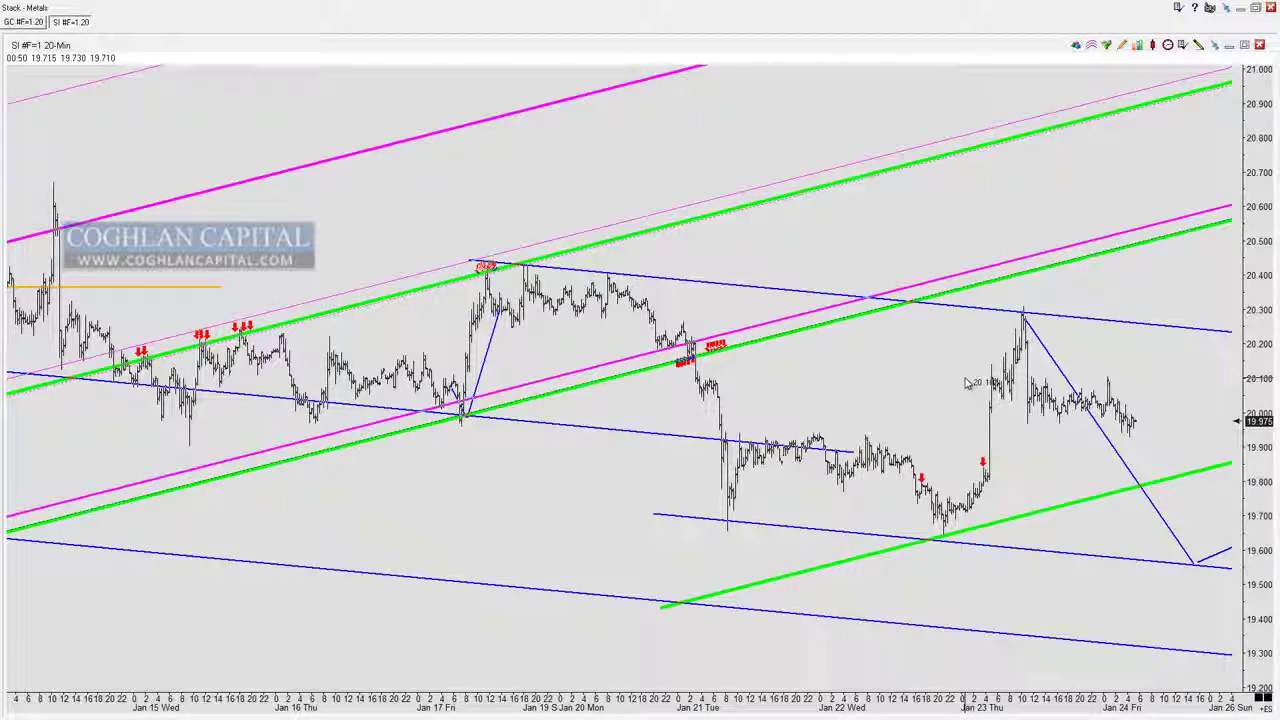
- Compare the whole line set from late December with the Jan 23 high and the latest Jan 24 price, in wide and close views
key(Down)
drag(940, 458, 894, 457)
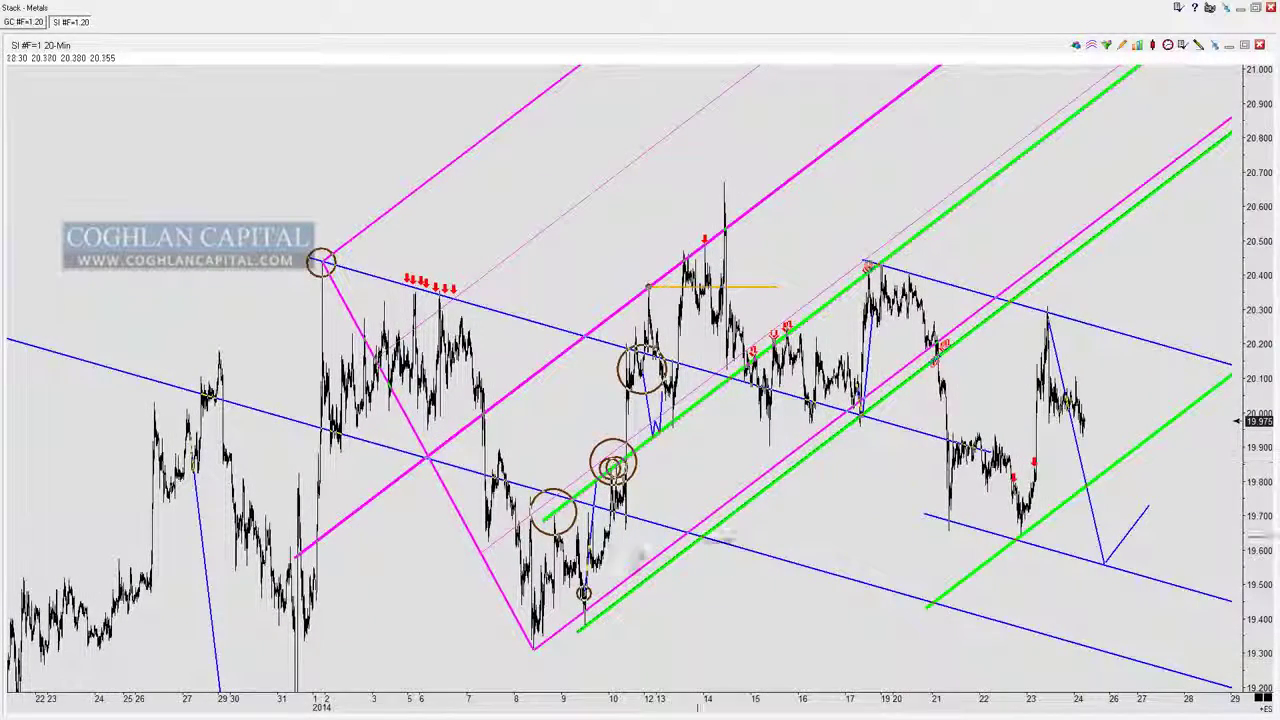
mouse_move(602, 562)
mouse_down()
mouse_move(612, 600)
mouse_move(656, 550)
mouse_move(762, 487)
mouse_move(990, 295)
mouse_move(1102, 232)
mouse_up()
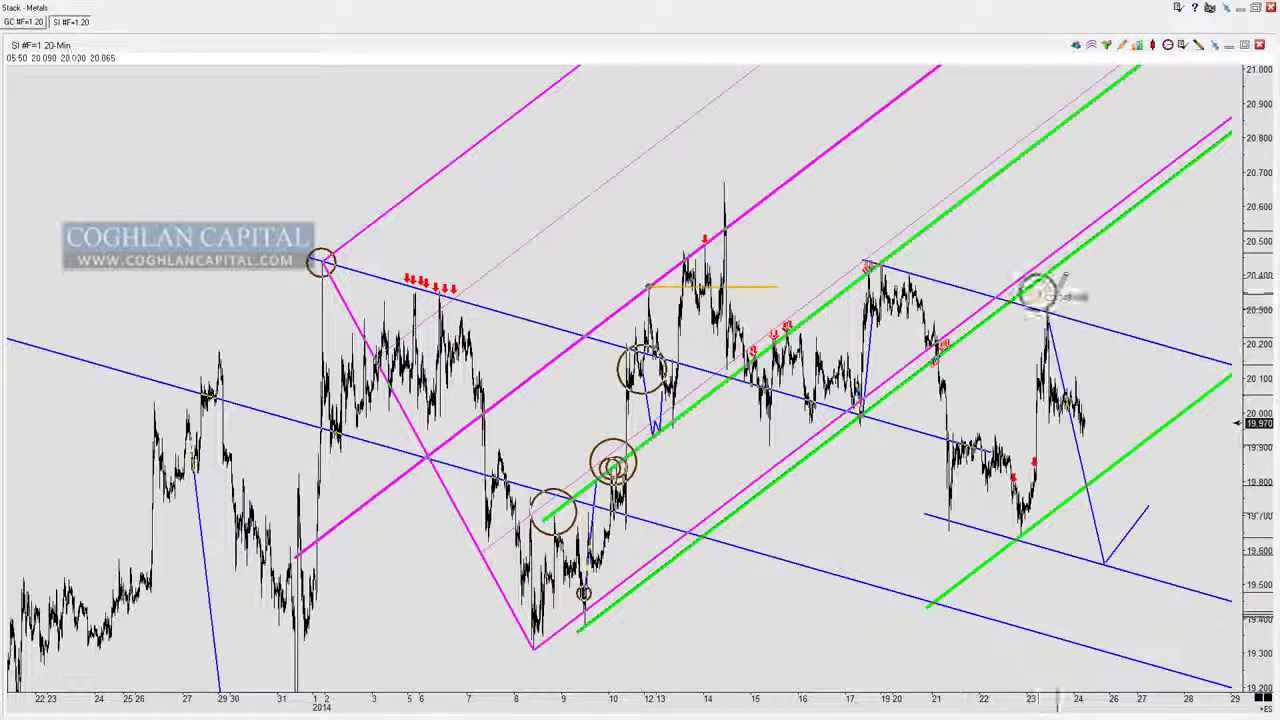
scroll(1118, 454, up, 3)
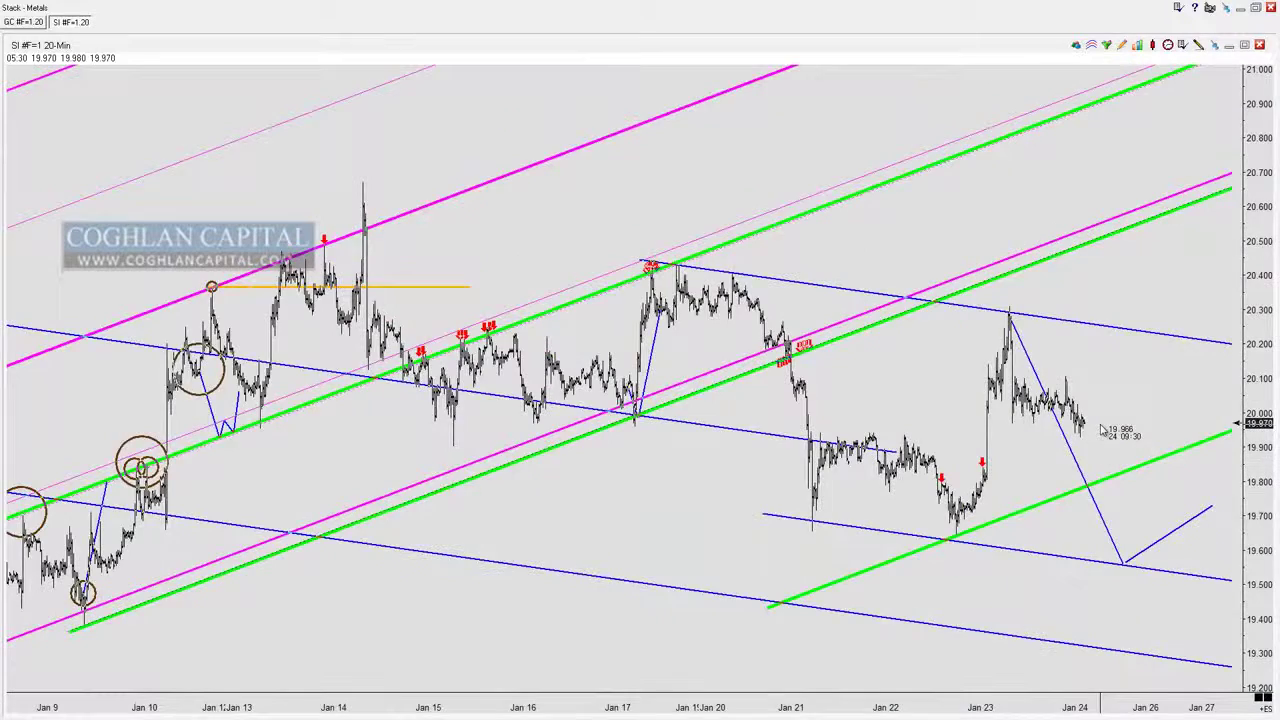
drag(1085, 412, 1021, 409)
scroll(1021, 419, down, 1)
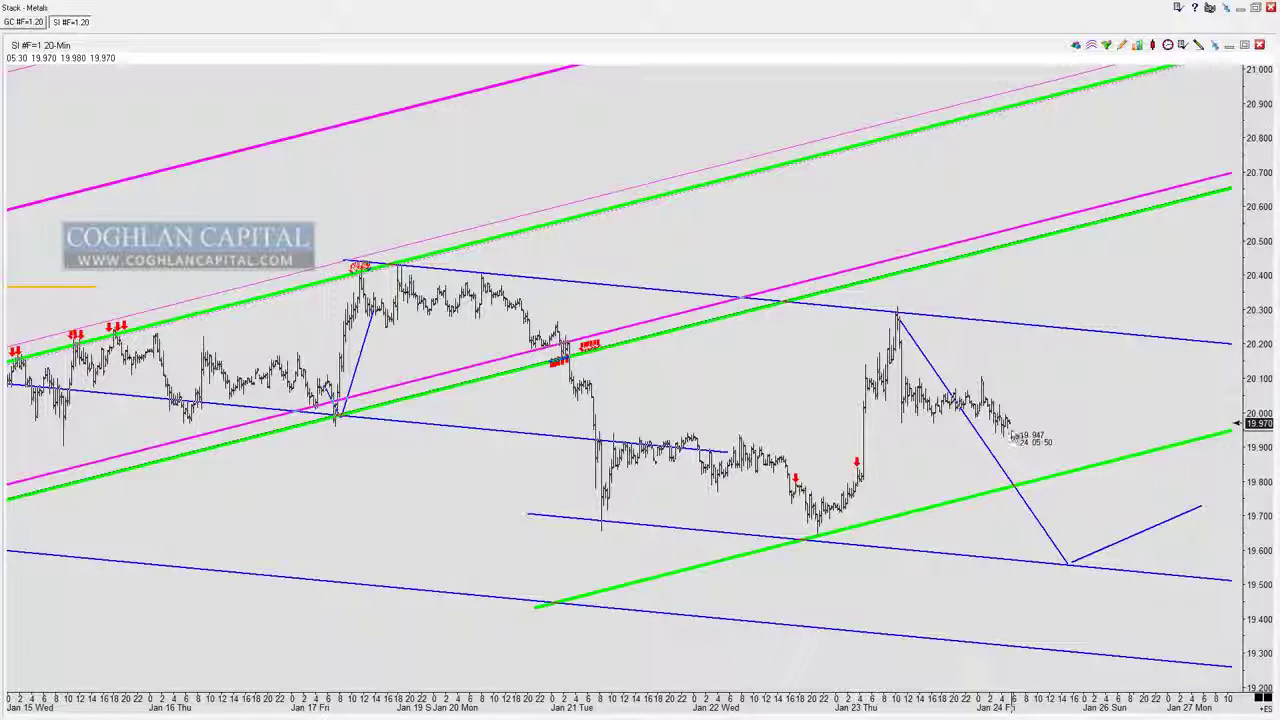
scroll(1009, 424, down, 2)
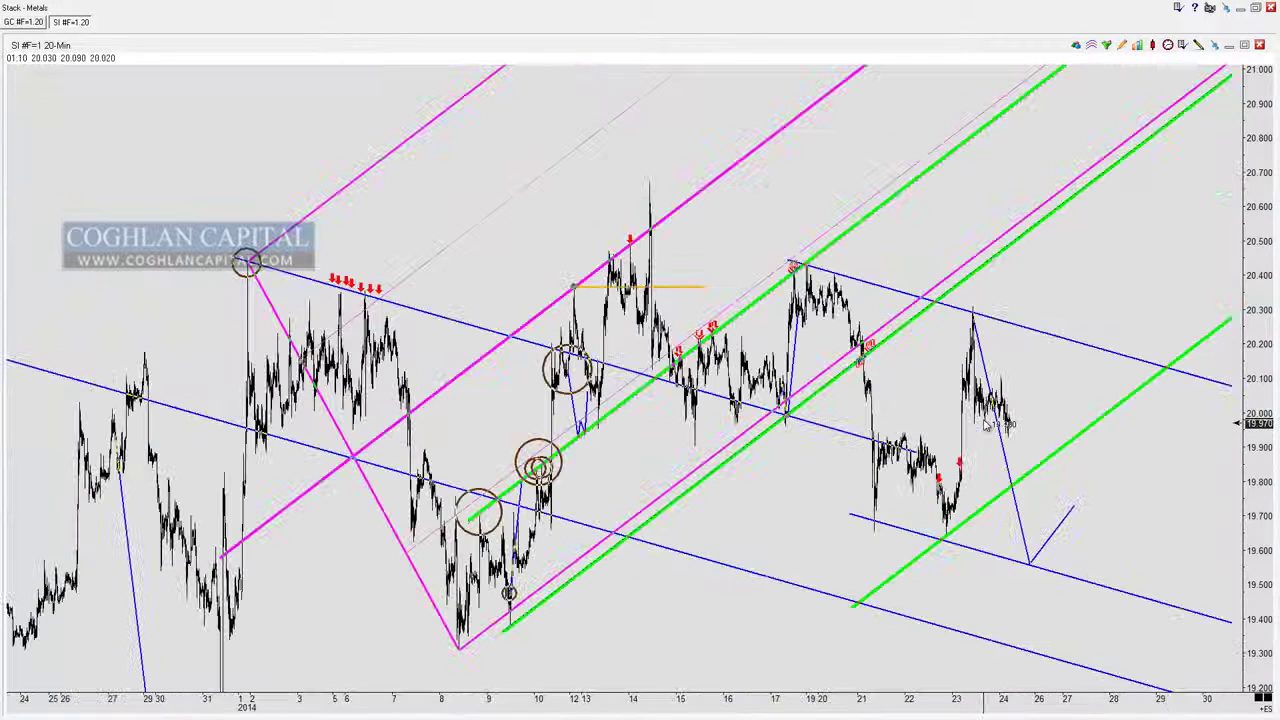